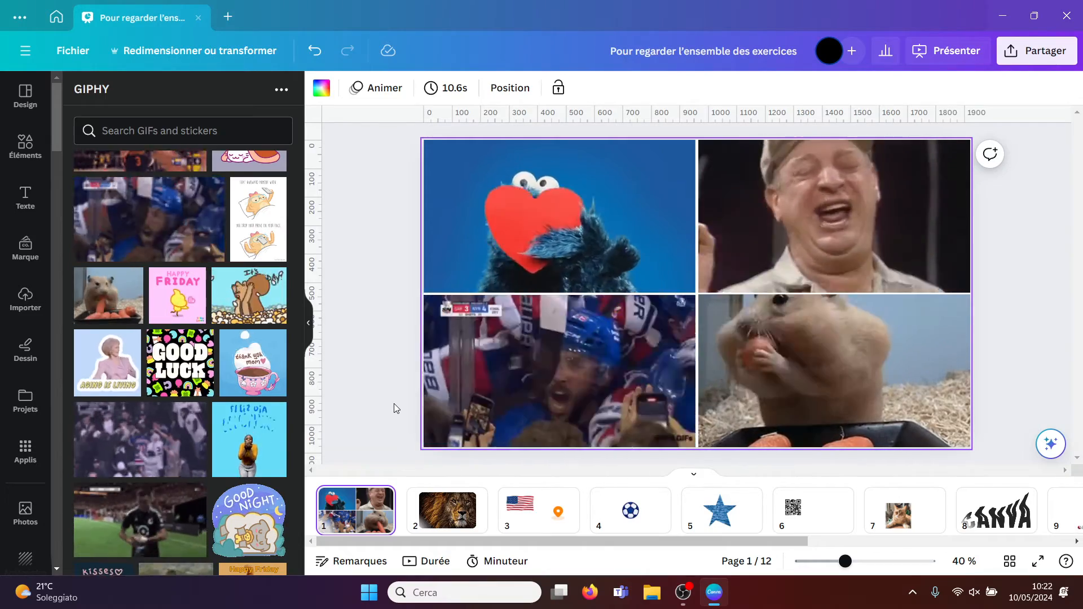
Add a blank page to the presentation and move it to the first position, before the four-GIF page
{"action": "left_click", "coordinate": [411, 502]}
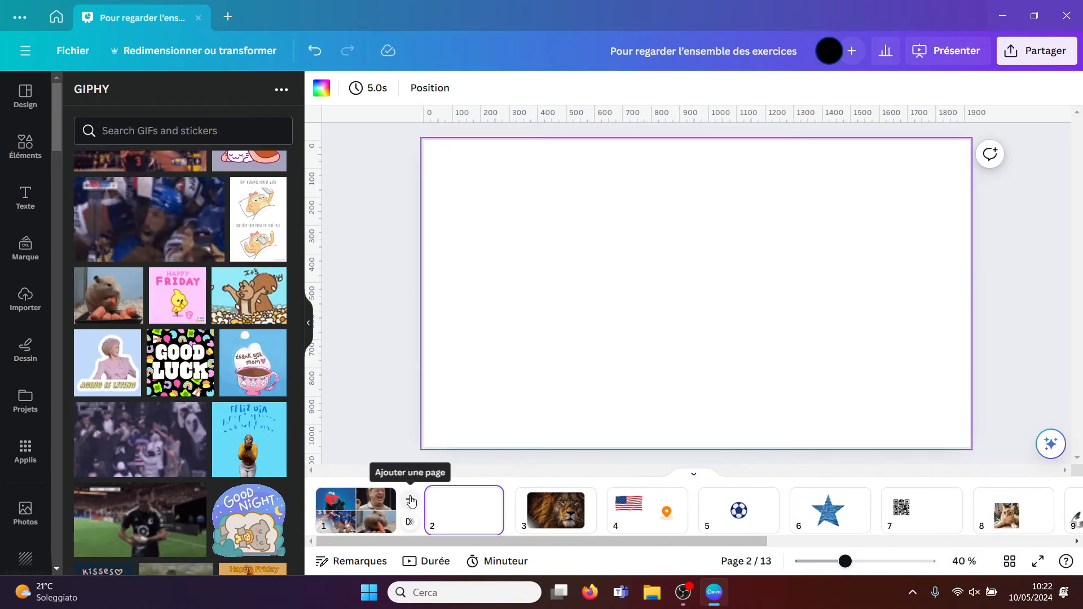
{"action": "left_click_drag", "start_coordinate": [342, 510], "coordinate": [345, 512]}
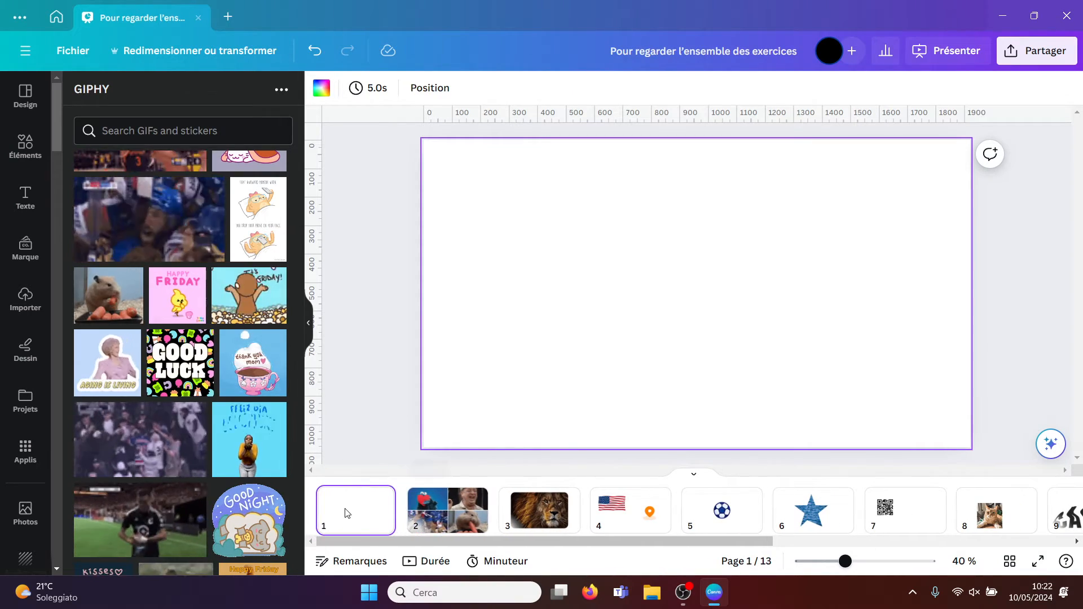
{"action": "left_click", "coordinate": [390, 348]}
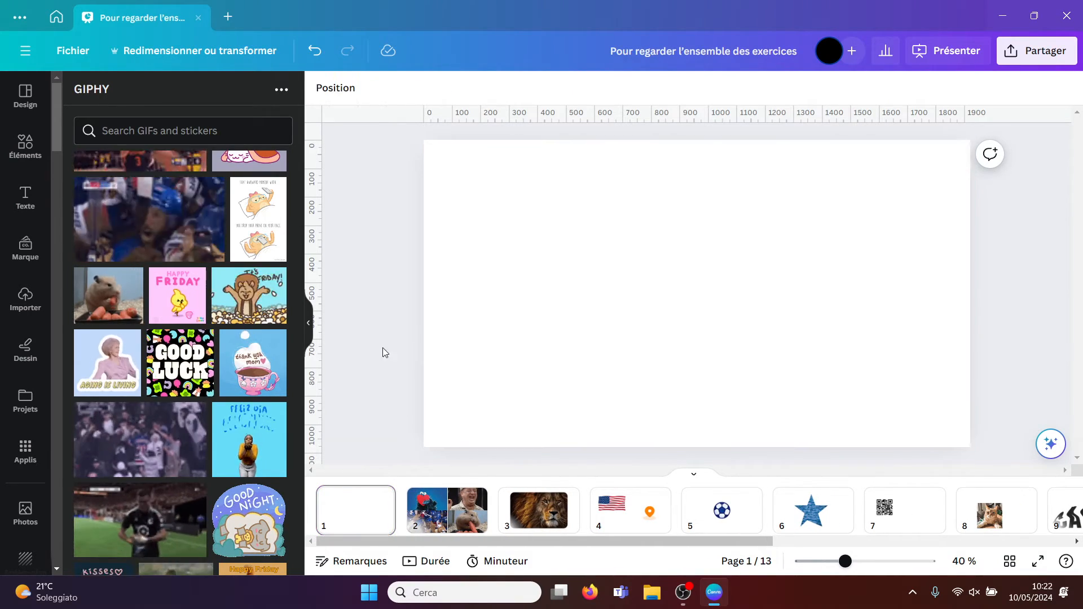
{"action": "left_click", "coordinate": [309, 322]}
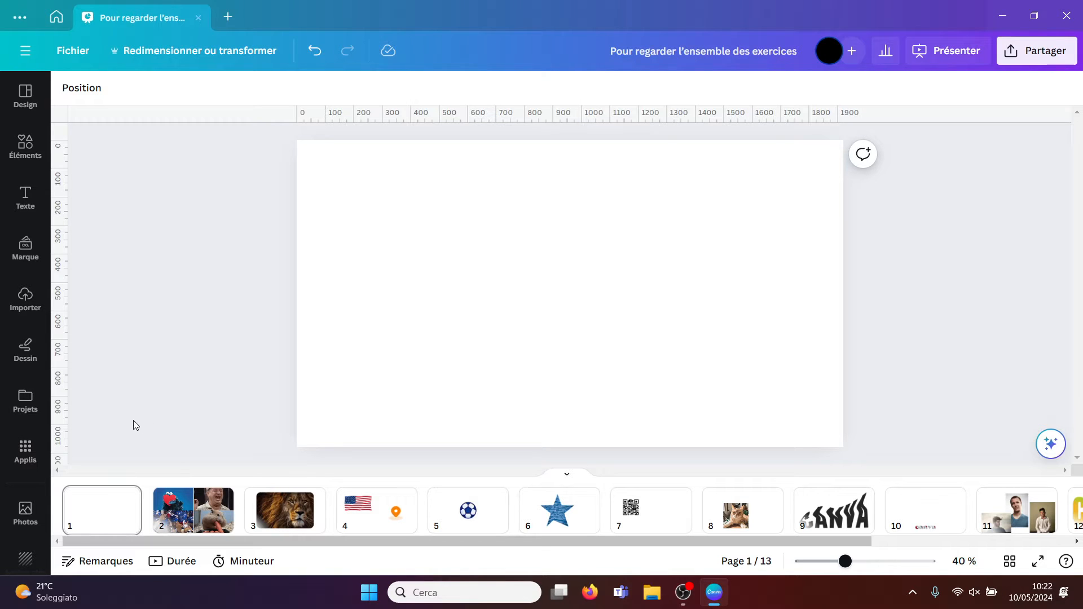
Search the Canva apps for "giphy" and open the GIPHY app
{"action": "left_click", "coordinate": [24, 455]}
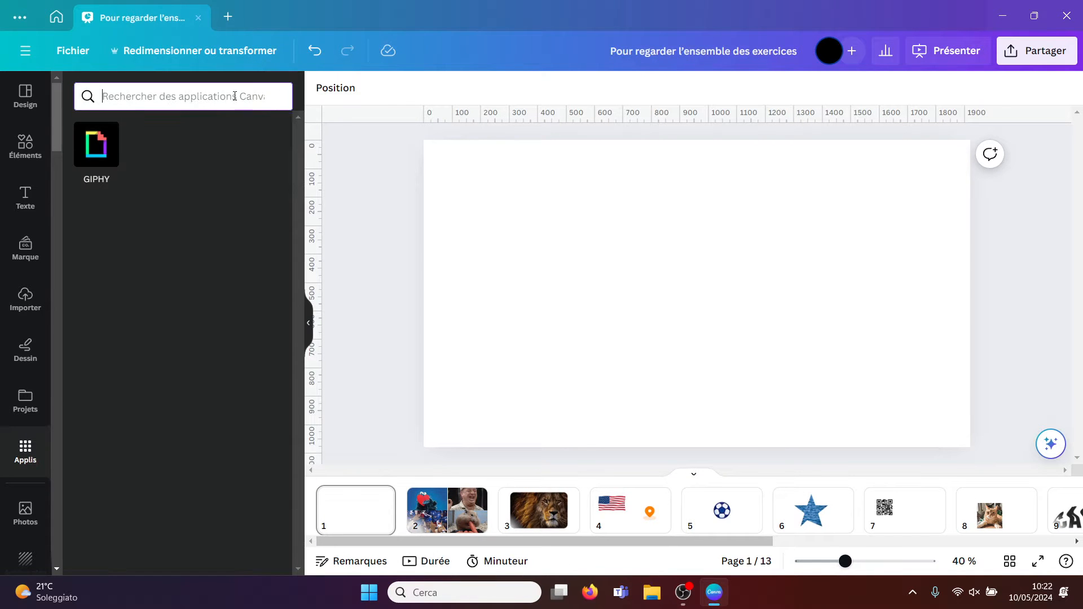
{"action": "left_click", "coordinate": [196, 101]}
{"action": "type", "text": "gi"}
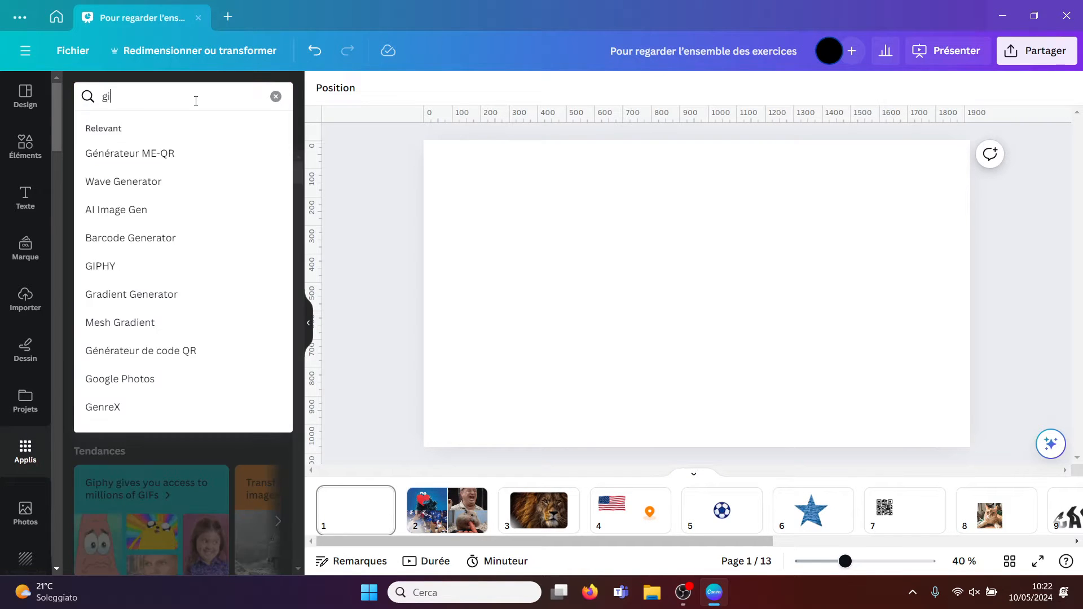
{"action": "type", "text": "phy"}
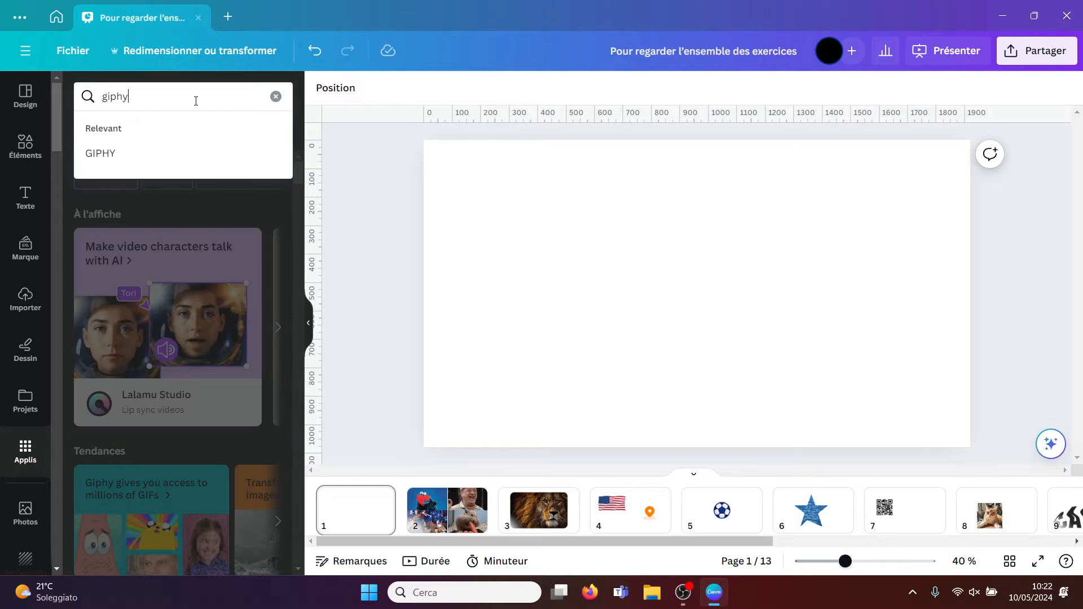
{"action": "left_click", "coordinate": [159, 157]}
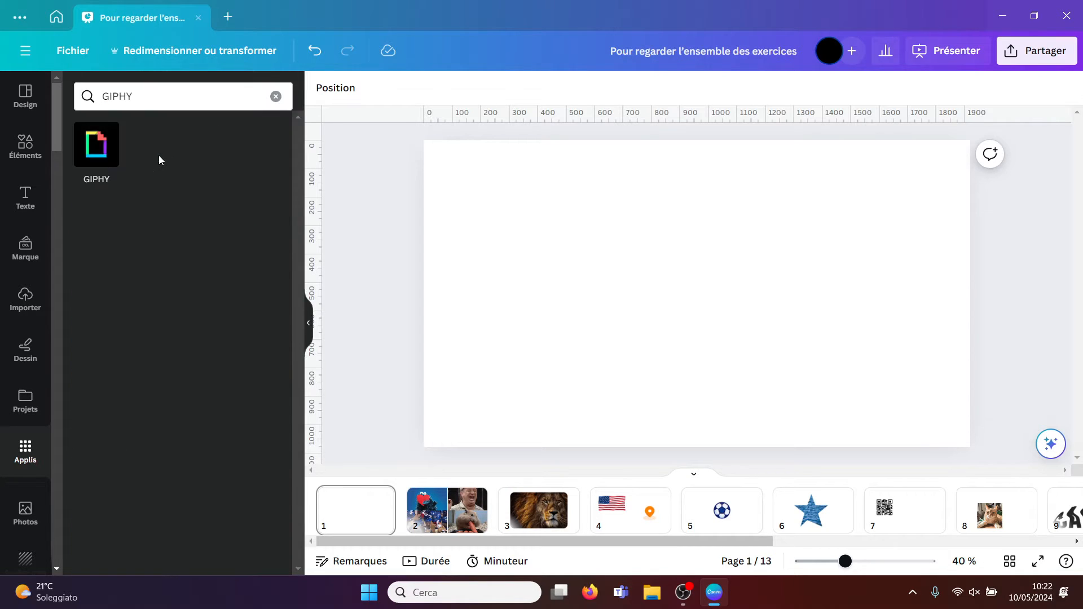
{"action": "left_click", "coordinate": [92, 156]}
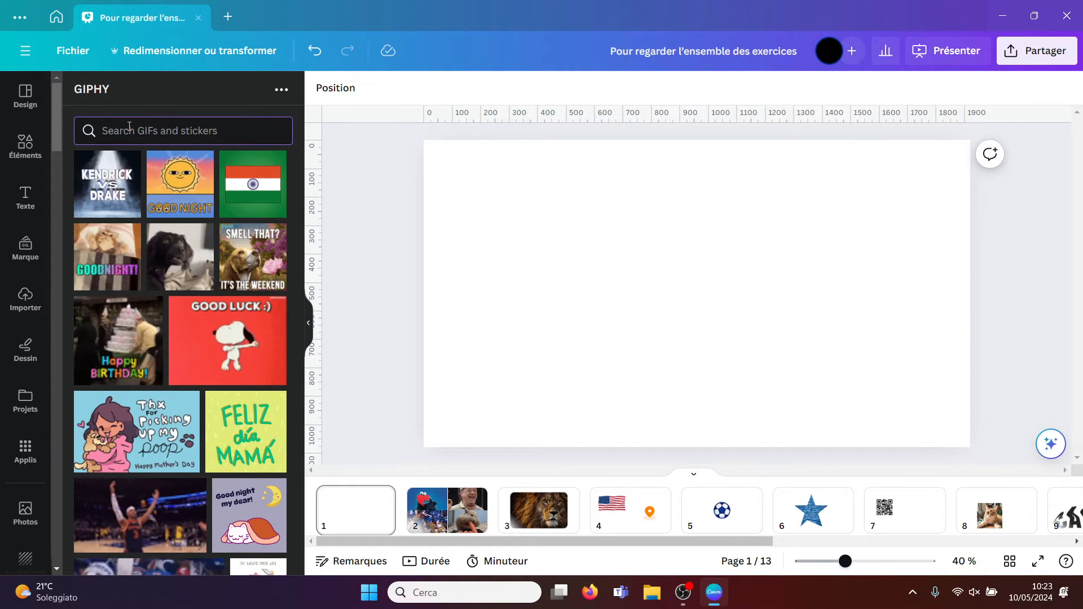
Search GIPHY for "dog" and add the newspaper chihuahua, dog in shoes, white dog at the door and black dog GIFs to page 1
{"action": "type", "text": "do"}
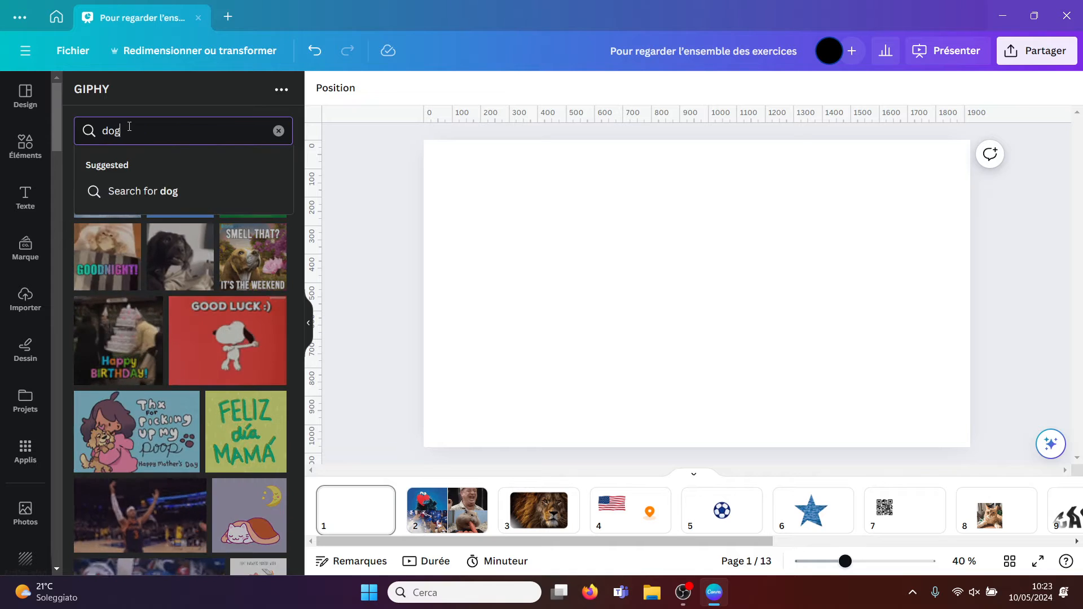
{"action": "type", "text": "g"}
{"action": "key", "text": "Return"}
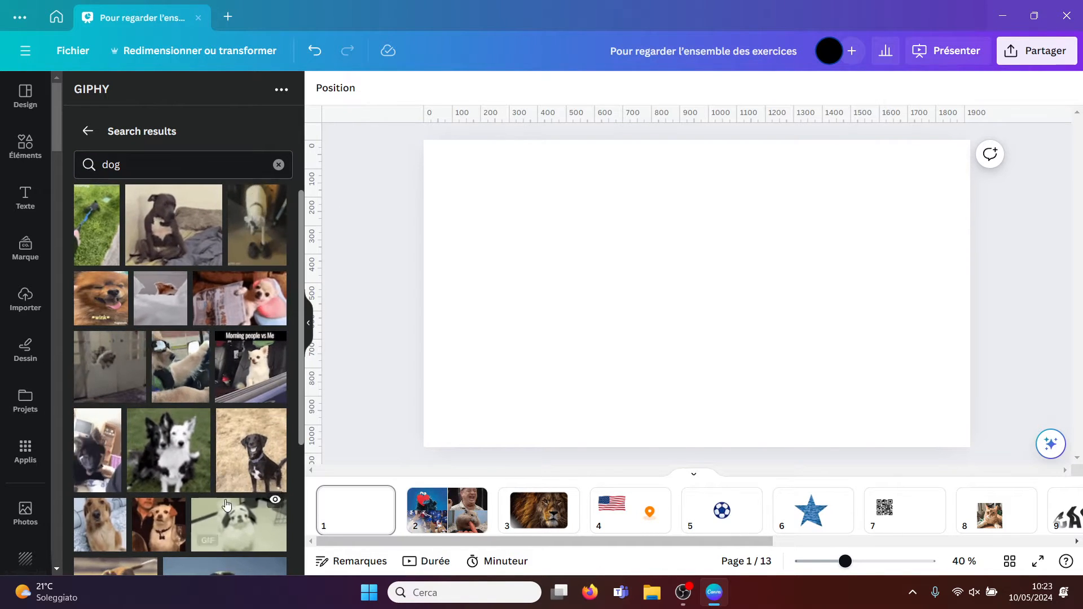
{"action": "left_click", "coordinate": [249, 309]}
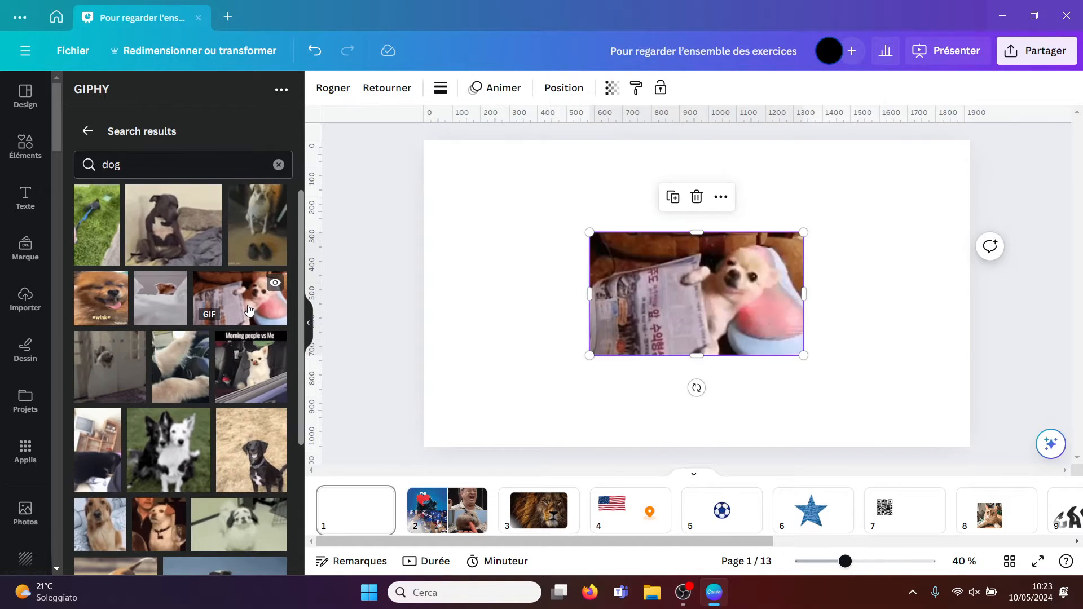
{"action": "left_click", "coordinate": [261, 227]}
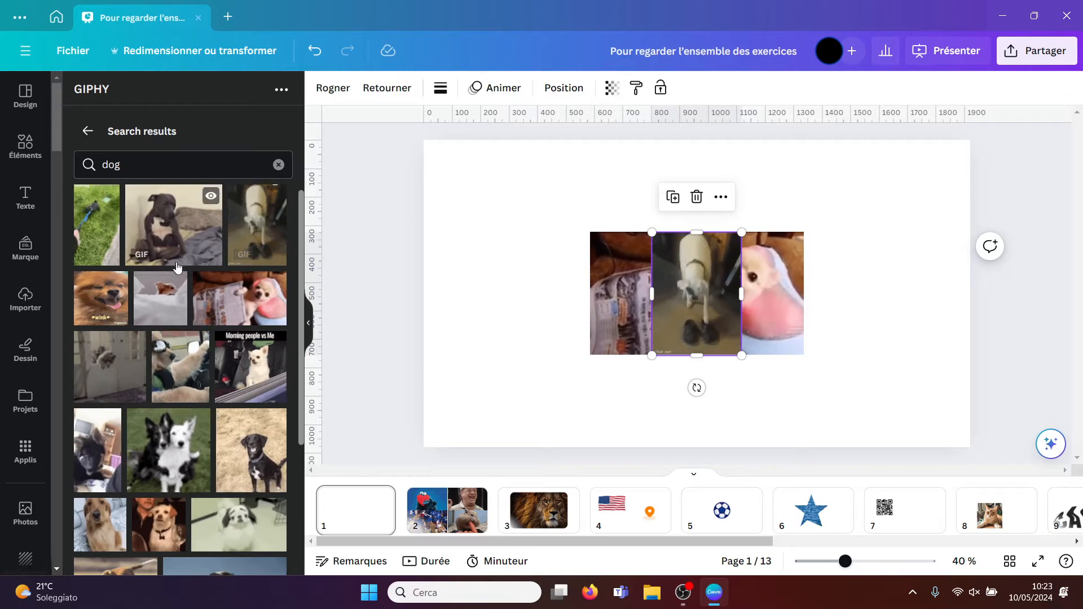
{"action": "left_click", "coordinate": [112, 372]}
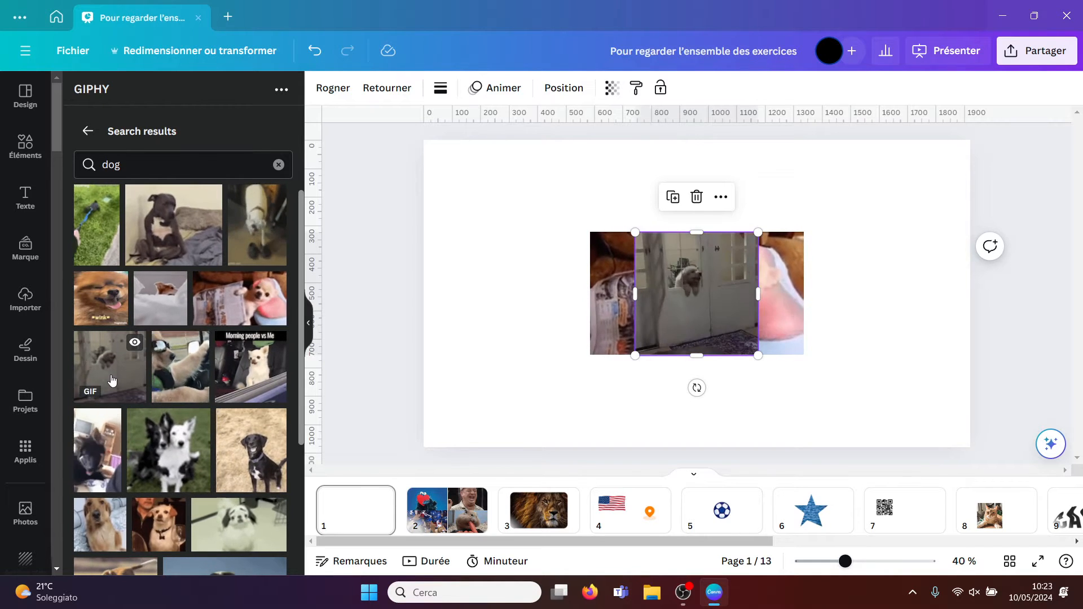
{"action": "left_click", "coordinate": [90, 469]}
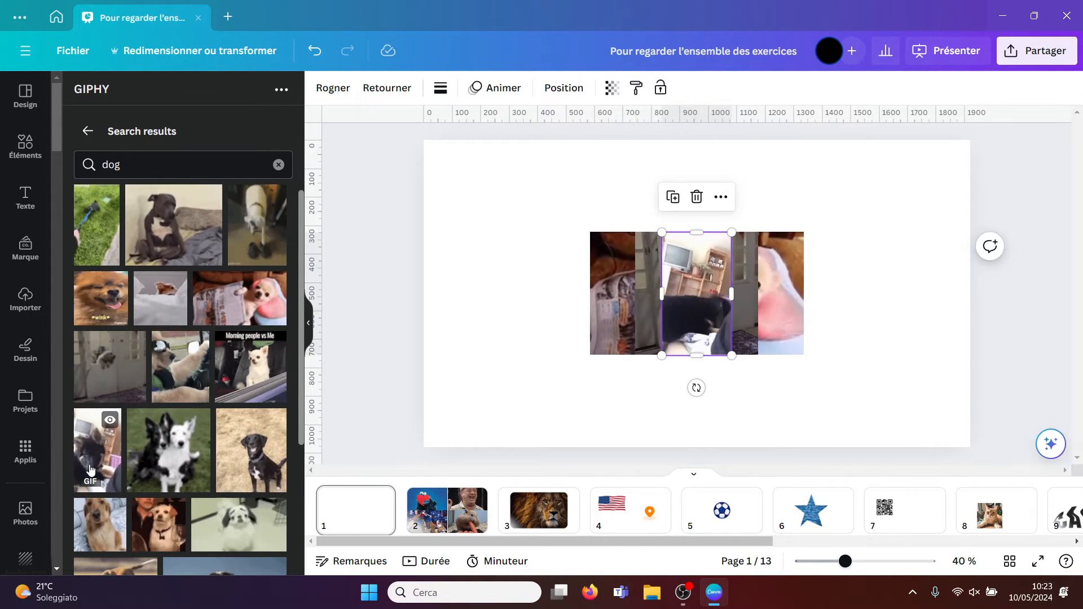
{"action": "left_click", "coordinate": [309, 327]}
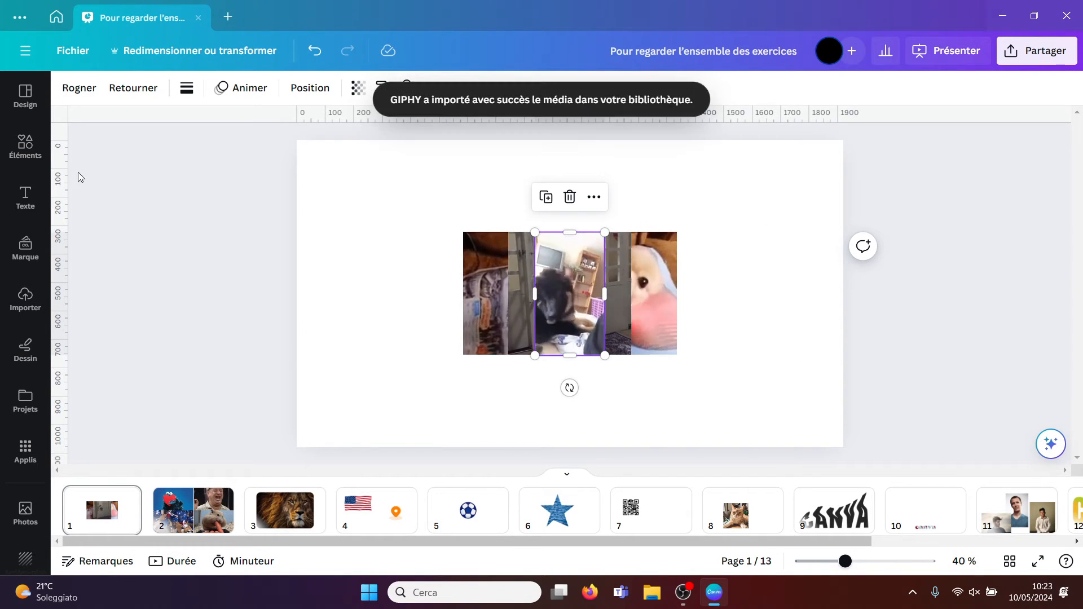
Insert a grid of four equal cells, two by two, filling page 1
{"action": "left_click", "coordinate": [26, 146]}
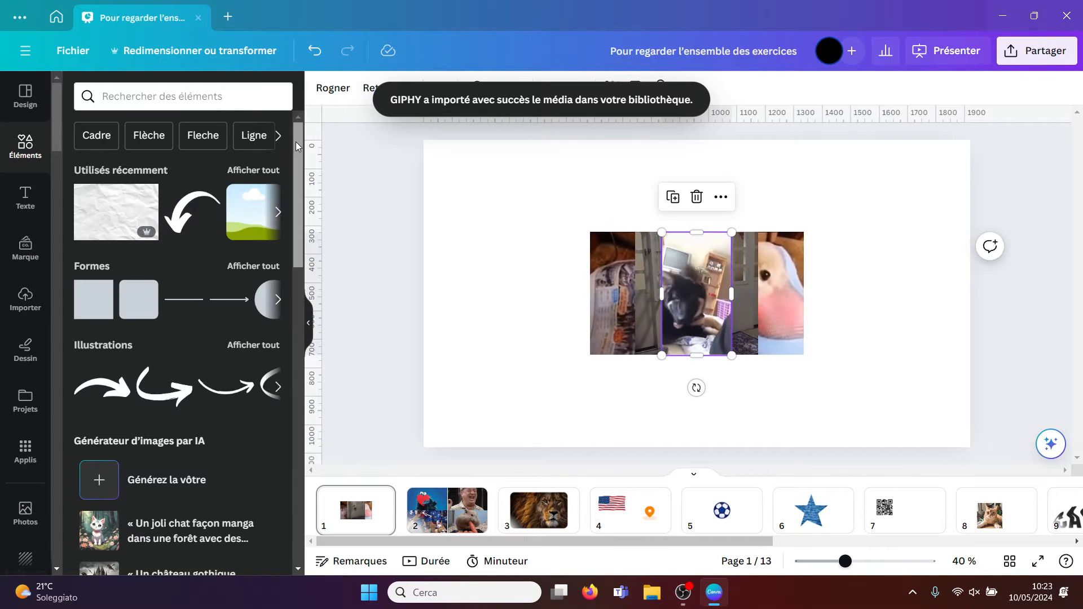
{"action": "left_click_drag", "start_coordinate": [298, 145], "coordinate": [306, 531]}
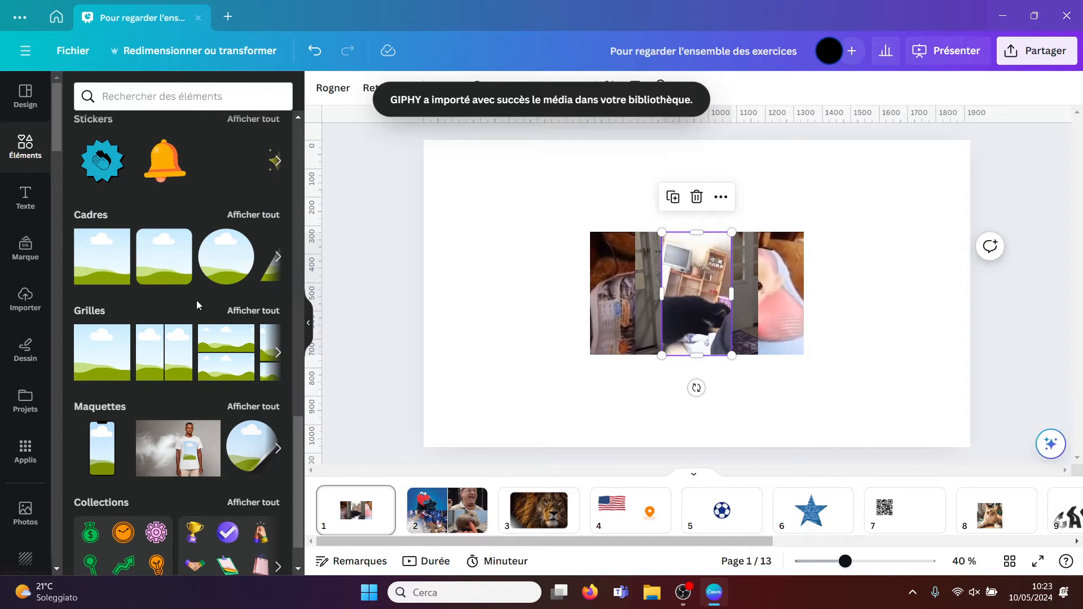
{"action": "left_click", "coordinate": [246, 310]}
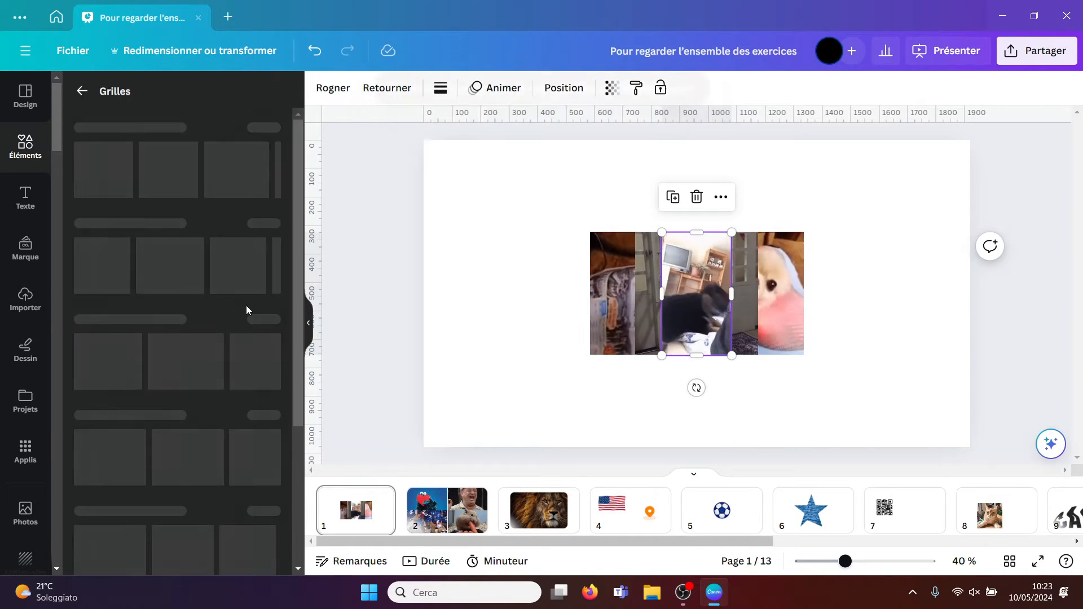
{"action": "left_click_drag", "start_coordinate": [300, 198], "coordinate": [299, 384]}
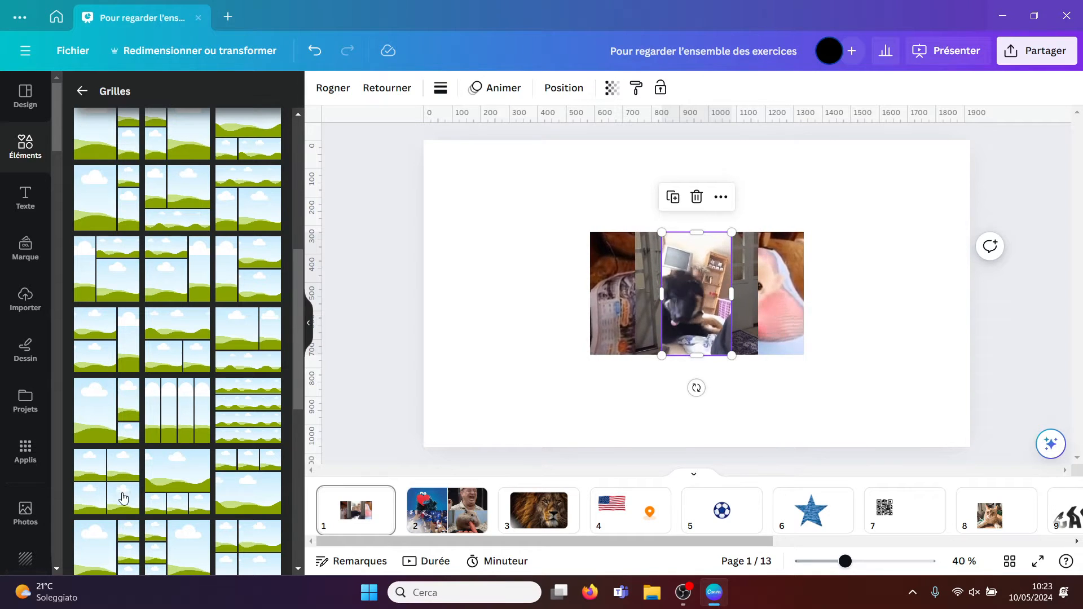
{"action": "left_click", "coordinate": [100, 490]}
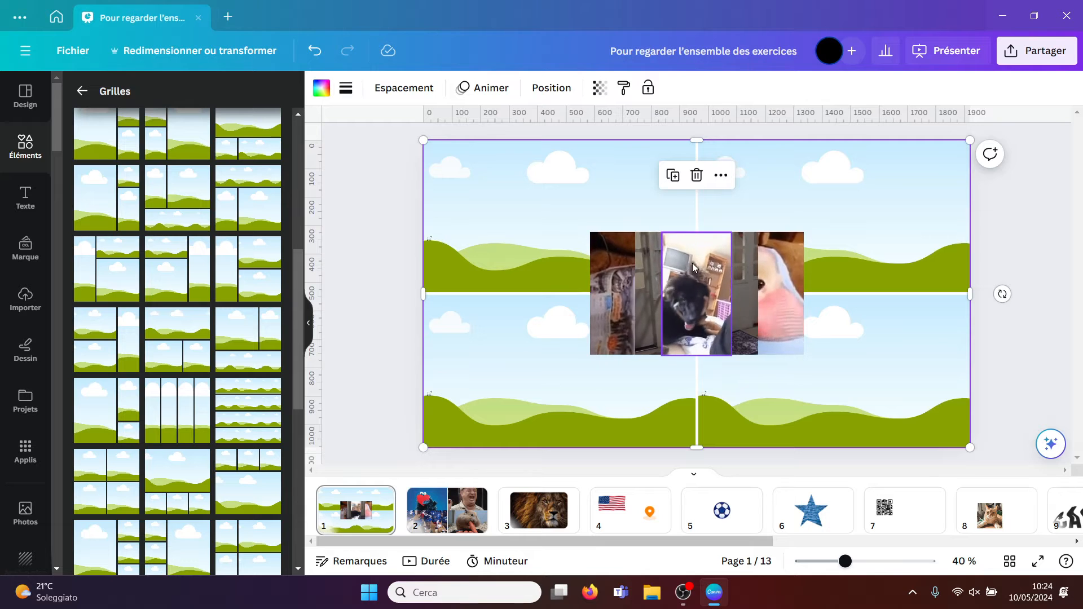
Fill the grid cells: black dog upper left, door dog lower left, dog in shoes upper right, chihuahua lower right
{"action": "left_click_drag", "start_coordinate": [700, 295], "coordinate": [556, 236]}
{"action": "left_click", "coordinate": [679, 286]}
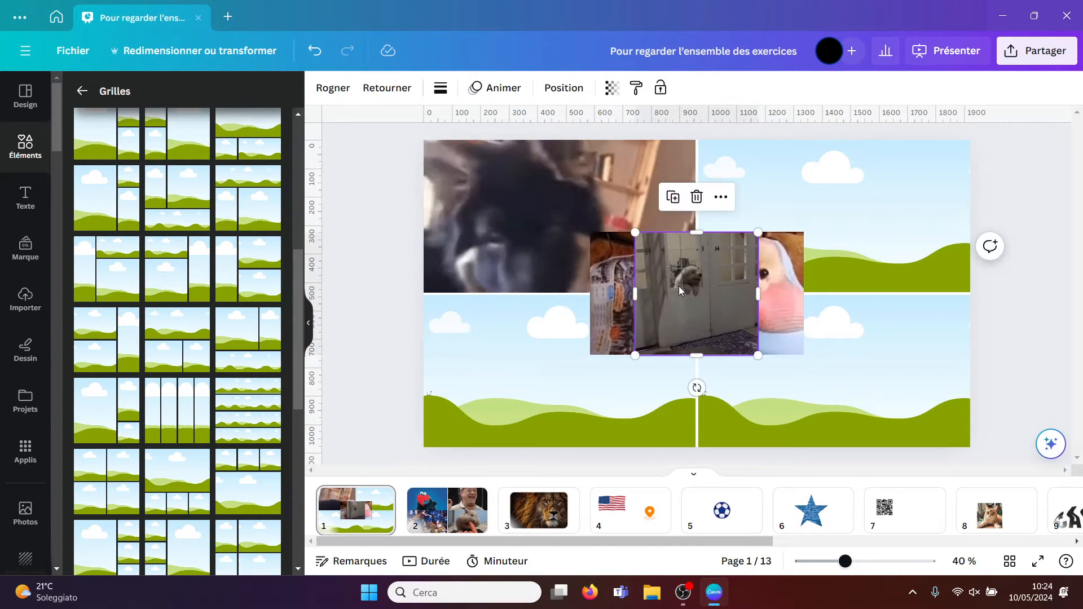
{"action": "left_click_drag", "start_coordinate": [679, 286], "coordinate": [534, 355]}
{"action": "left_click", "coordinate": [672, 310]}
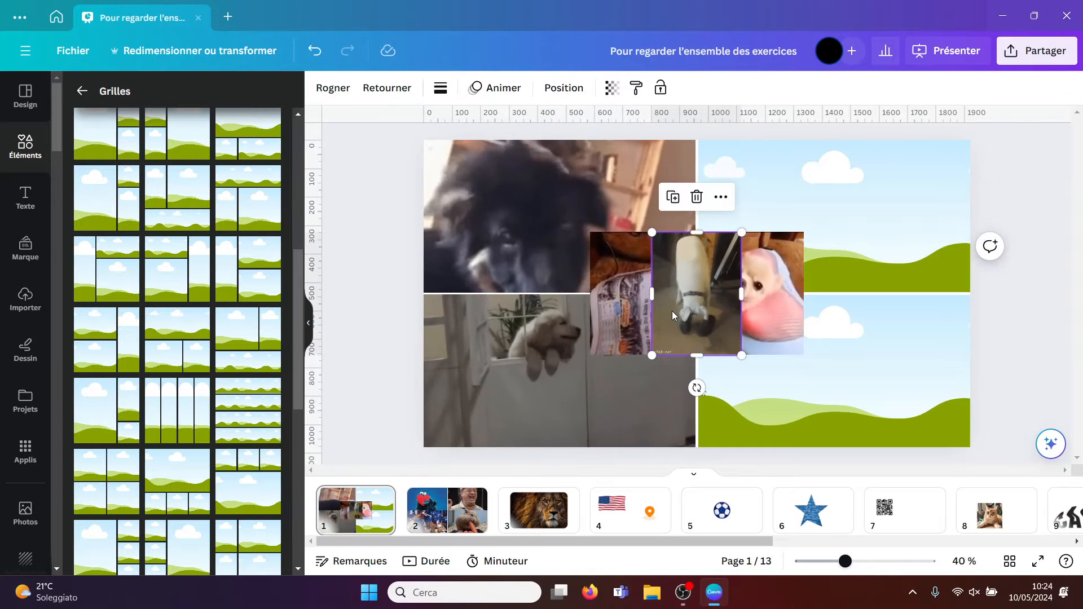
{"action": "left_click_drag", "start_coordinate": [672, 310], "coordinate": [824, 242]}
{"action": "left_click", "coordinate": [693, 301]}
{"action": "left_click_drag", "start_coordinate": [693, 300], "coordinate": [794, 350]}
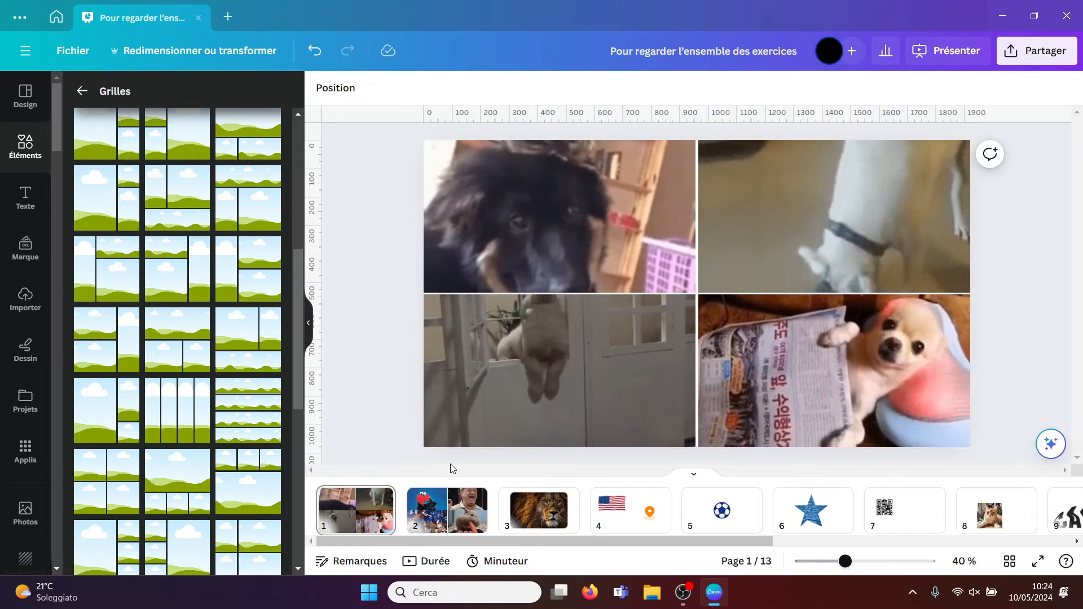
Go to page 3 with the lion photo, search the apps for "pixabay" and open the Pixabay app
{"action": "left_click", "coordinate": [527, 520]}
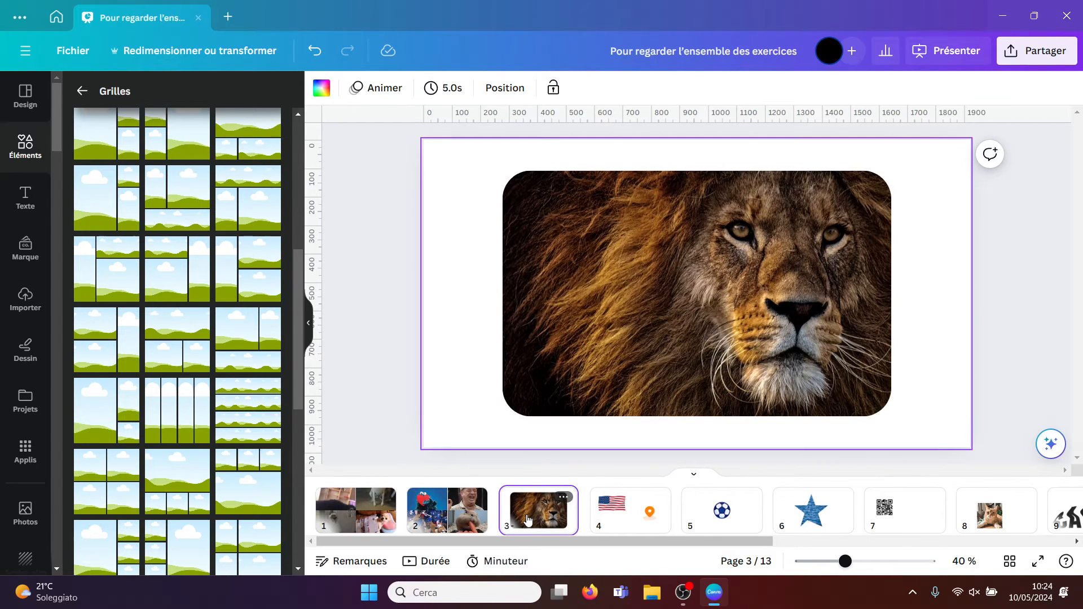
{"action": "left_click", "coordinate": [357, 391]}
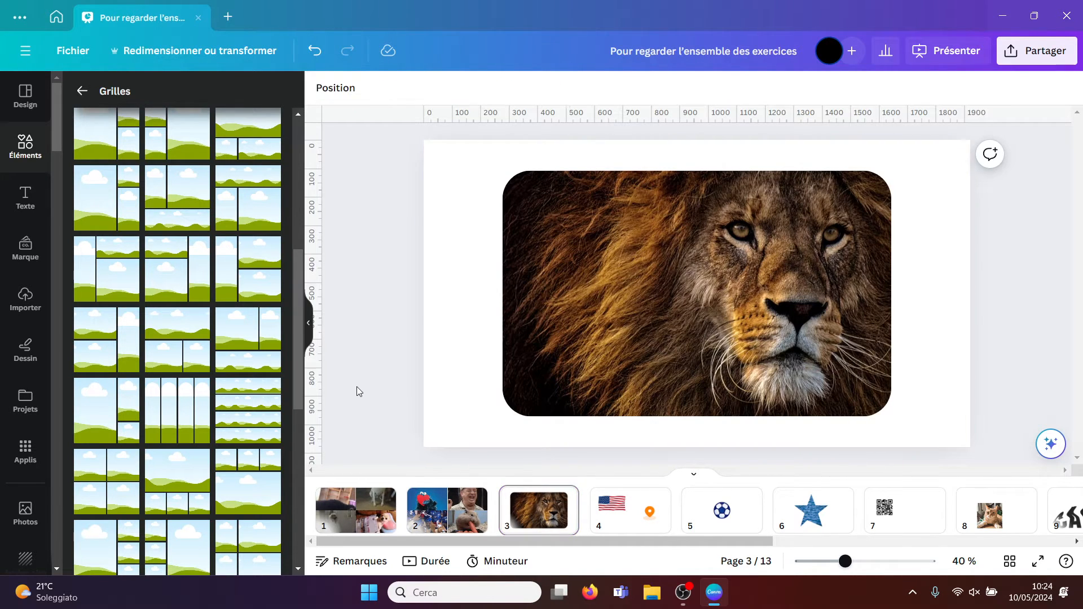
{"action": "left_click", "coordinate": [25, 450]}
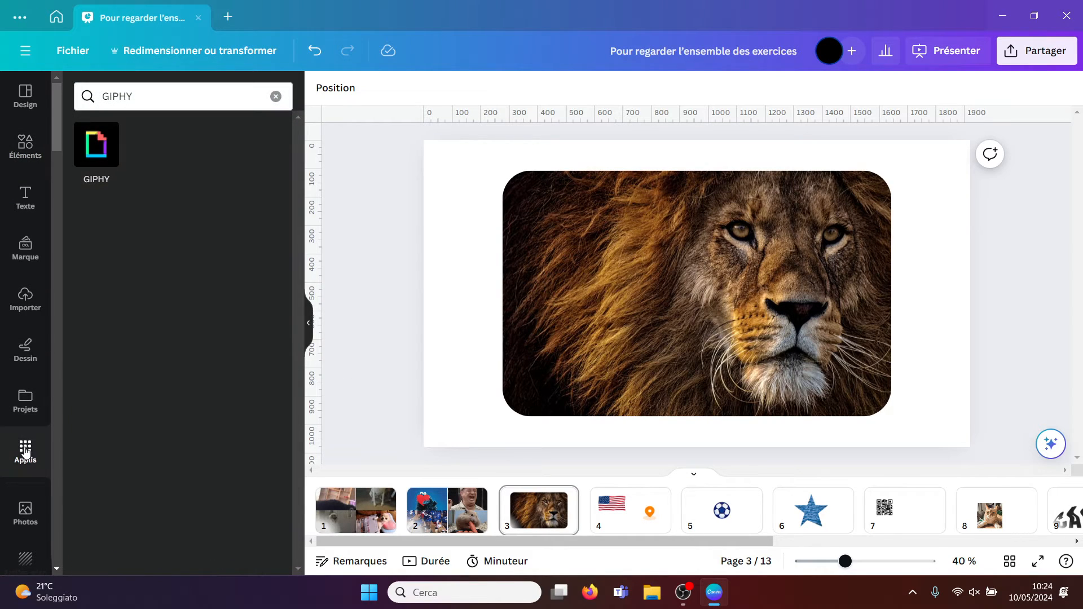
{"action": "left_click", "coordinate": [147, 89]}
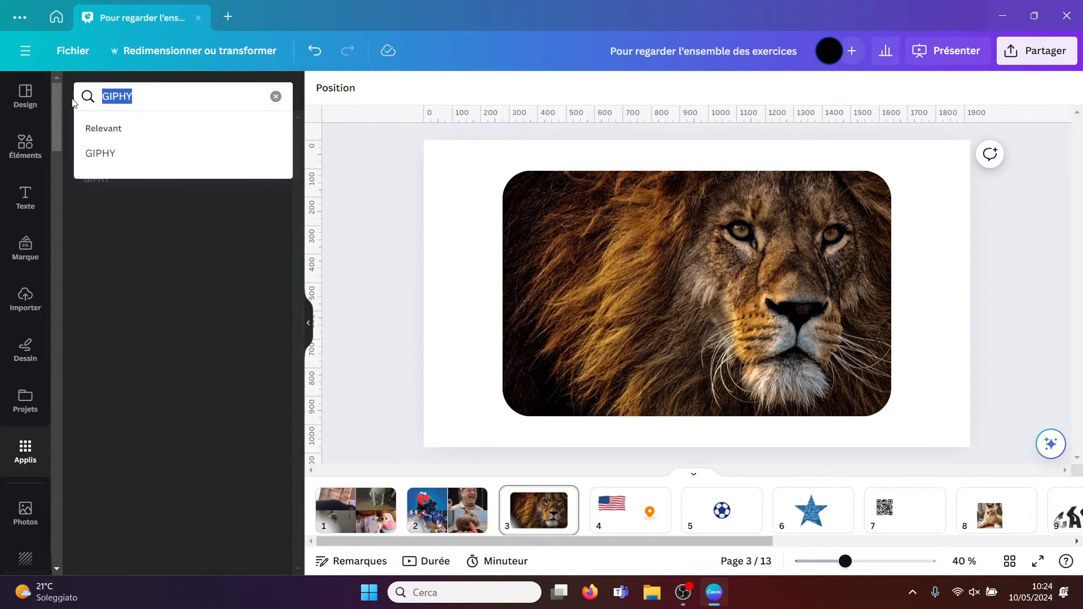
{"action": "type", "text": "pixab"}
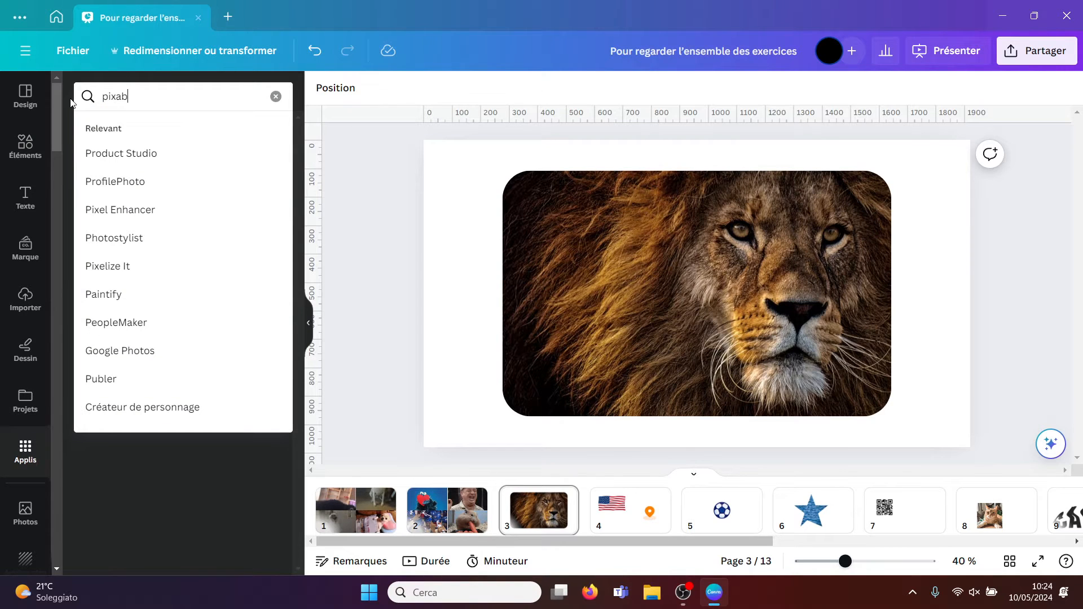
{"action": "type", "text": "ay"}
{"action": "key", "text": "Return"}
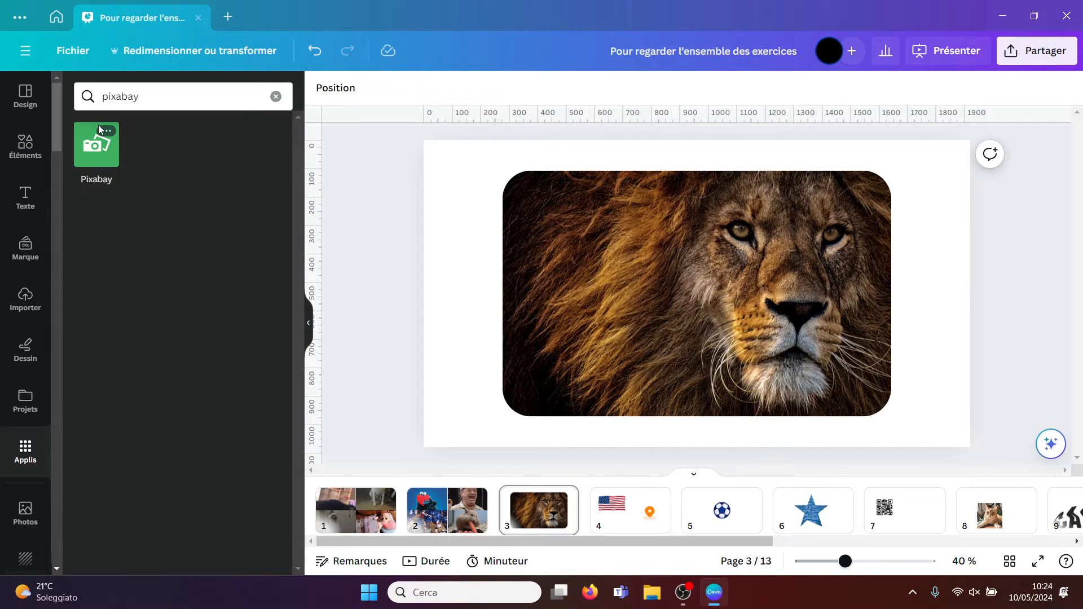
{"action": "left_click", "coordinate": [94, 164]}
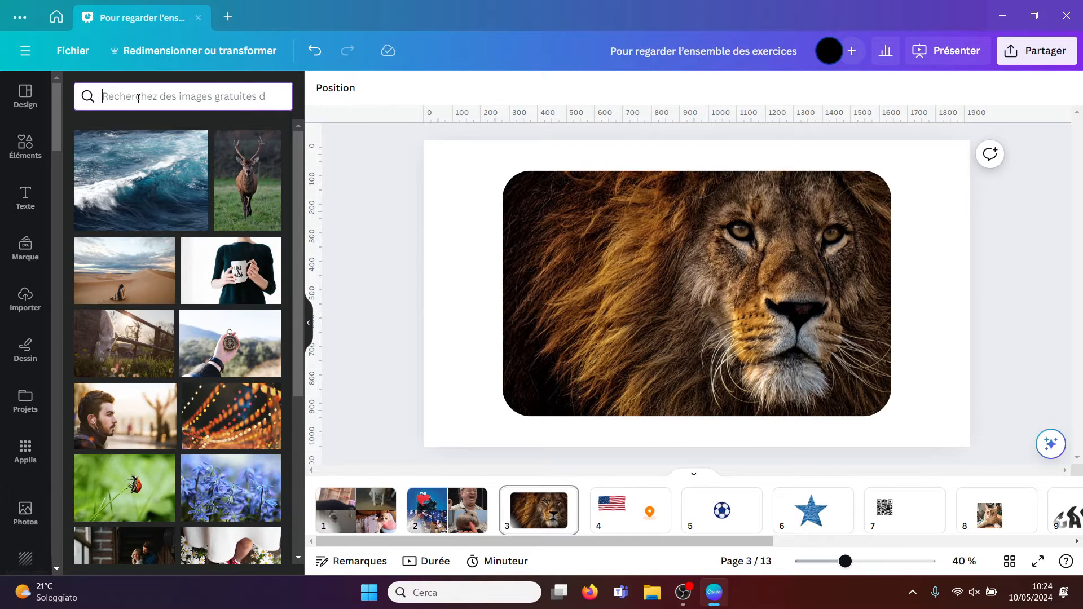
Search Pixabay for "tigre" and add the photo of the tiger wading through green water to page 3
{"action": "type", "text": "tig"}
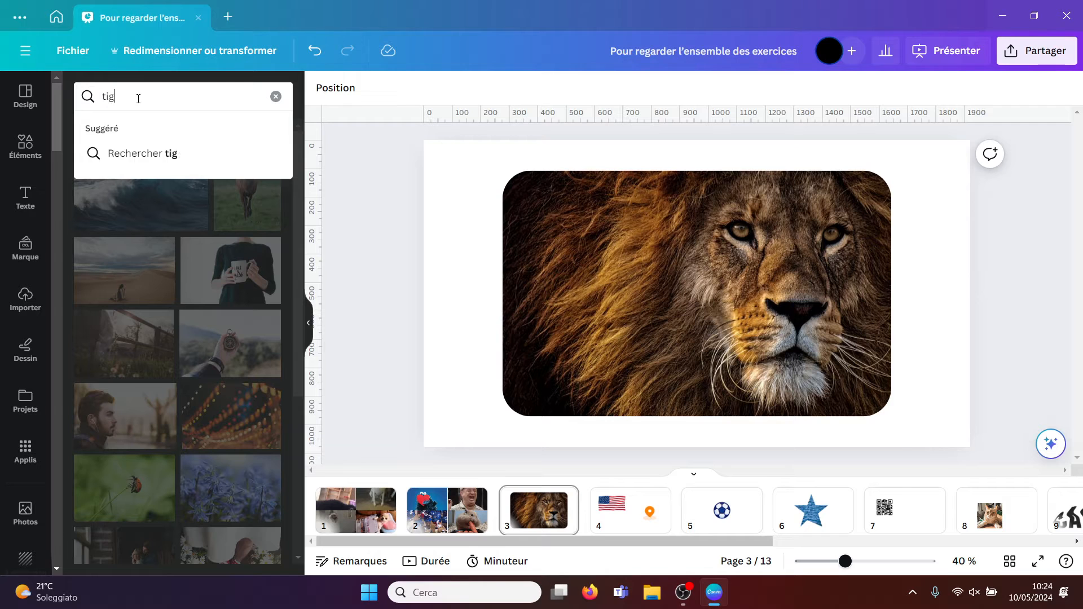
{"action": "type", "text": "re"}
{"action": "key", "text": "Return"}
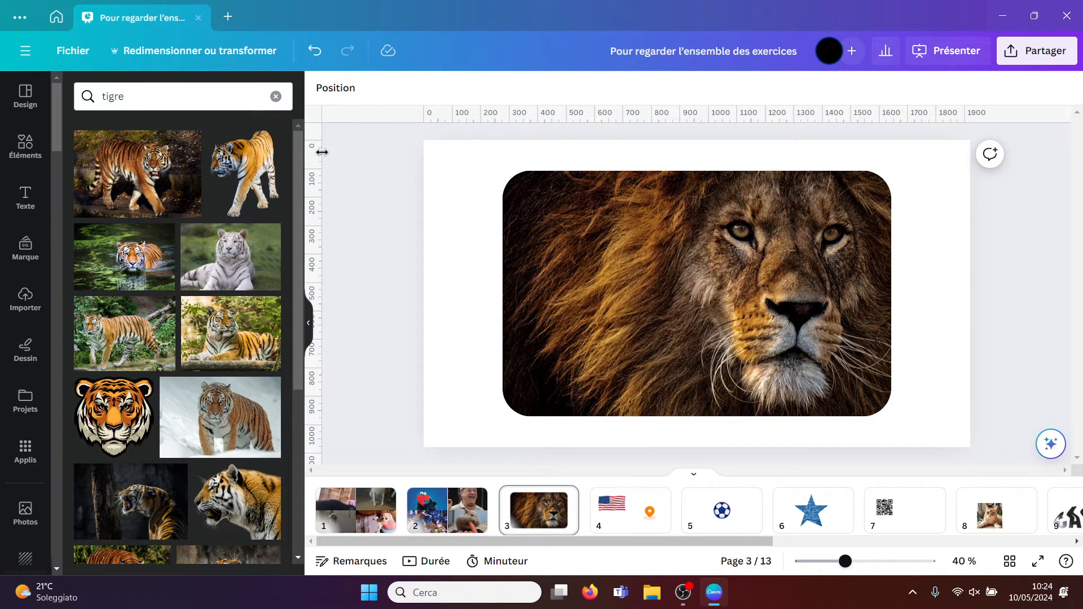
{"action": "left_click", "coordinate": [120, 257]}
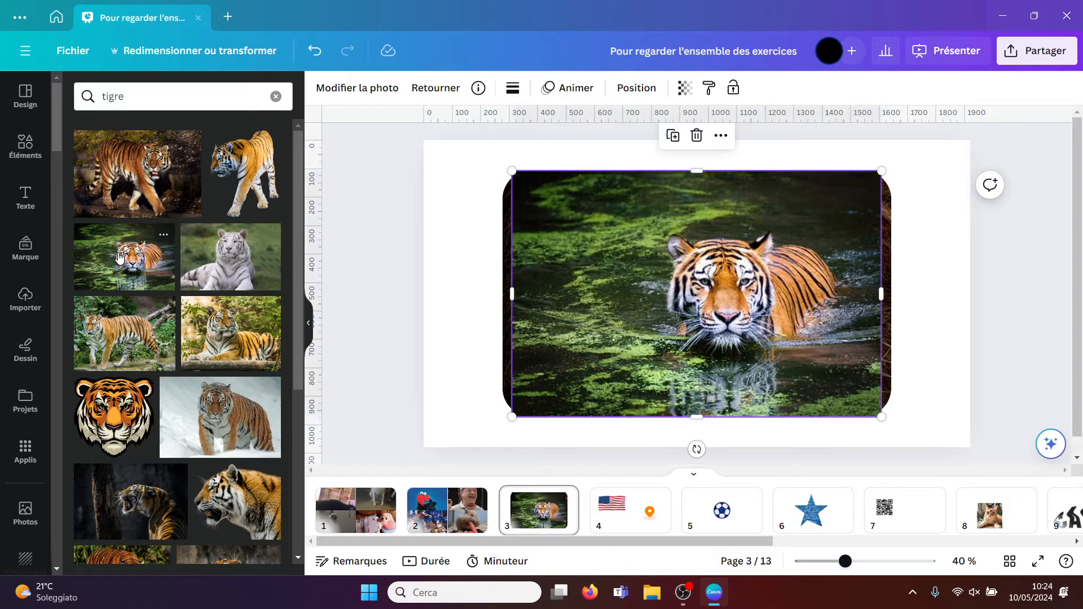
Delete the lion photo behind the tiger on page 3 and round the tiger photo's corners to 100
{"action": "left_click", "coordinate": [504, 264]}
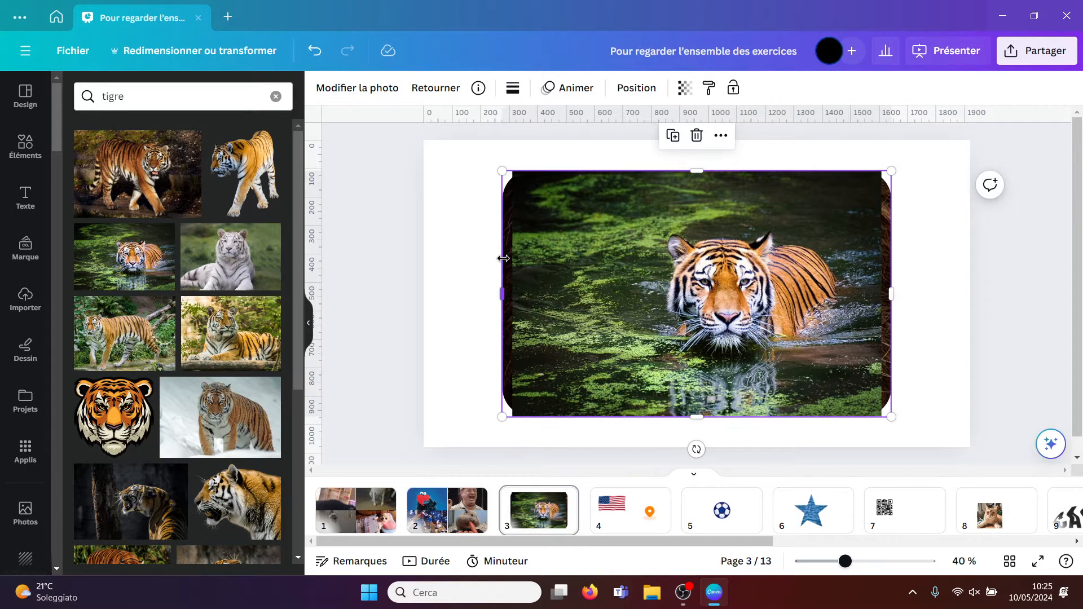
{"action": "key", "text": "Delete"}
{"action": "left_click", "coordinate": [604, 267]}
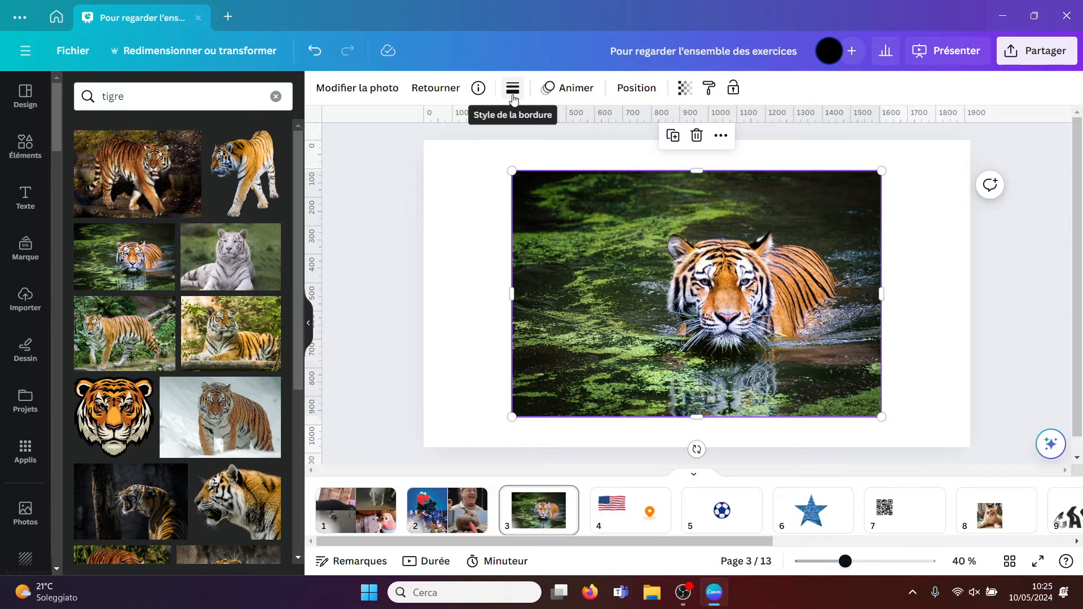
{"action": "left_click", "coordinate": [474, 223]}
{"action": "left_click", "coordinate": [725, 260]}
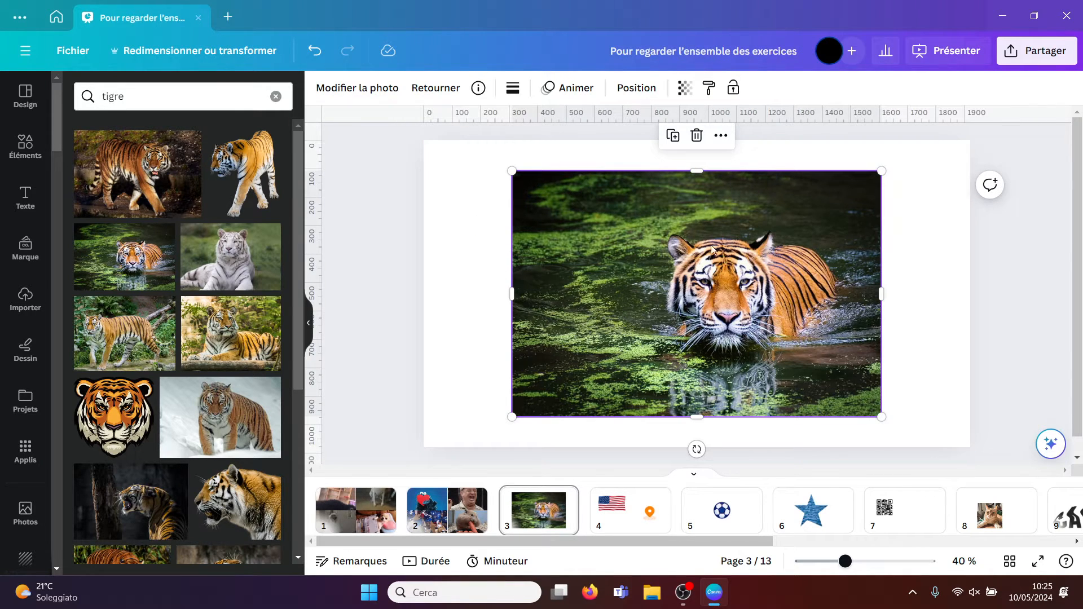
{"action": "left_click", "coordinate": [513, 90]}
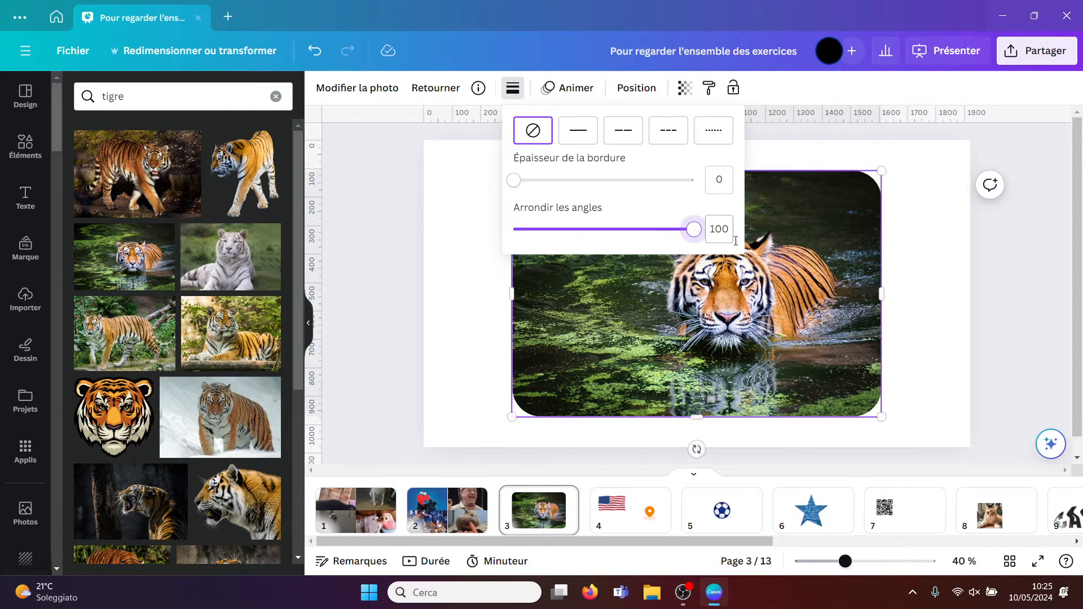
{"action": "left_click", "coordinate": [919, 261]}
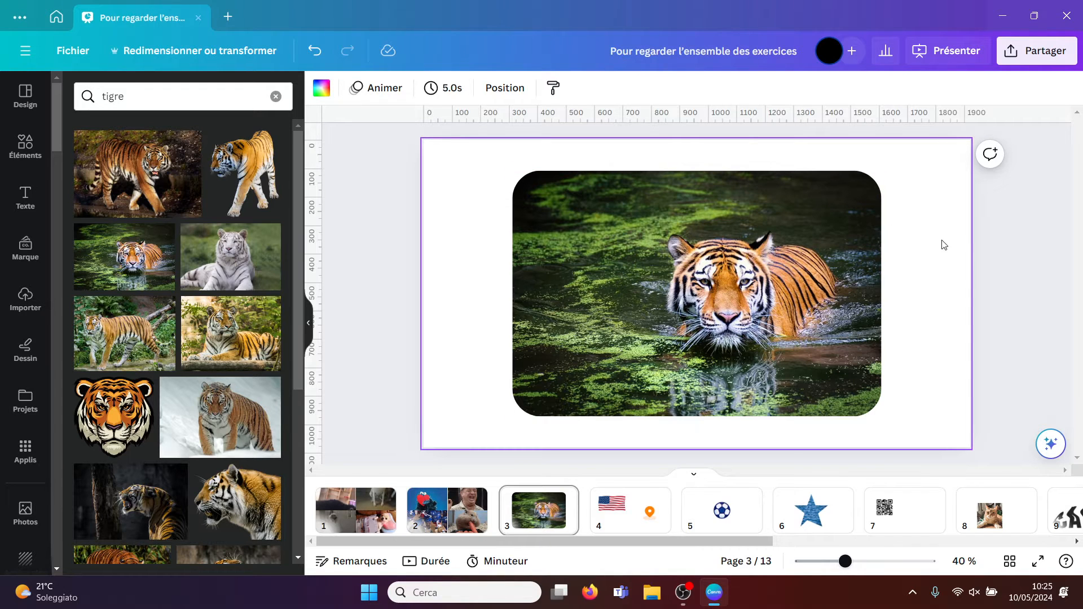
{"action": "left_click", "coordinate": [987, 246]}
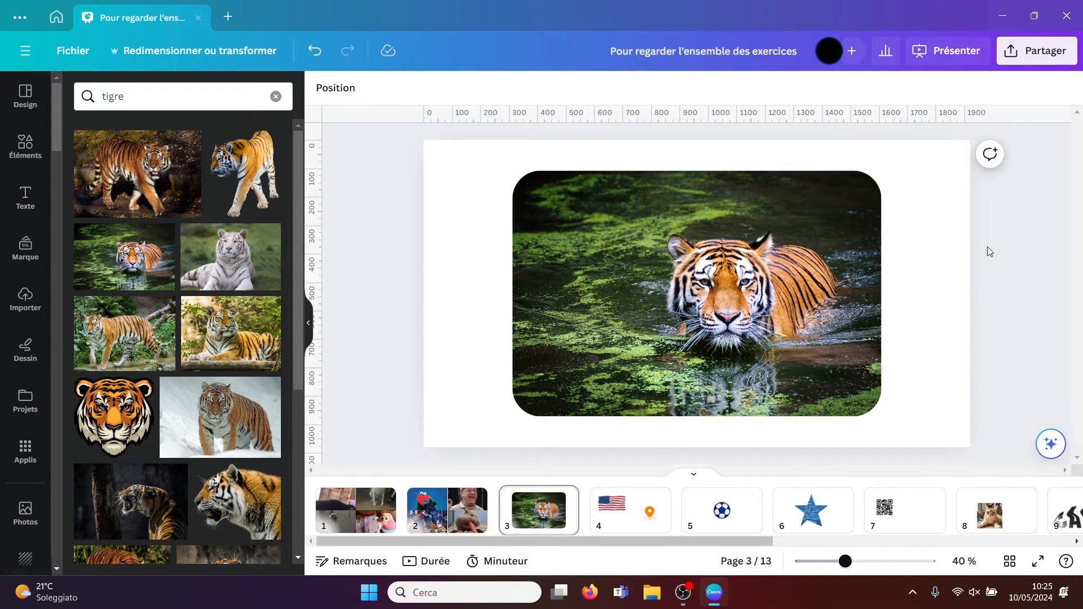
Go to page 4 with the flag and location pin, search the apps for "lottie" and open LottieFiles
{"action": "left_click", "coordinate": [616, 512]}
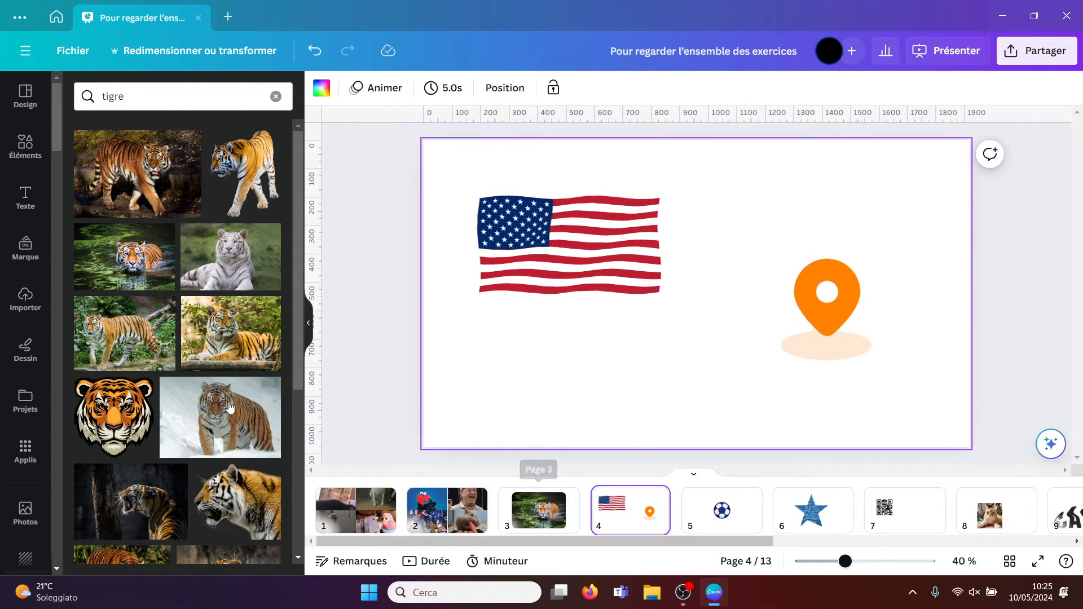
{"action": "left_click", "coordinate": [25, 449]}
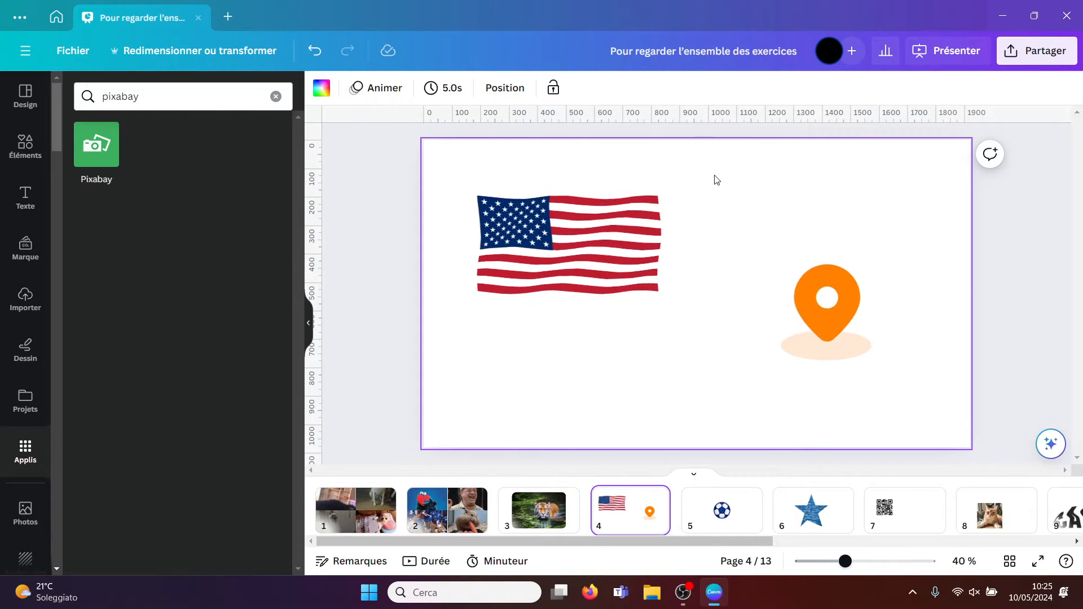
{"action": "left_click", "coordinate": [149, 103]}
{"action": "type", "text": "lottie"}
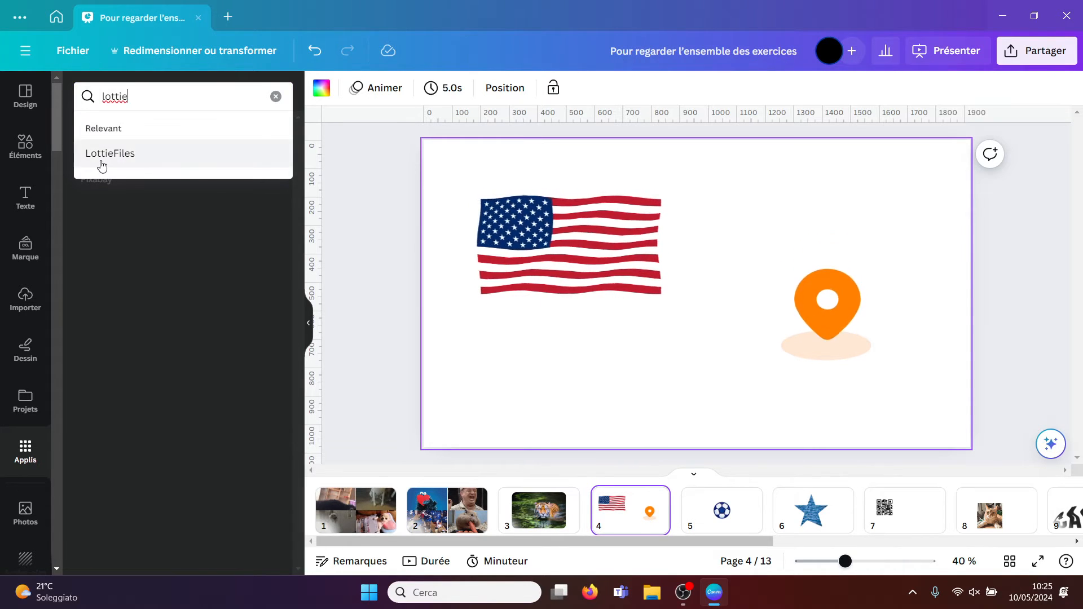
{"action": "left_click", "coordinate": [97, 158]}
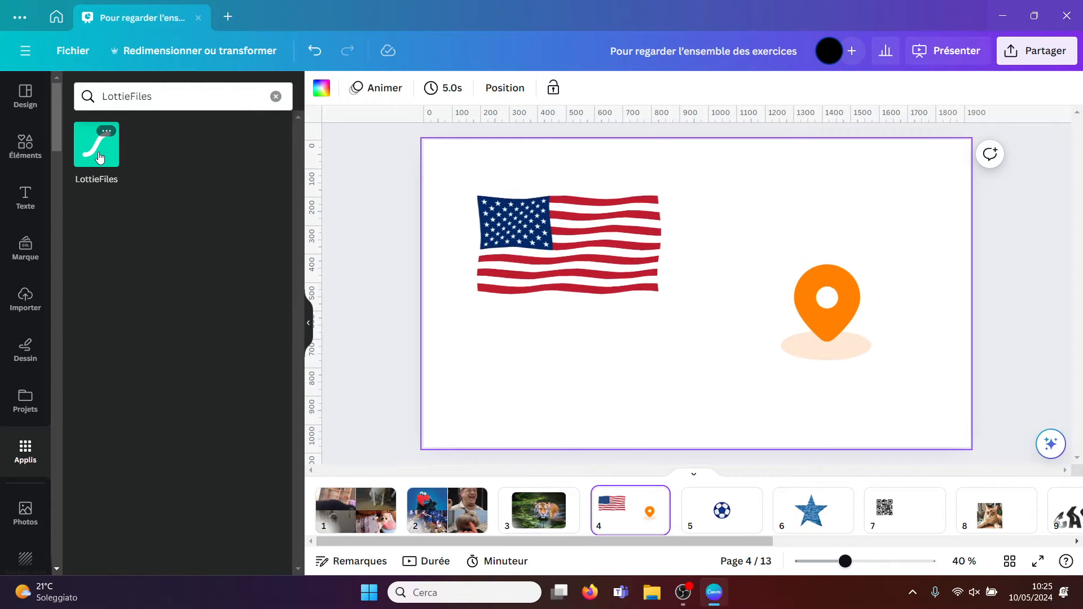
{"action": "left_click", "coordinate": [96, 150]}
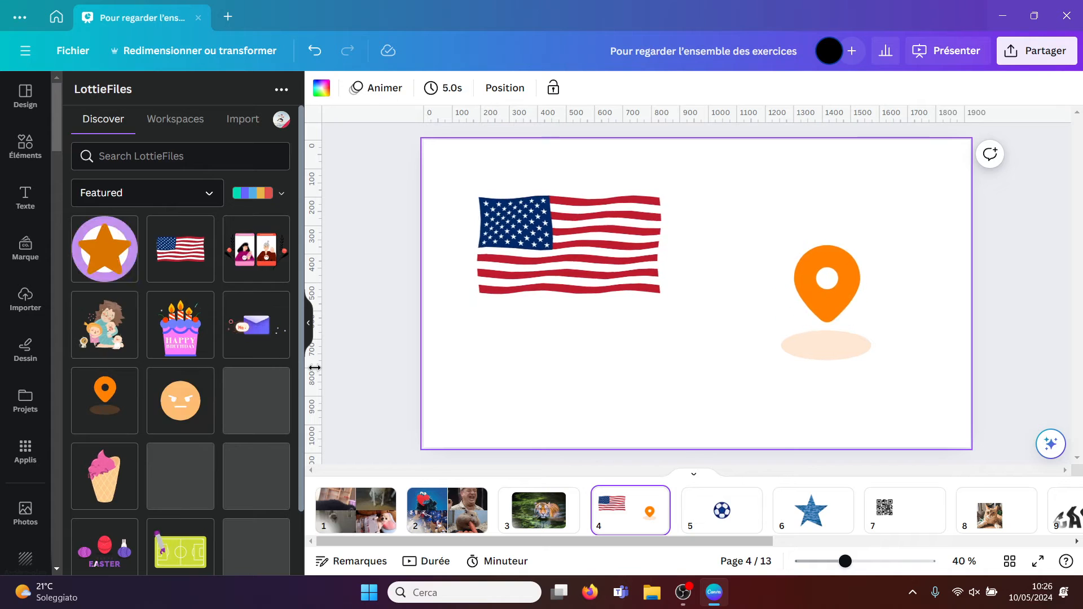
Add the Sundae Sit ice cream animation to page 4 and place it below the flag, near the lower middle of the page
{"action": "left_click", "coordinate": [103, 479]}
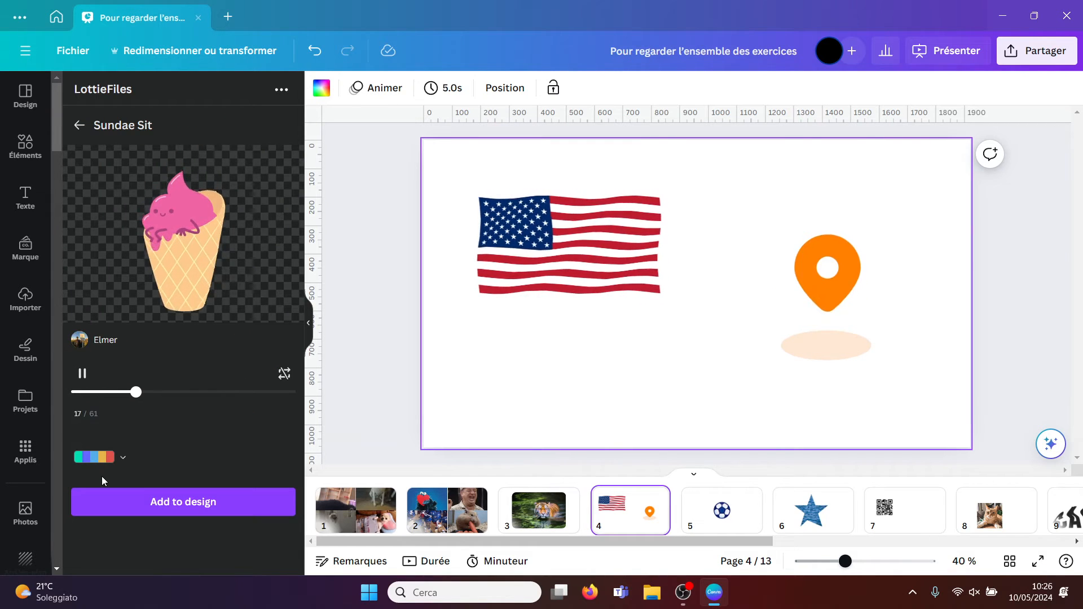
{"action": "left_click", "coordinate": [181, 504]}
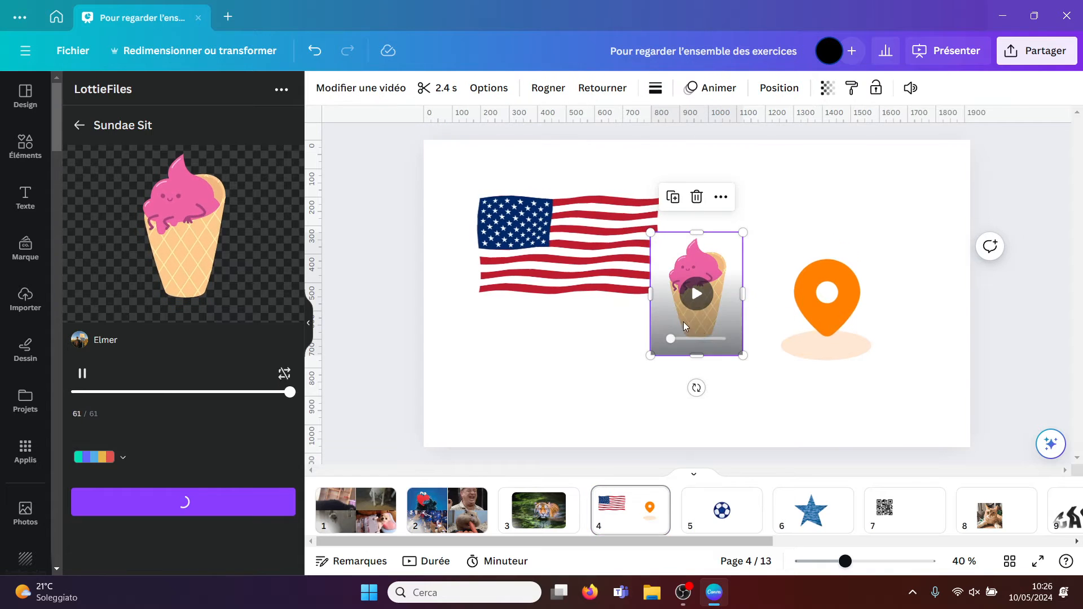
{"action": "left_click_drag", "start_coordinate": [724, 318], "coordinate": [697, 406]}
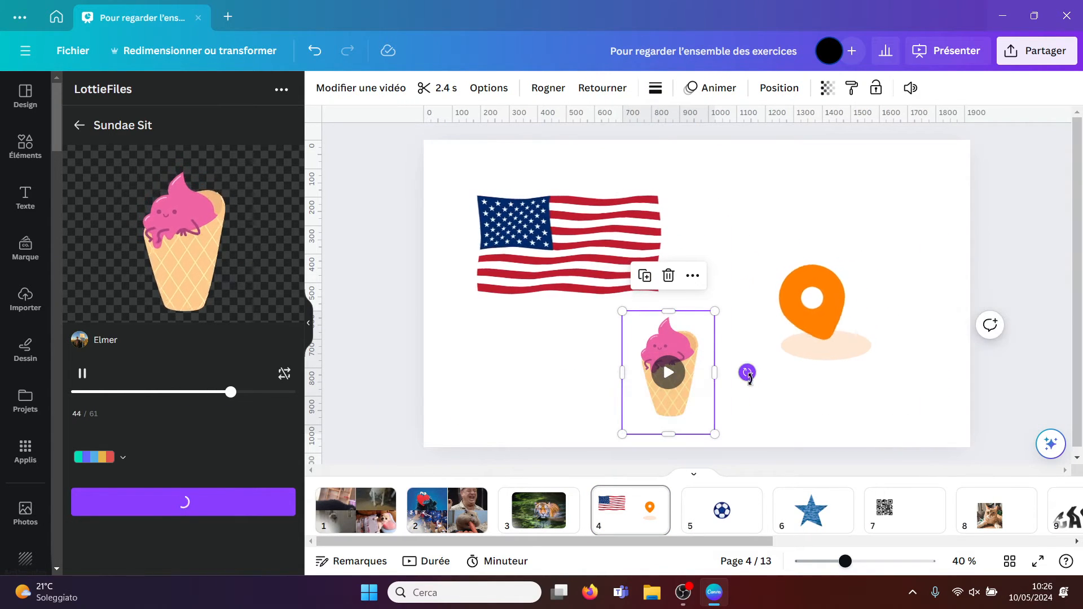
{"action": "left_click", "coordinate": [849, 409]}
{"action": "left_click", "coordinate": [1010, 383]}
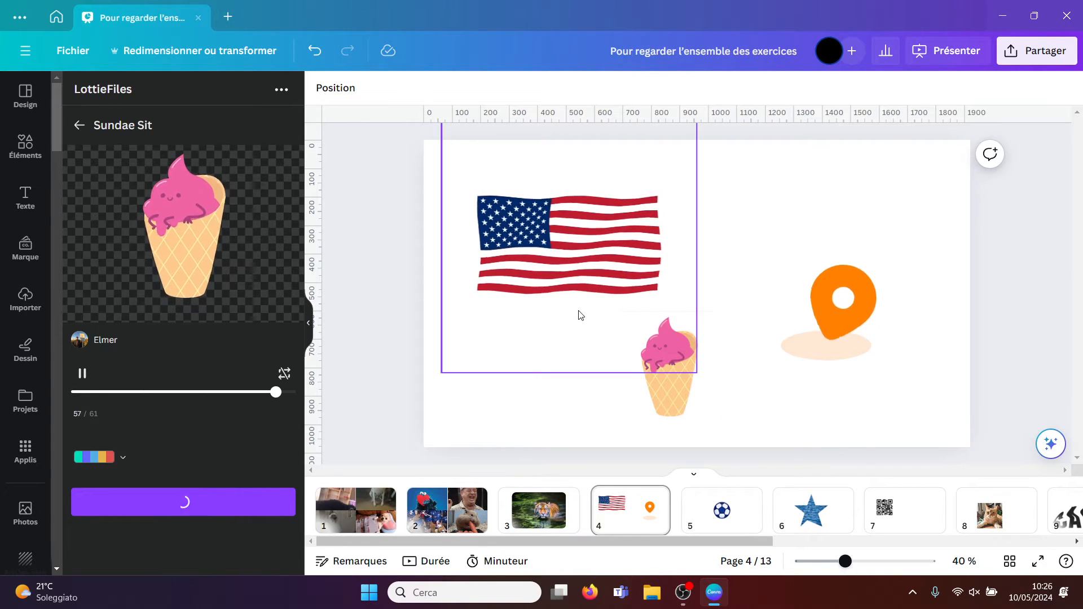
Go to page 5 with the soccer ball, search the apps for "iconscout", open IconScout and browse its icon library
{"action": "left_click", "coordinate": [746, 526]}
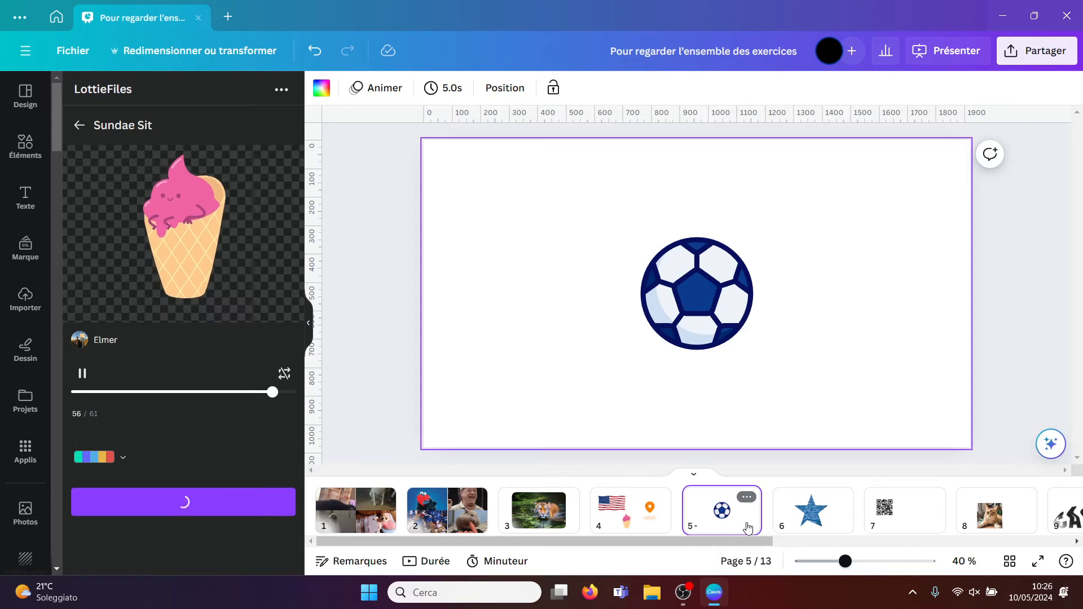
{"action": "left_click", "coordinate": [15, 459]}
{"action": "left_click_drag", "start_coordinate": [170, 99], "coordinate": [49, 107]}
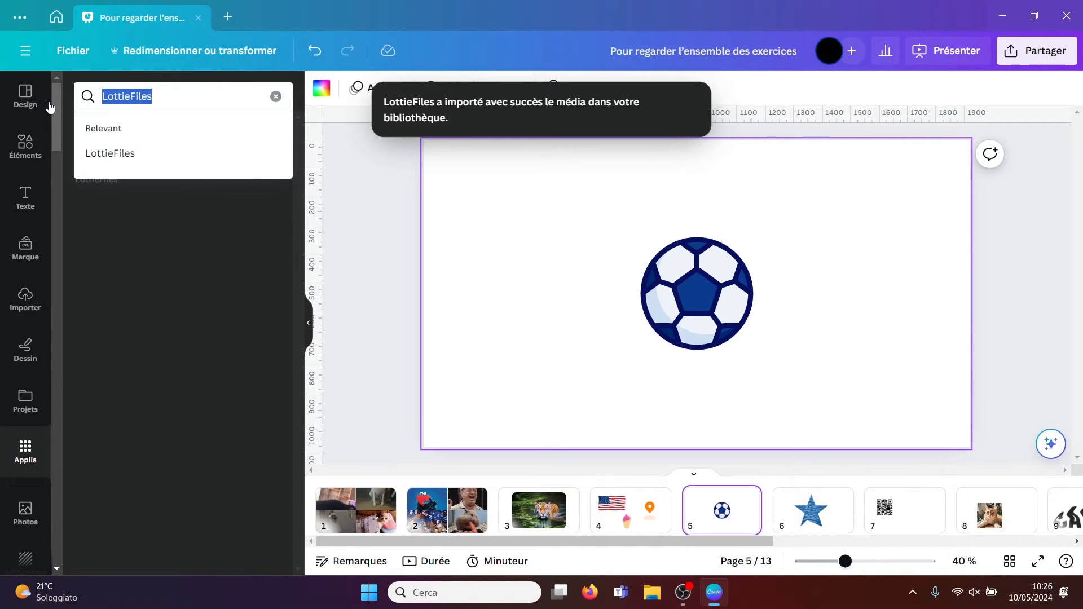
{"action": "type", "text": "iconsc"}
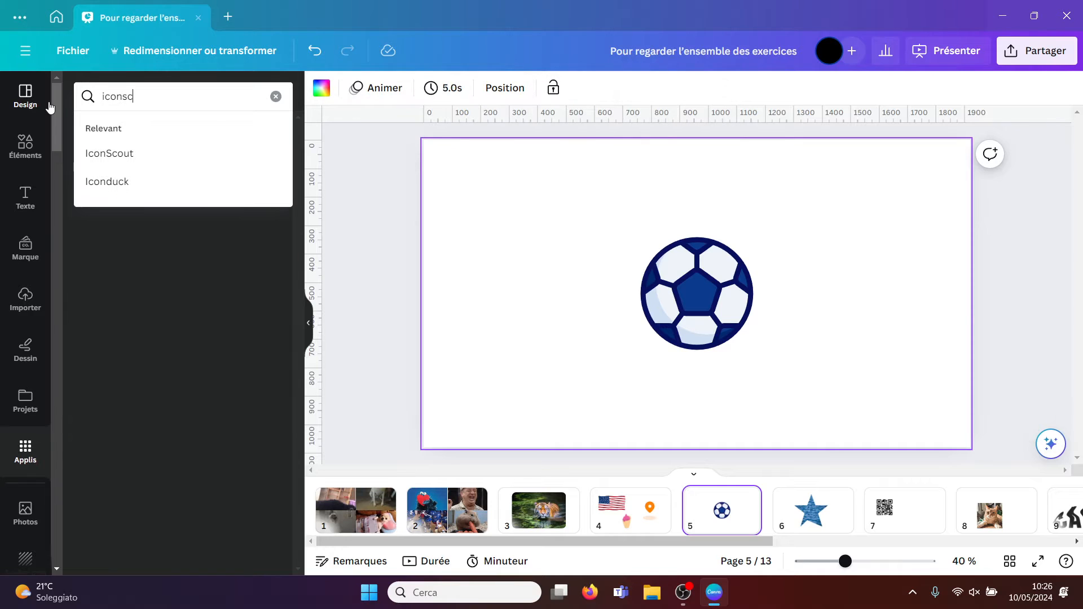
{"action": "type", "text": "out"}
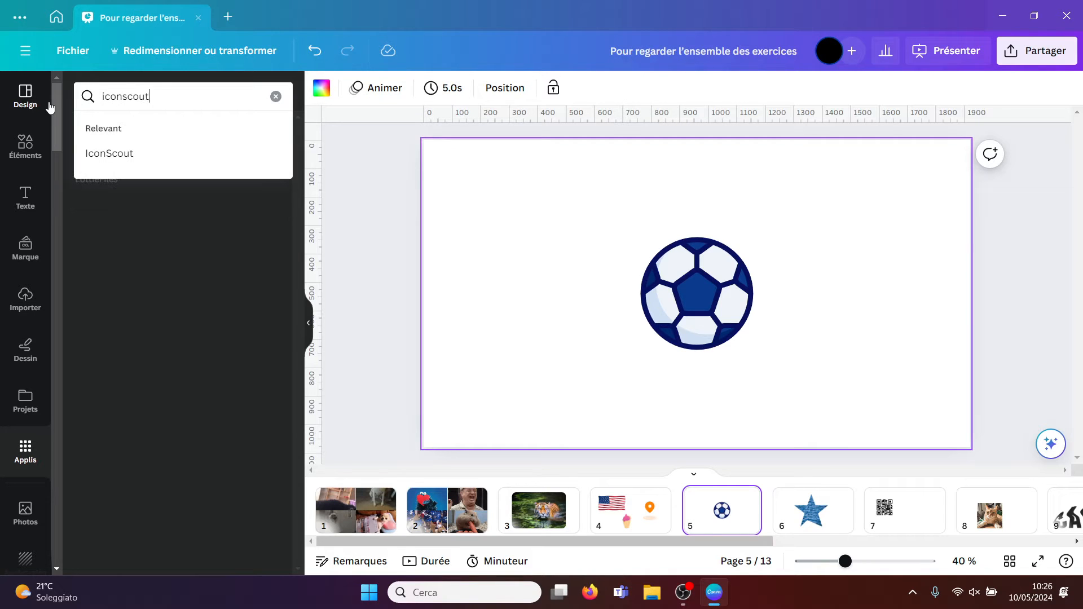
{"action": "left_click", "coordinate": [107, 155]}
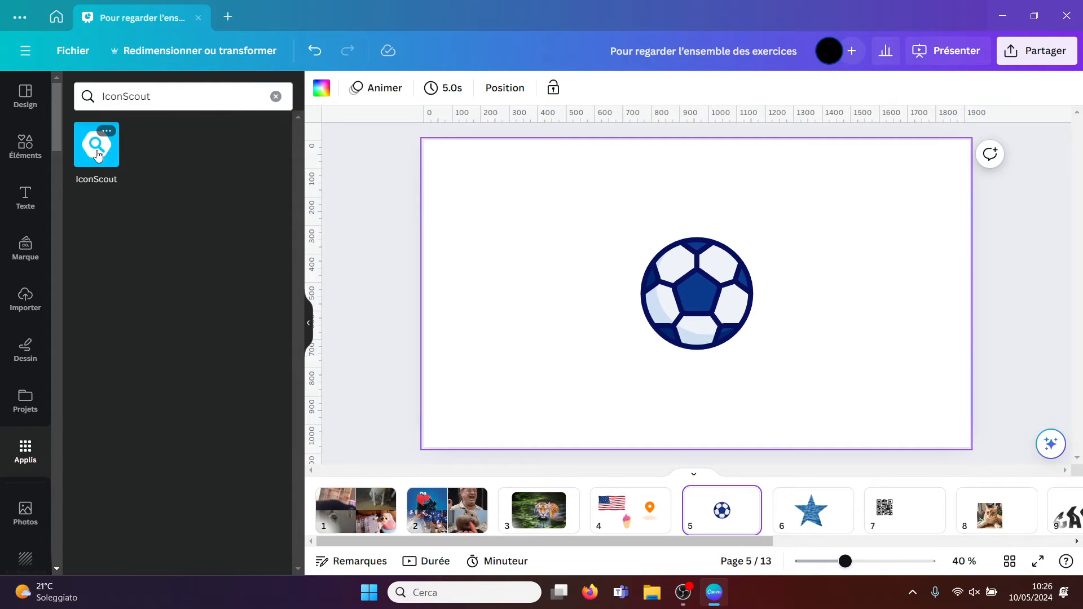
{"action": "left_click", "coordinate": [97, 155]}
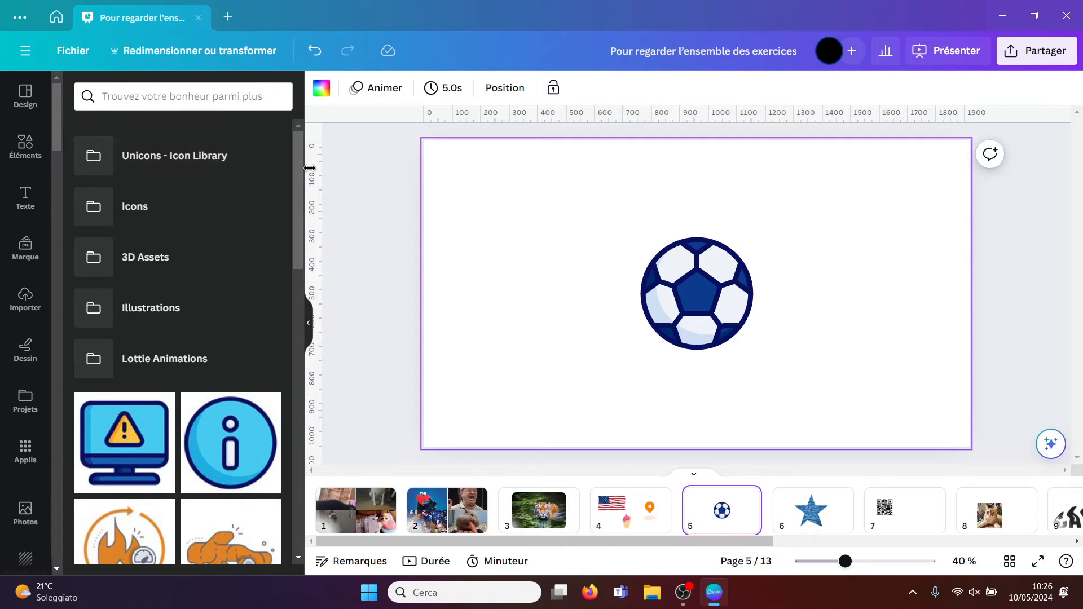
{"action": "left_click_drag", "start_coordinate": [297, 172], "coordinate": [297, 234]}
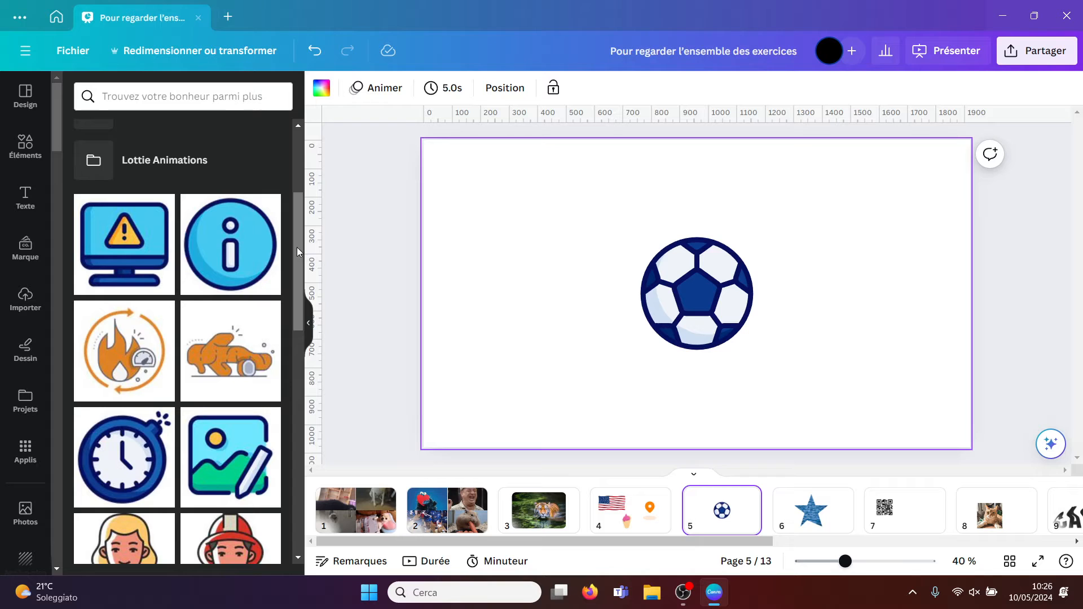
{"action": "left_click_drag", "start_coordinate": [297, 247], "coordinate": [297, 182]}
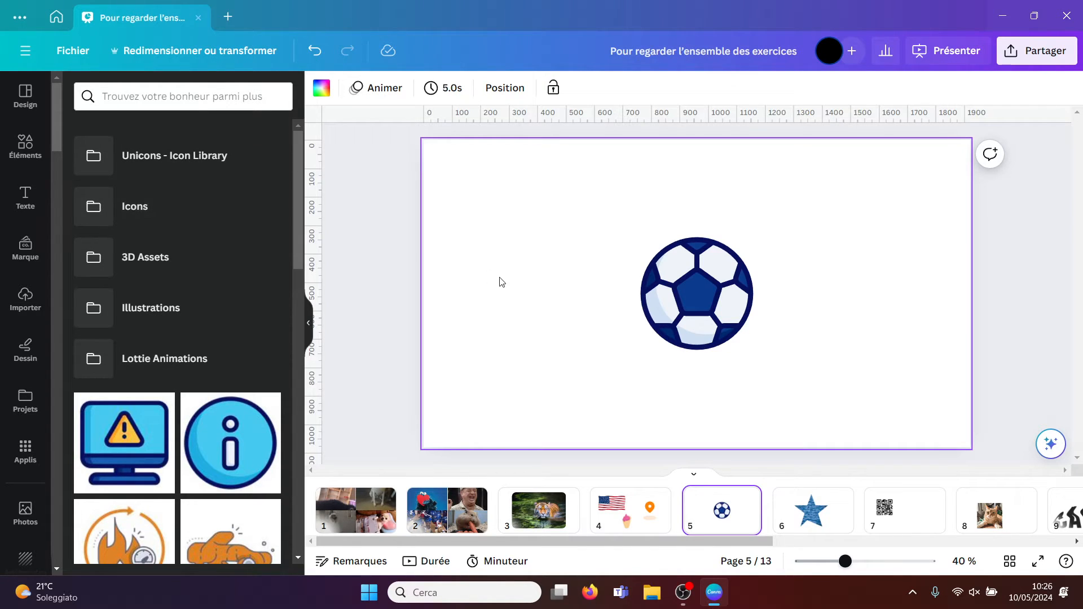
Go to page 6 with the star, search the apps for "frame maker" and open the Frame Maker app
{"action": "left_click", "coordinate": [808, 505]}
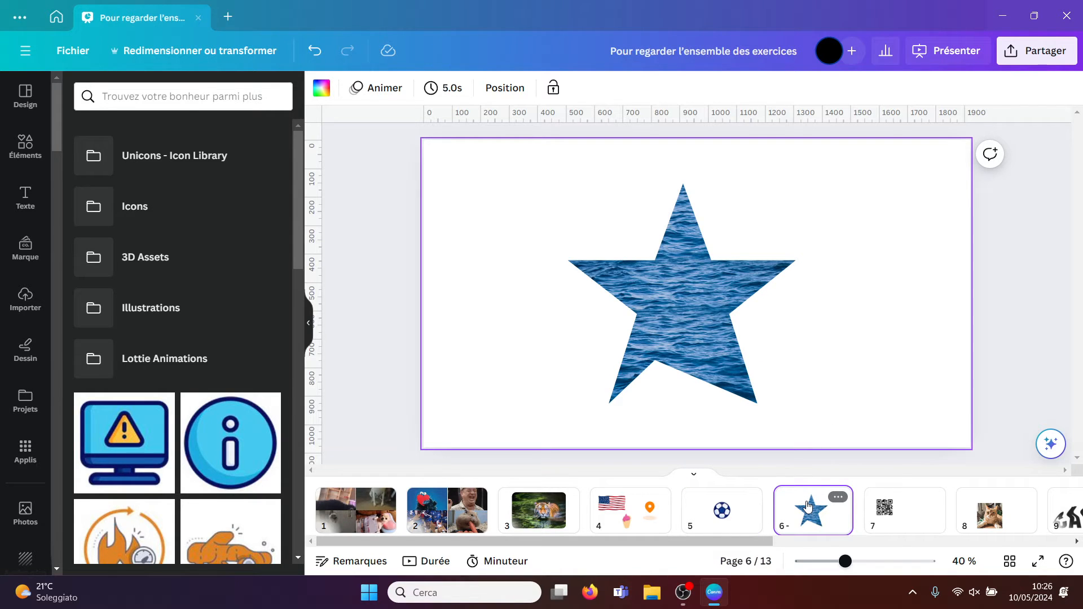
{"action": "left_click", "coordinate": [311, 323]}
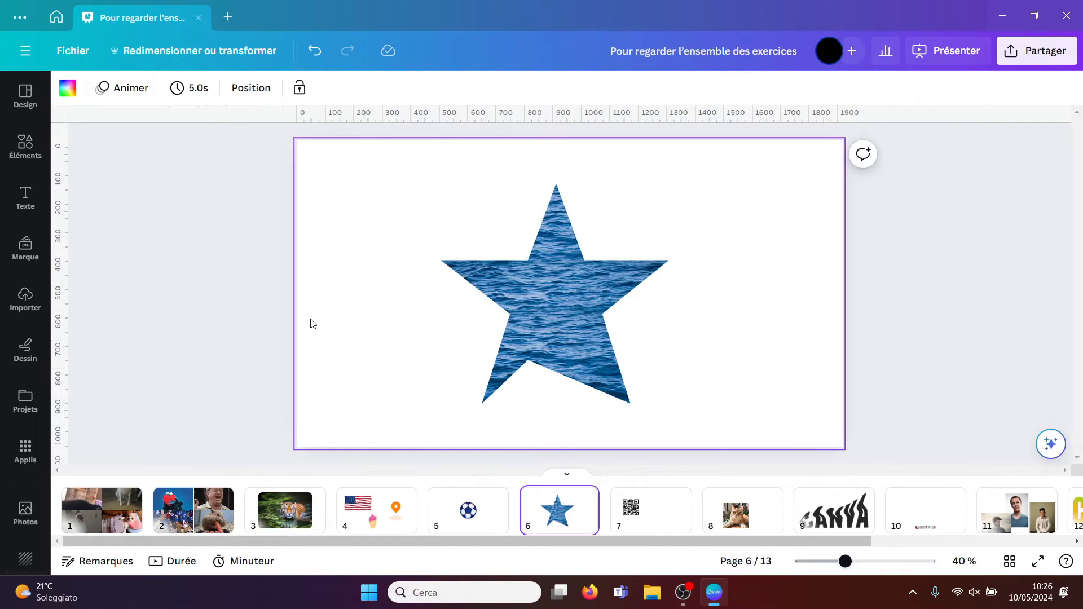
{"action": "left_click", "coordinate": [35, 447]}
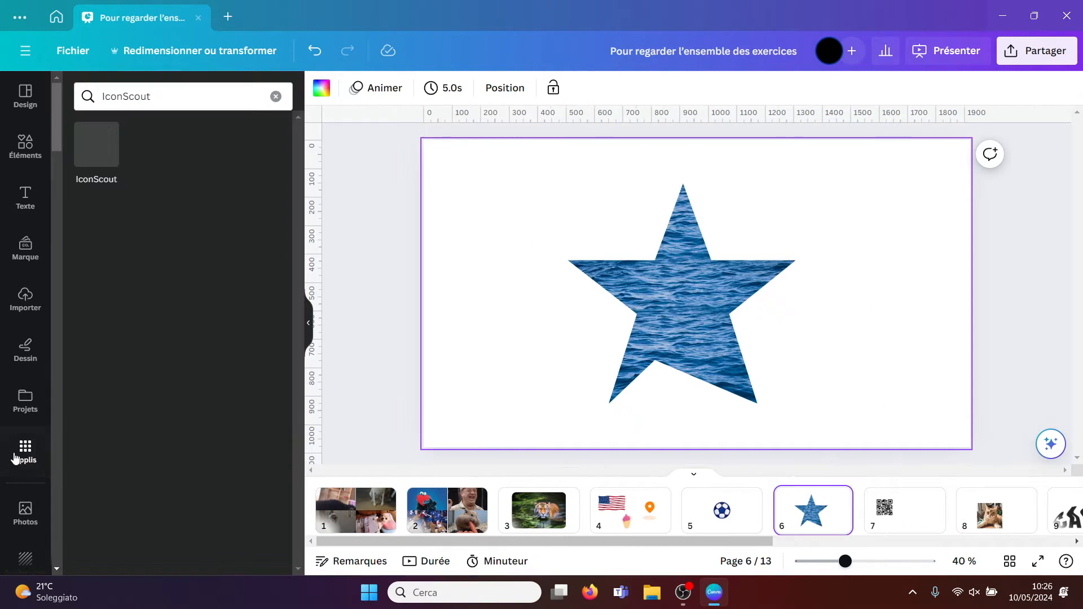
{"action": "left_click", "coordinate": [163, 100]}
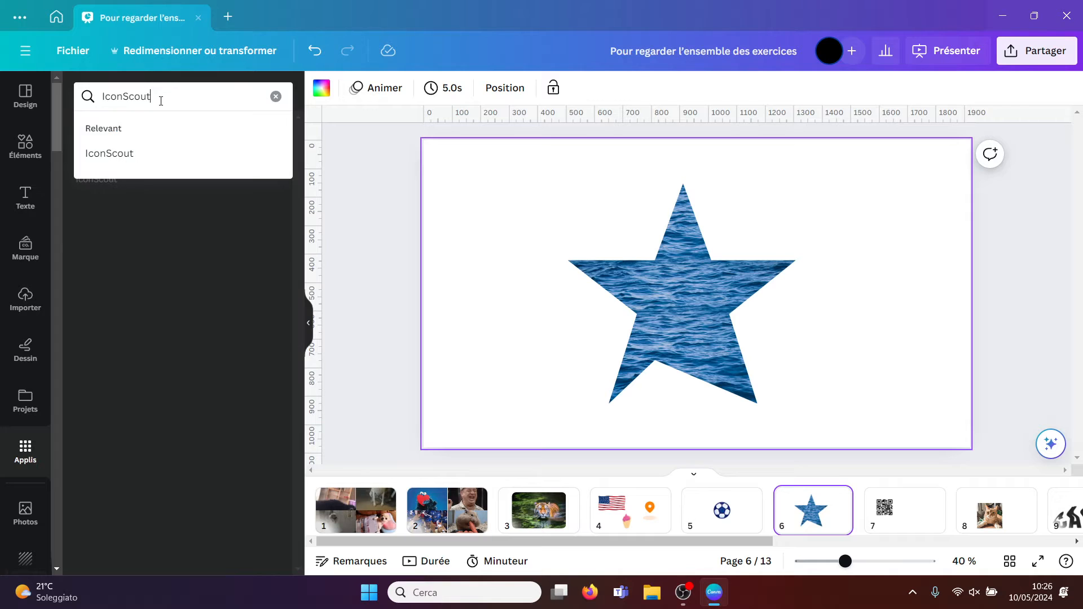
{"action": "key", "text": "ctrl+a"}
{"action": "type", "text": "frame "}
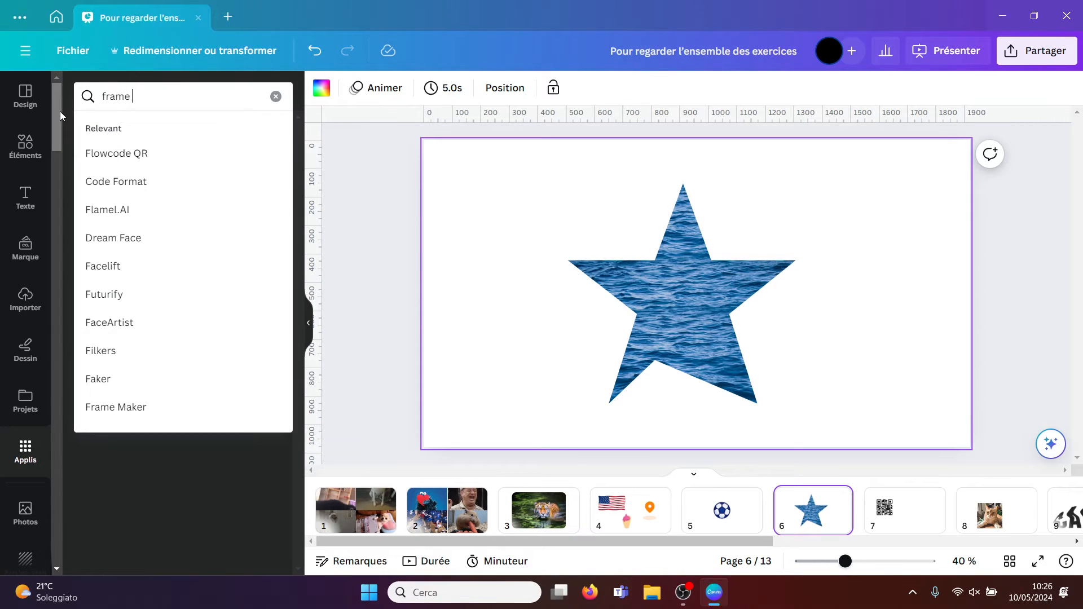
{"action": "type", "text": "maker"}
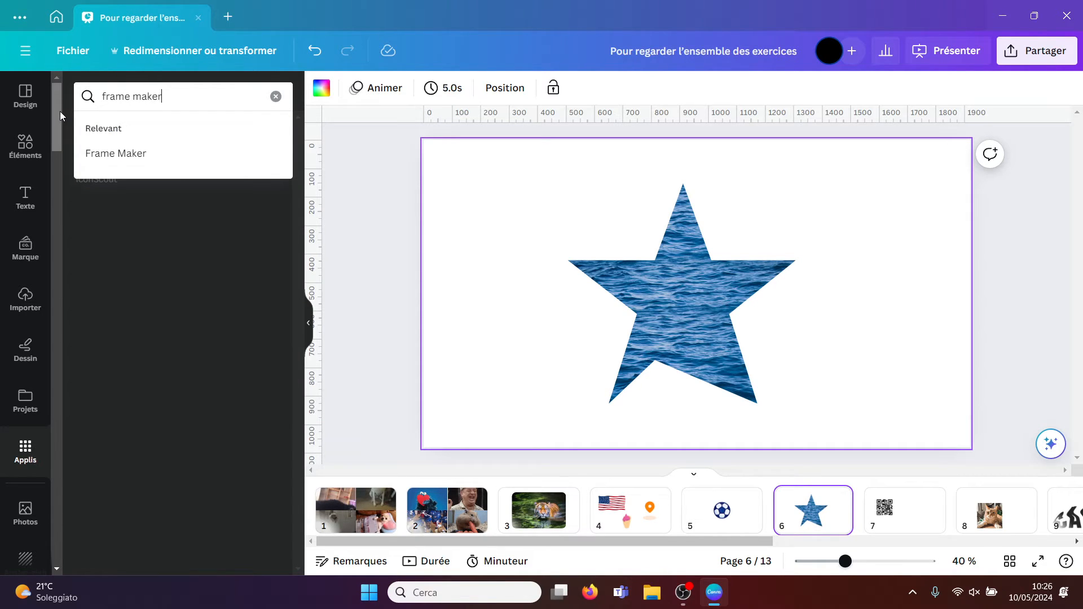
{"action": "left_click", "coordinate": [99, 153]}
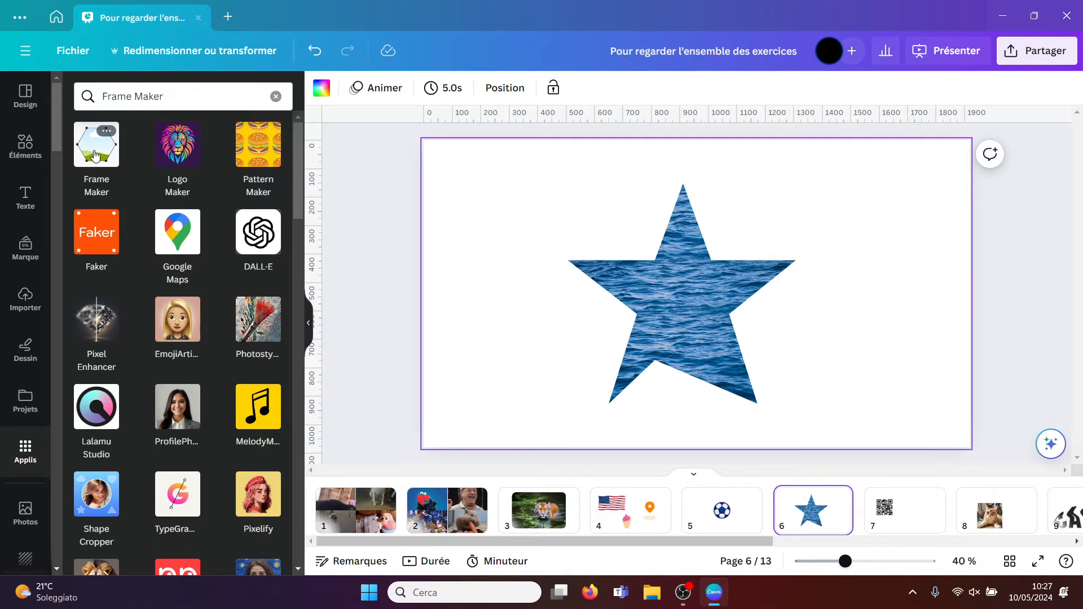
{"action": "left_click", "coordinate": [95, 156]}
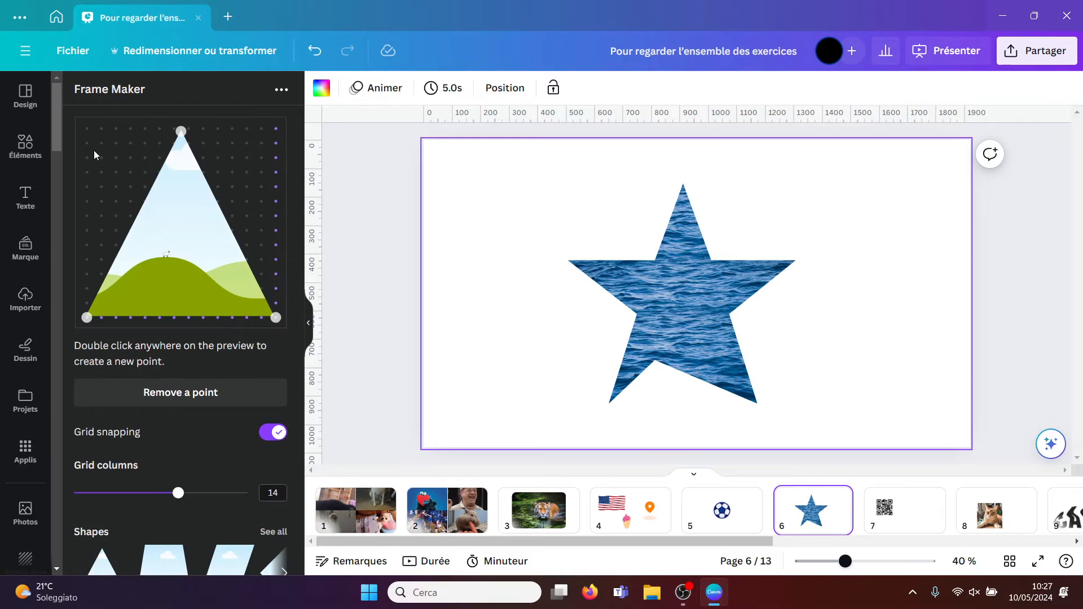
Choose the right-arrow shape in Frame Maker and shift its two inner corner points one grid step toward the tip
{"action": "left_click_drag", "start_coordinate": [301, 246], "coordinate": [305, 350]}
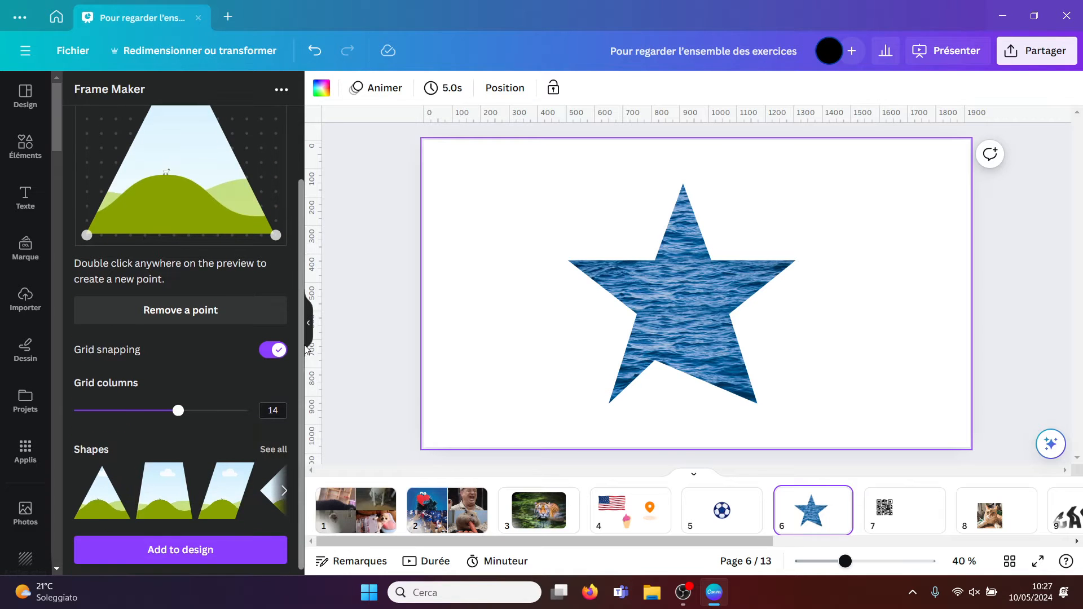
{"action": "left_click", "coordinate": [274, 450]}
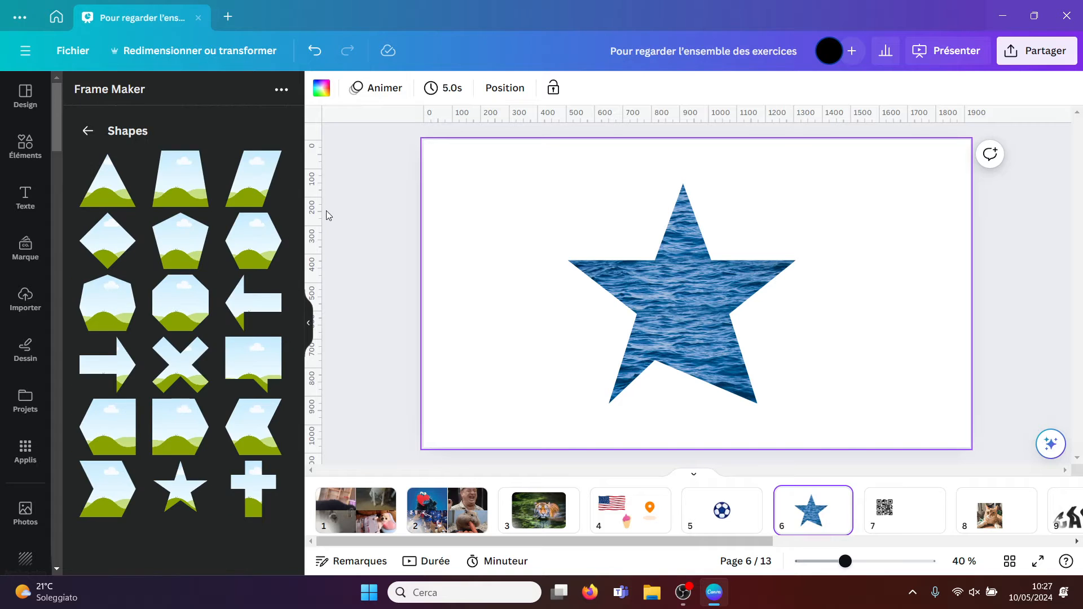
{"action": "left_click", "coordinate": [120, 366]}
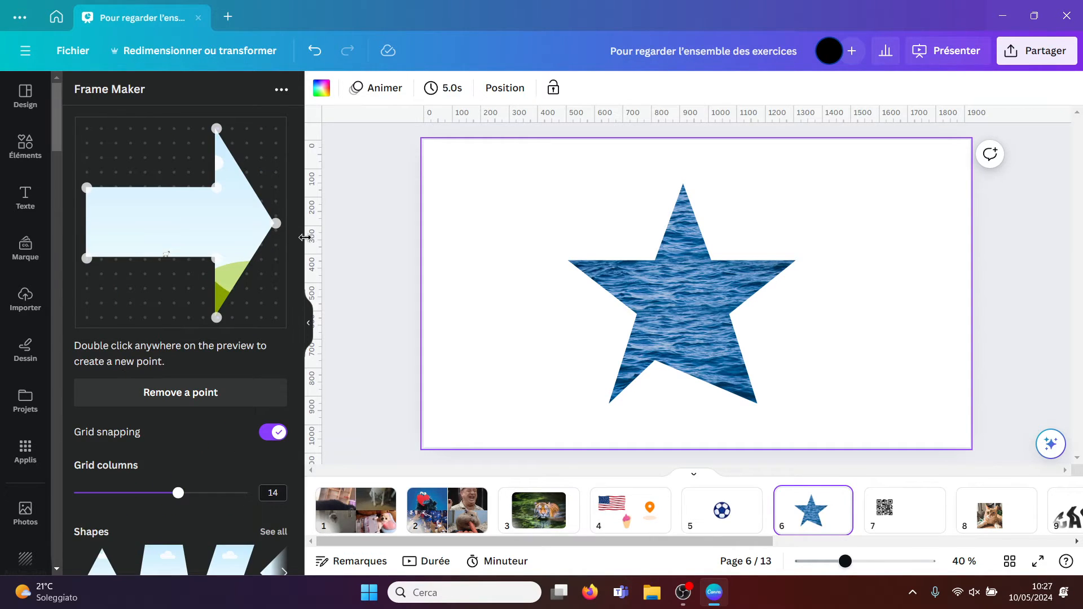
{"action": "mouse_move", "coordinate": [216, 189]}
{"action": "left_mouse_down"}
{"action": "mouse_move", "coordinate": [182, 165]}
{"action": "mouse_move", "coordinate": [232, 187]}
{"action": "left_mouse_up"}
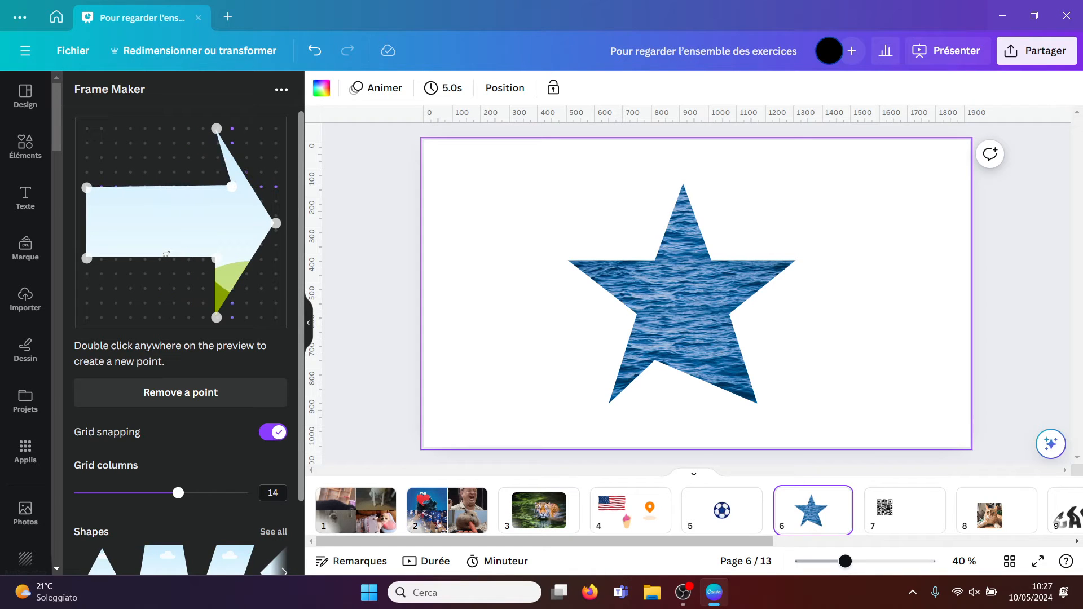
{"action": "left_click_drag", "start_coordinate": [217, 258], "coordinate": [232, 259]}
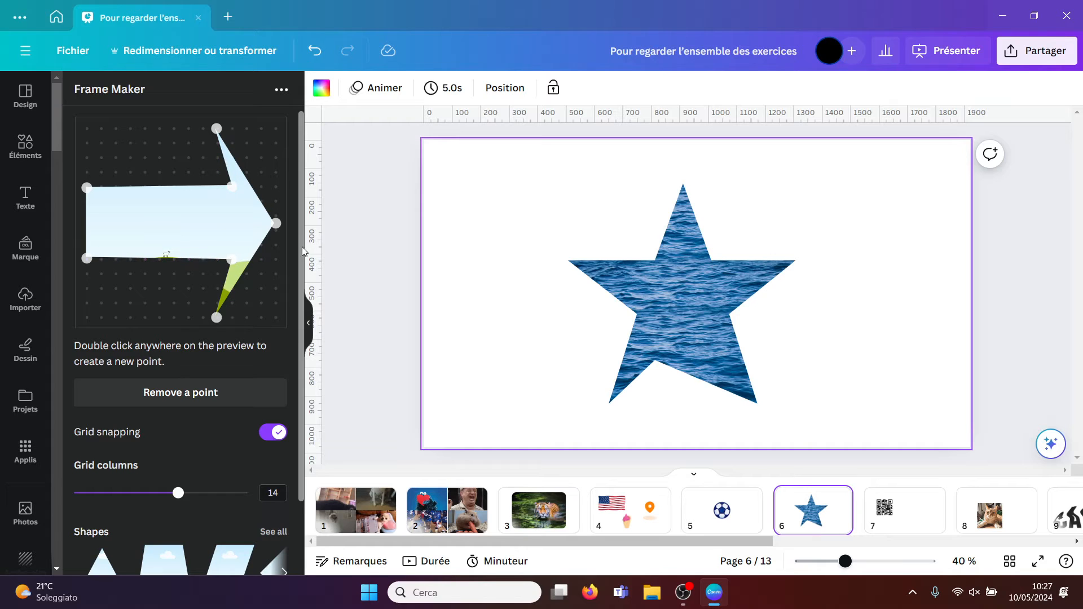
Add the customized arrow frame to page 6 and delete the star frame
{"action": "left_click_drag", "start_coordinate": [302, 251], "coordinate": [310, 379]}
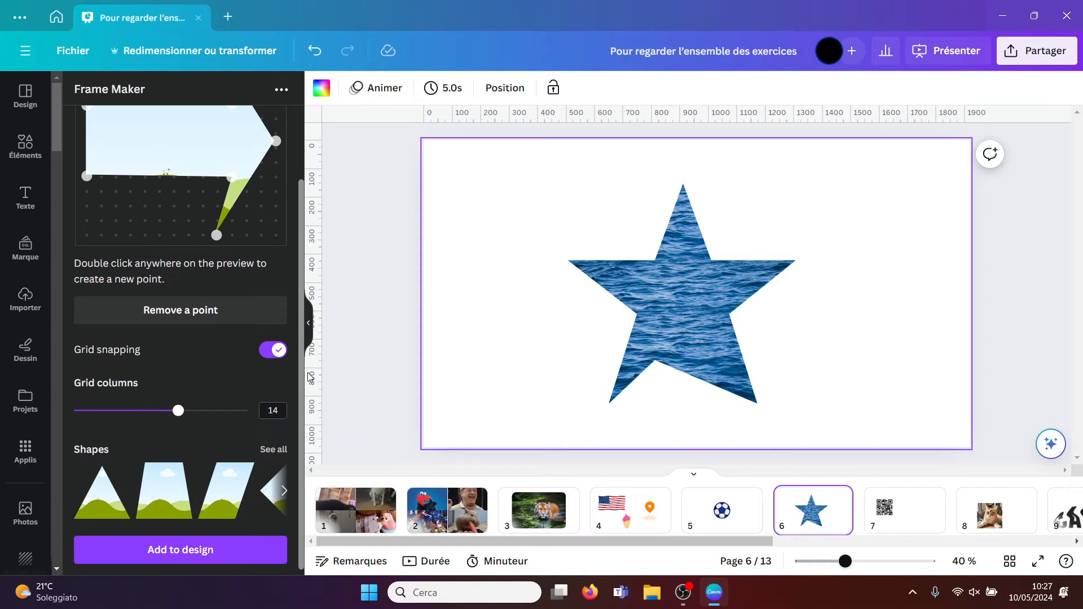
{"action": "left_click", "coordinate": [212, 553]}
{"action": "left_click", "coordinate": [616, 389]}
{"action": "key", "text": "Delete"}
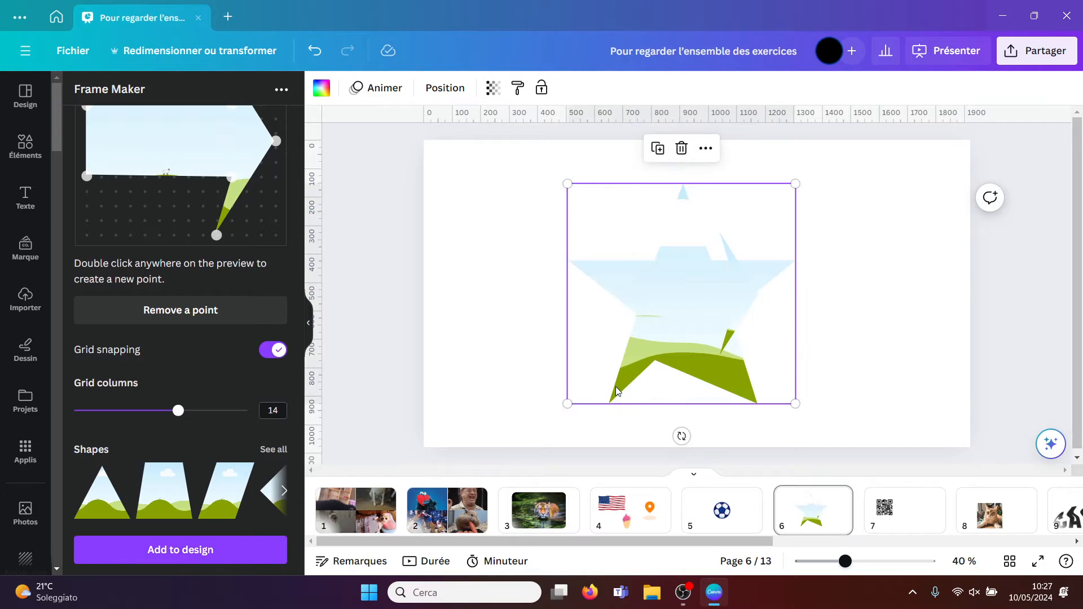
{"action": "key", "text": "Delete"}
Enlarge the arrow frame to nearly double its size and move it near the middle of page 6
{"action": "left_click", "coordinate": [695, 294]}
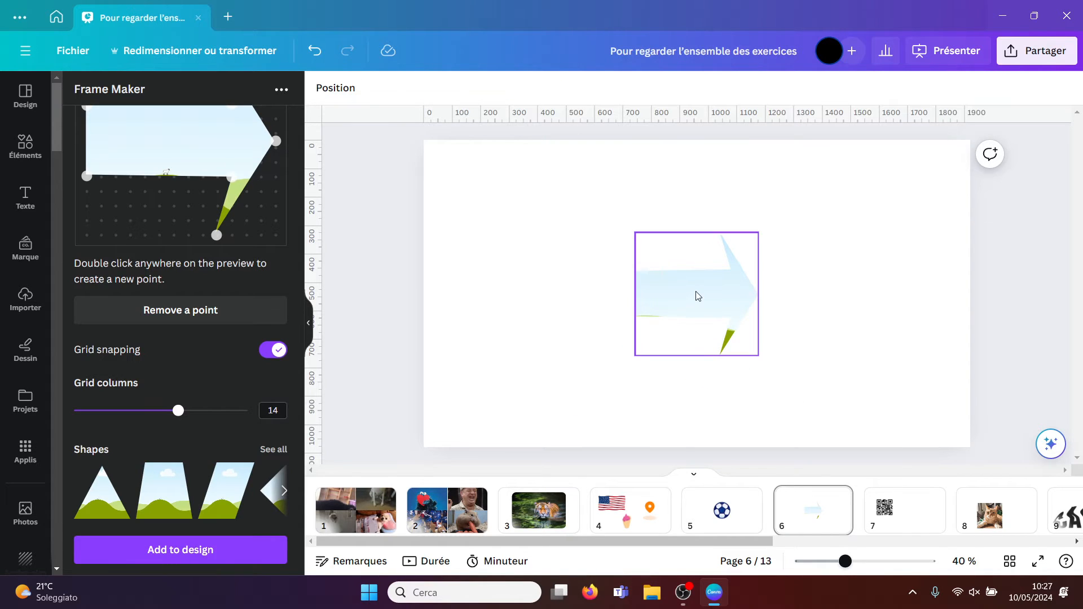
{"action": "left_click_drag", "start_coordinate": [636, 356], "coordinate": [503, 445]}
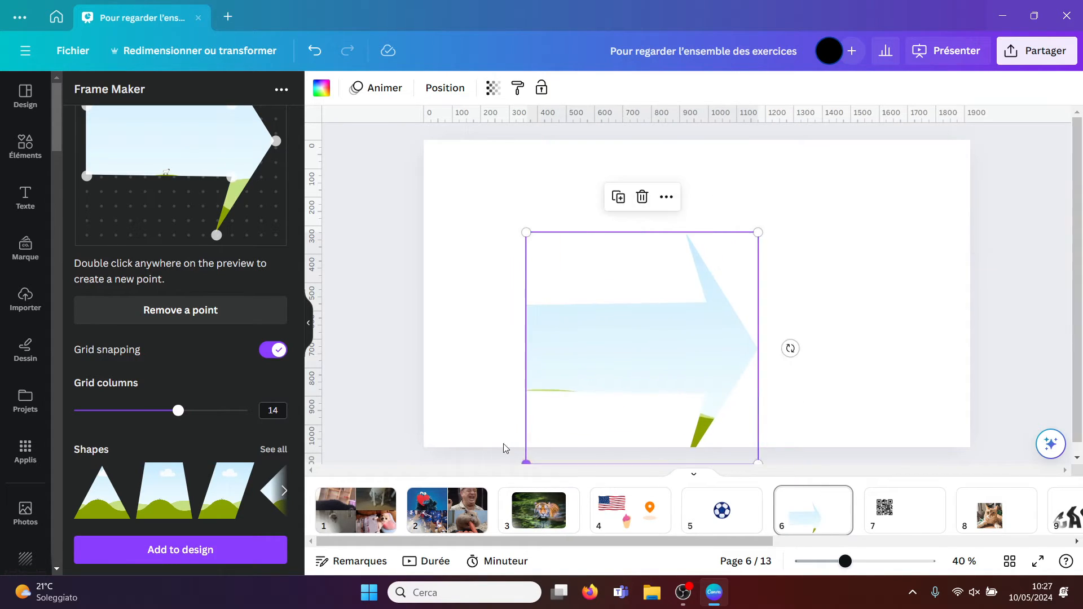
{"action": "left_click_drag", "start_coordinate": [670, 346], "coordinate": [716, 291]}
{"action": "left_click", "coordinate": [909, 287]}
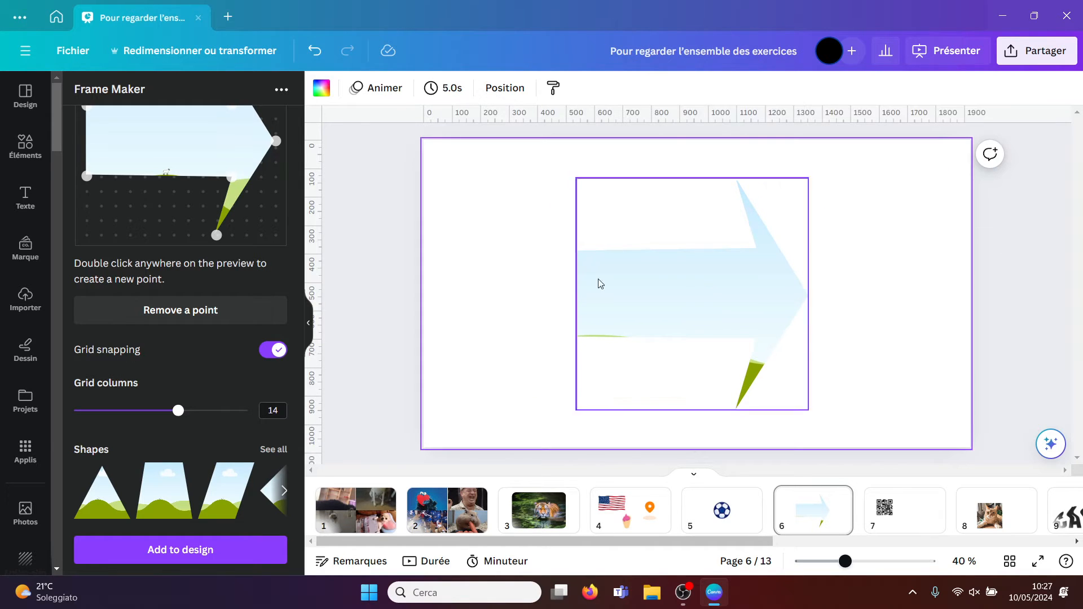
Search the apps for "pexels", open Pexels and fill the arrow frame with the waterfall photo
{"action": "left_click", "coordinate": [25, 450]}
{"action": "left_click", "coordinate": [130, 97]}
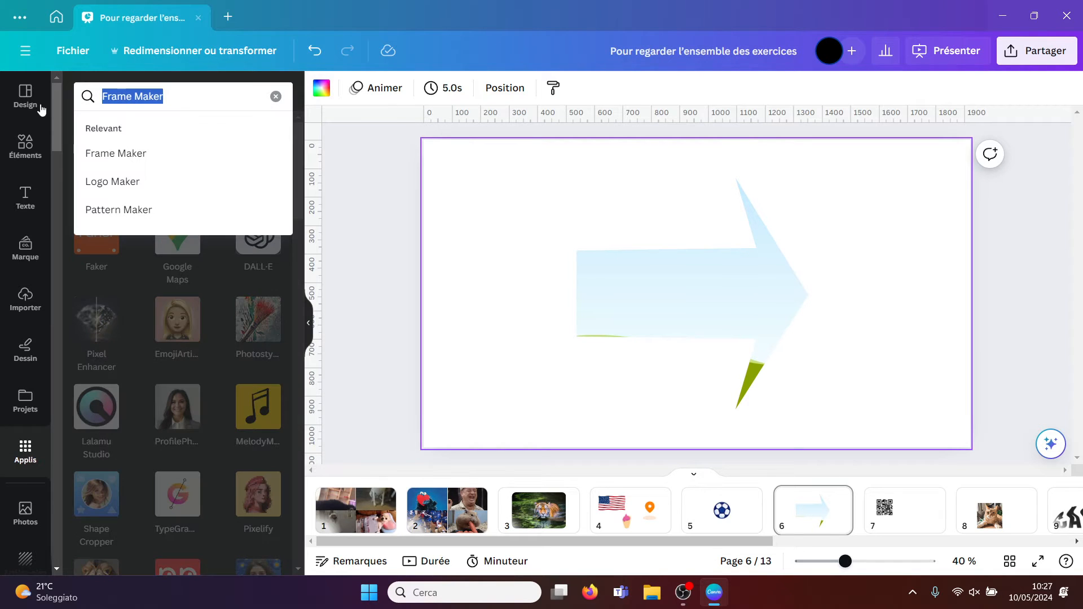
{"action": "type", "text": "pexel"}
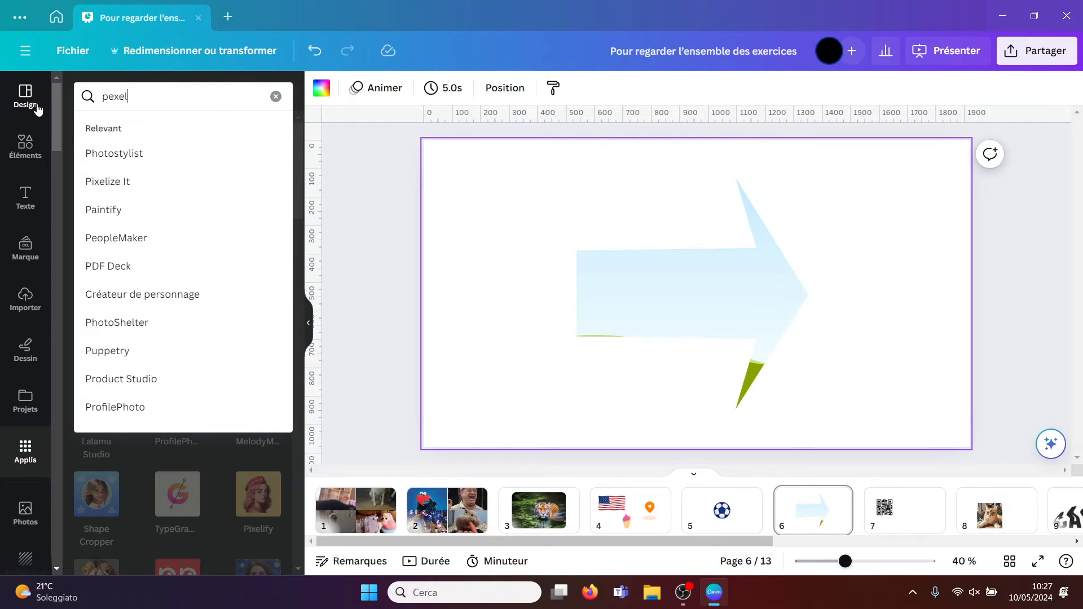
{"action": "type", "text": "s"}
{"action": "key", "text": "Return"}
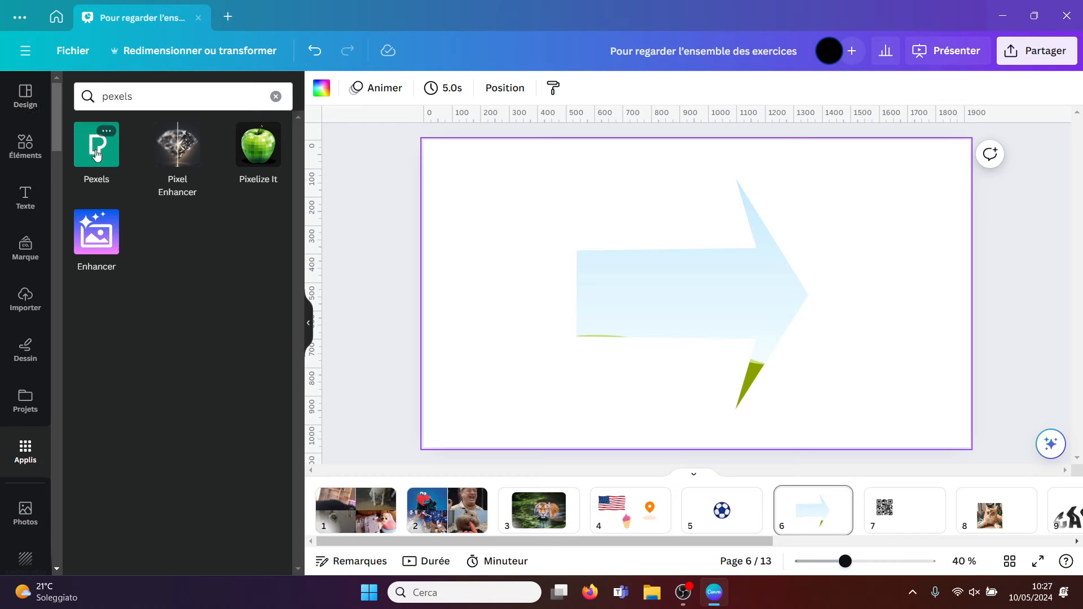
{"action": "left_click", "coordinate": [96, 152]}
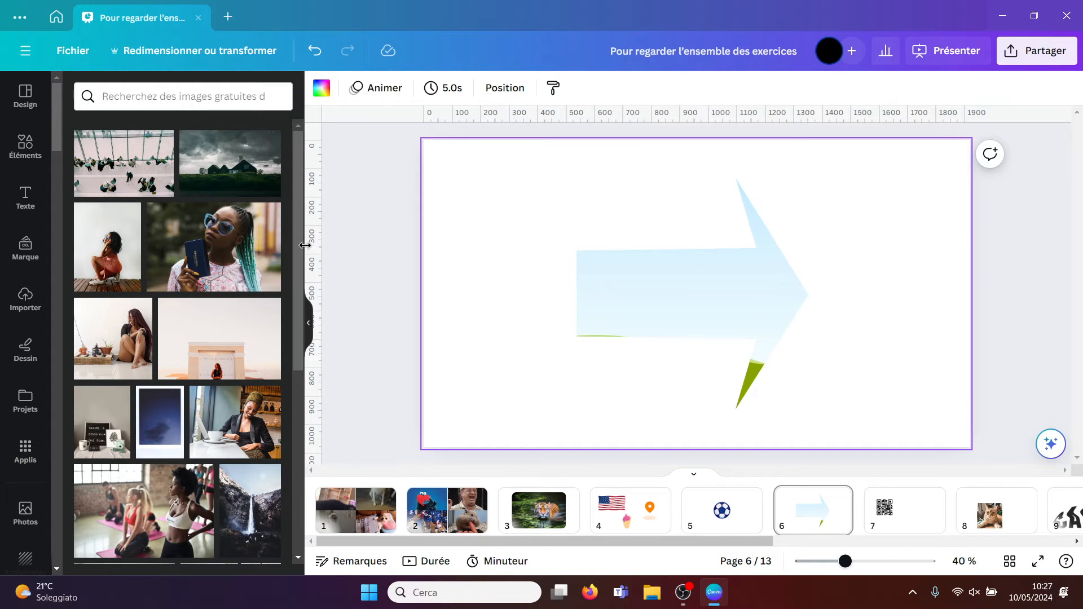
{"action": "left_click_drag", "start_coordinate": [239, 519], "coordinate": [641, 283]}
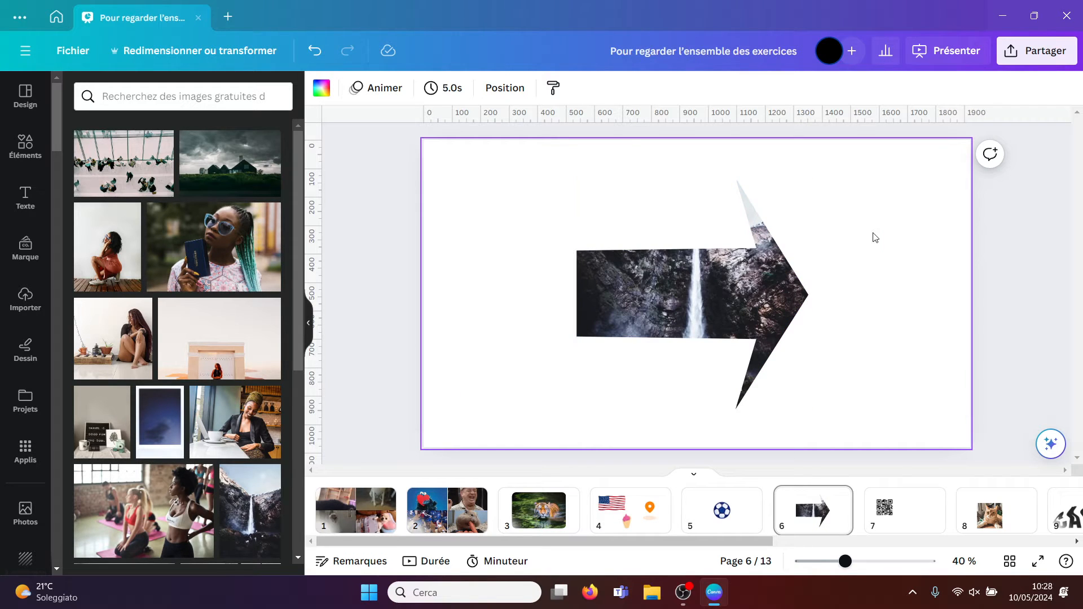
Go to page 7 with the QR code, search the apps for "qr code" and open the Code QR app
{"action": "left_click", "coordinate": [890, 520]}
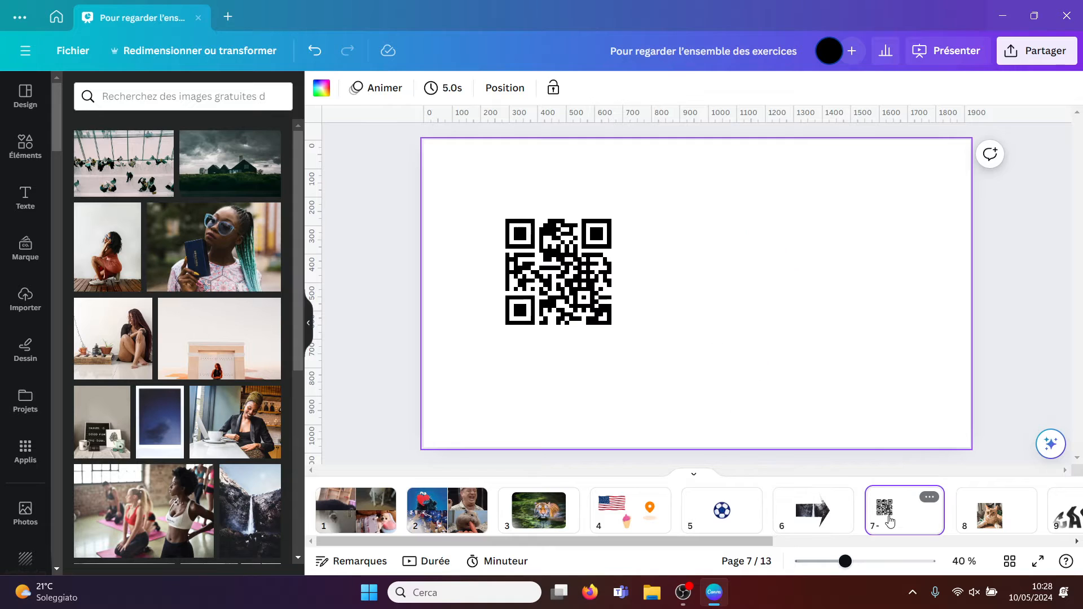
{"action": "left_click", "coordinate": [627, 356]}
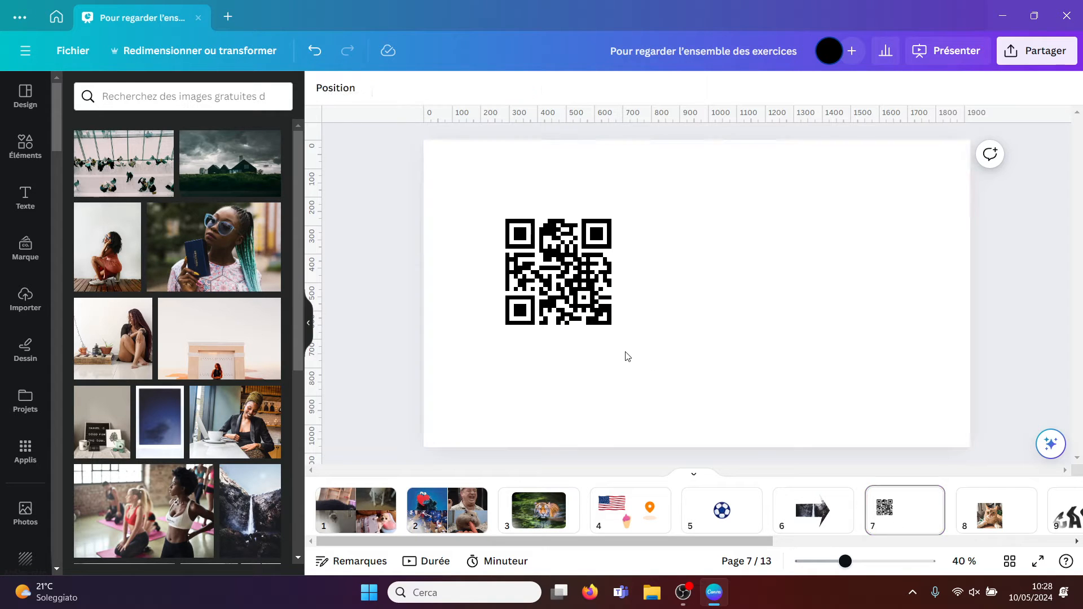
{"action": "left_click", "coordinate": [35, 452]}
{"action": "left_click", "coordinate": [90, 96]}
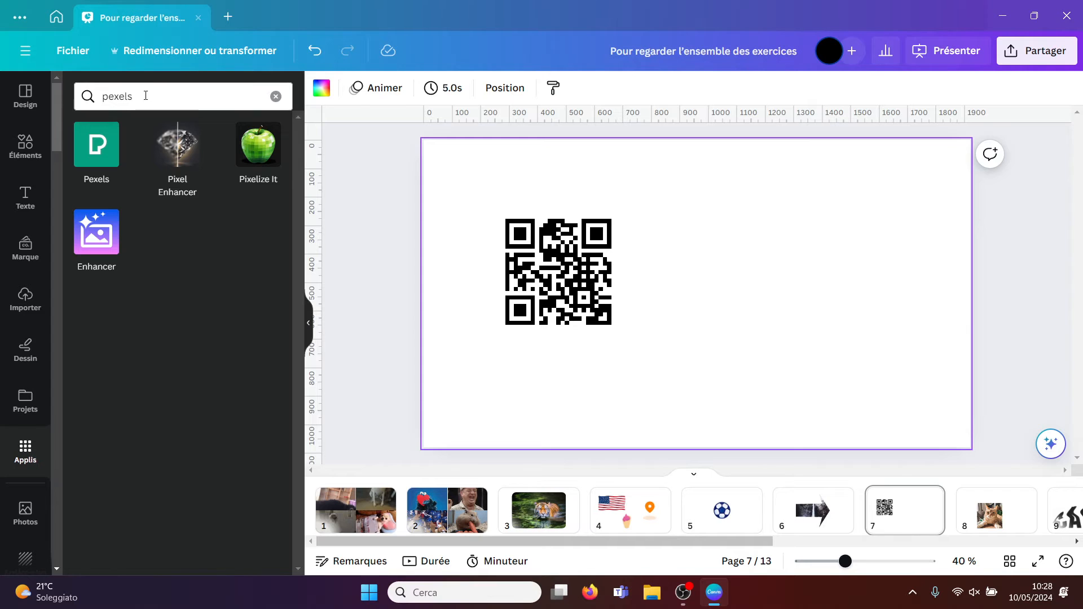
{"action": "type", "text": "qr"}
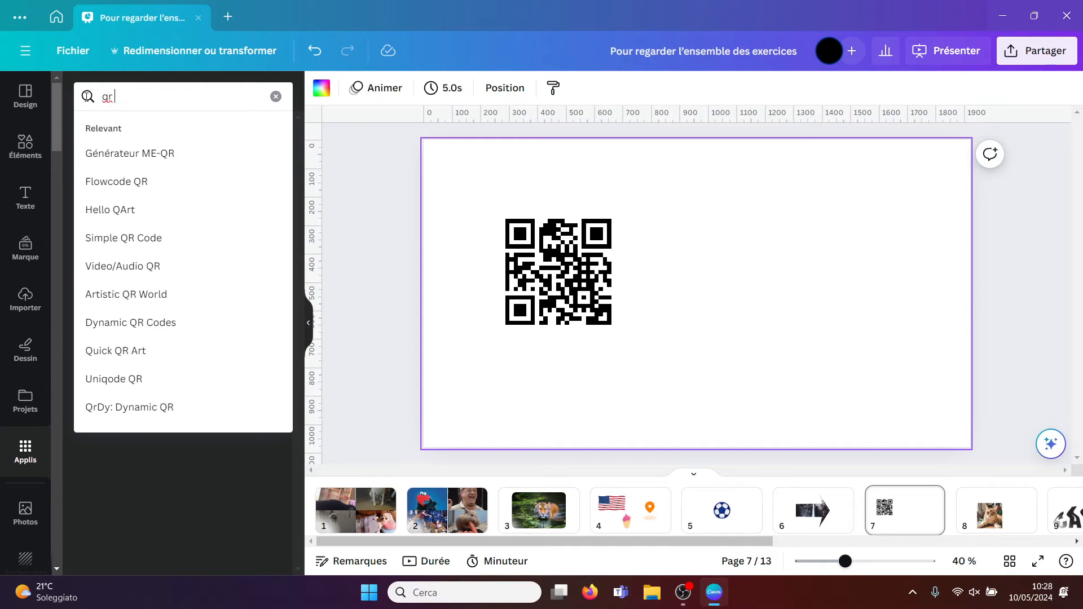
{"action": "type", "text": " code"}
{"action": "key", "text": "Return"}
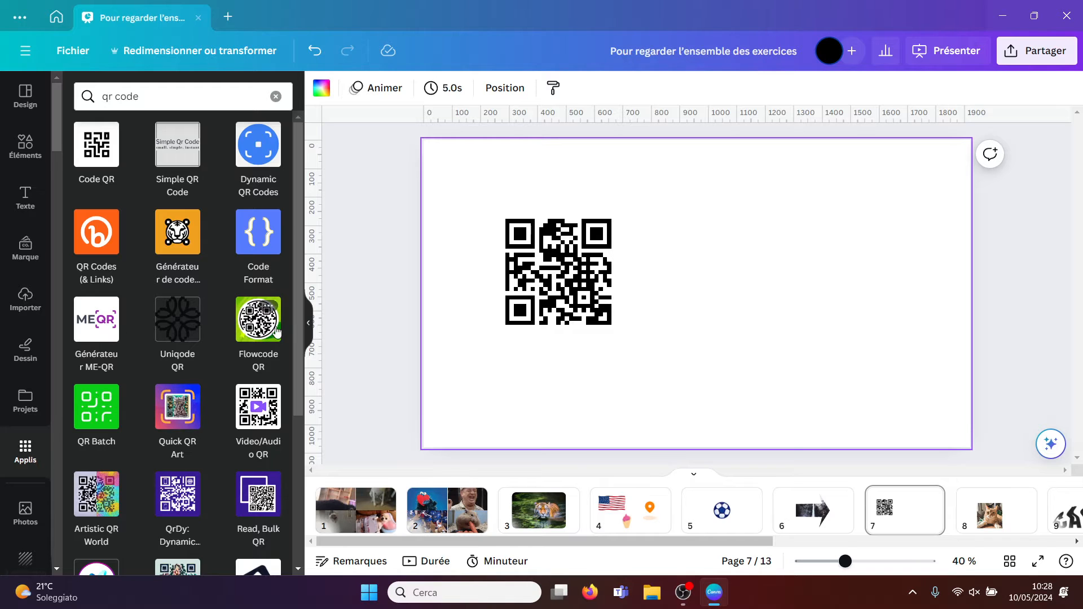
{"action": "scroll", "coordinate": [295, 381], "scroll_direction": "down", "scroll_amount": 2}
{"action": "left_click_drag", "start_coordinate": [296, 382], "coordinate": [307, 154]}
{"action": "left_click", "coordinate": [89, 158]}
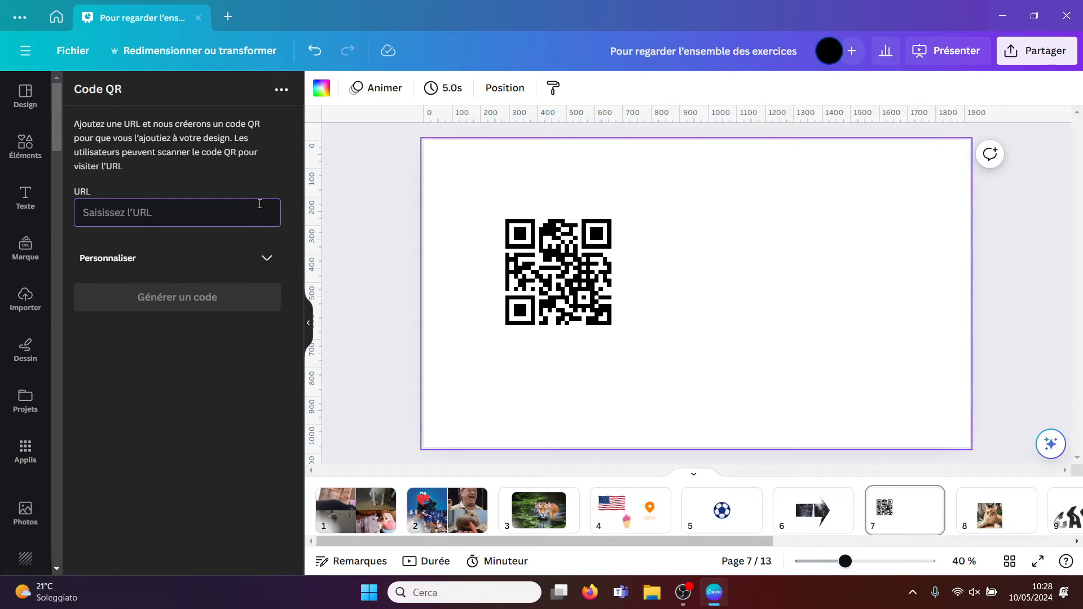
Generate a QR code from the copied Unsplash photo URL and put it in place of the old code on page 7
{"action": "key", "text": "ctrl+v"}
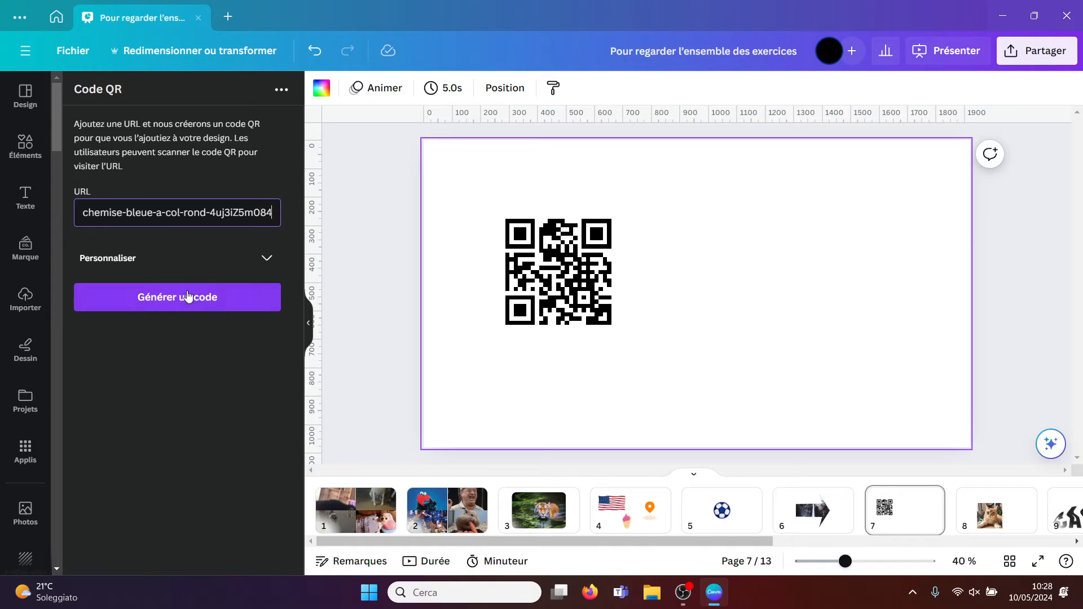
{"action": "left_click", "coordinate": [180, 303]}
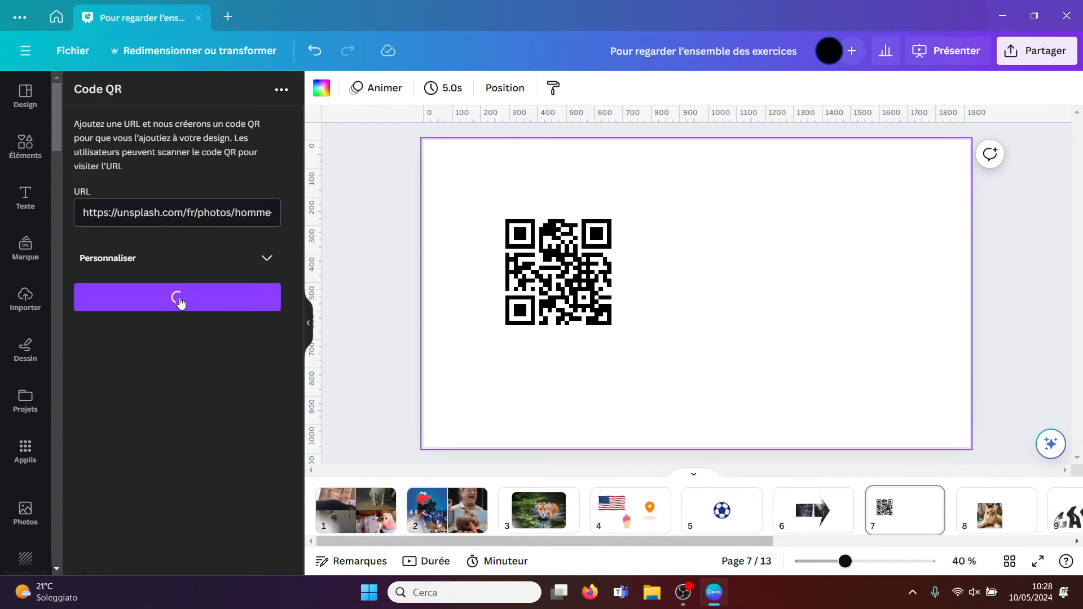
{"action": "left_click", "coordinate": [572, 263]}
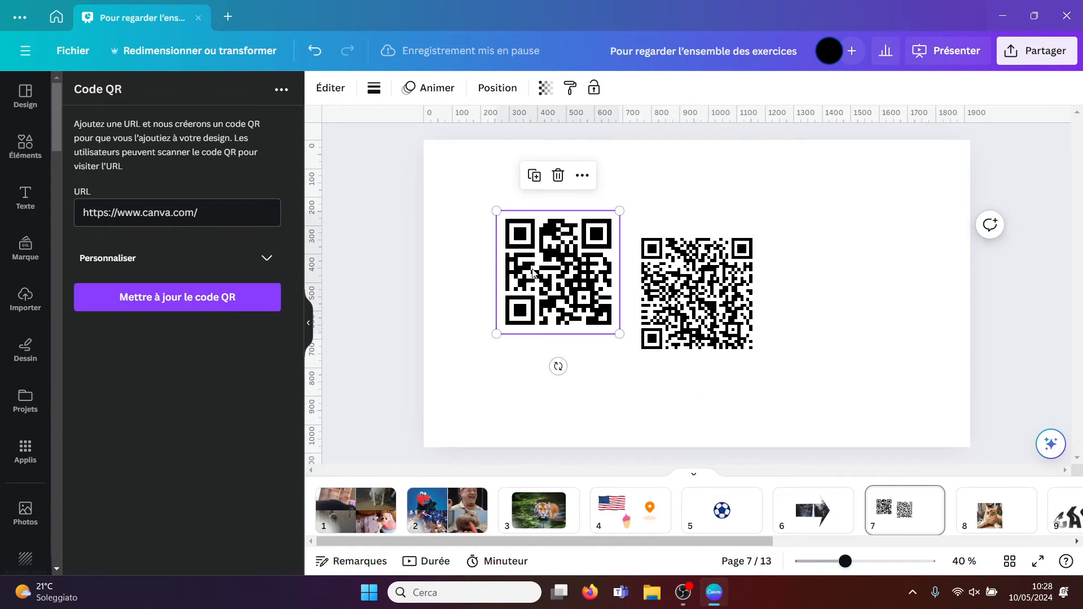
{"action": "key", "text": "Delete"}
{"action": "left_click", "coordinate": [684, 279]}
{"action": "left_click_drag", "start_coordinate": [684, 280], "coordinate": [571, 244]}
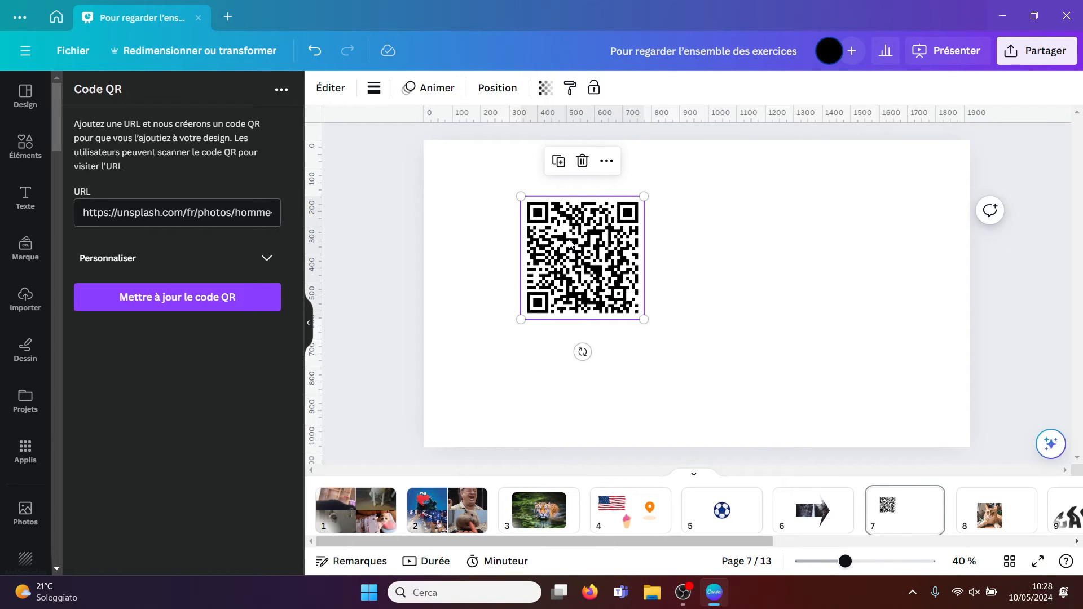
Review the QR code's customization options for background colour, foreground colour and margin, and collapse the app panel
{"action": "left_click", "coordinate": [265, 259]}
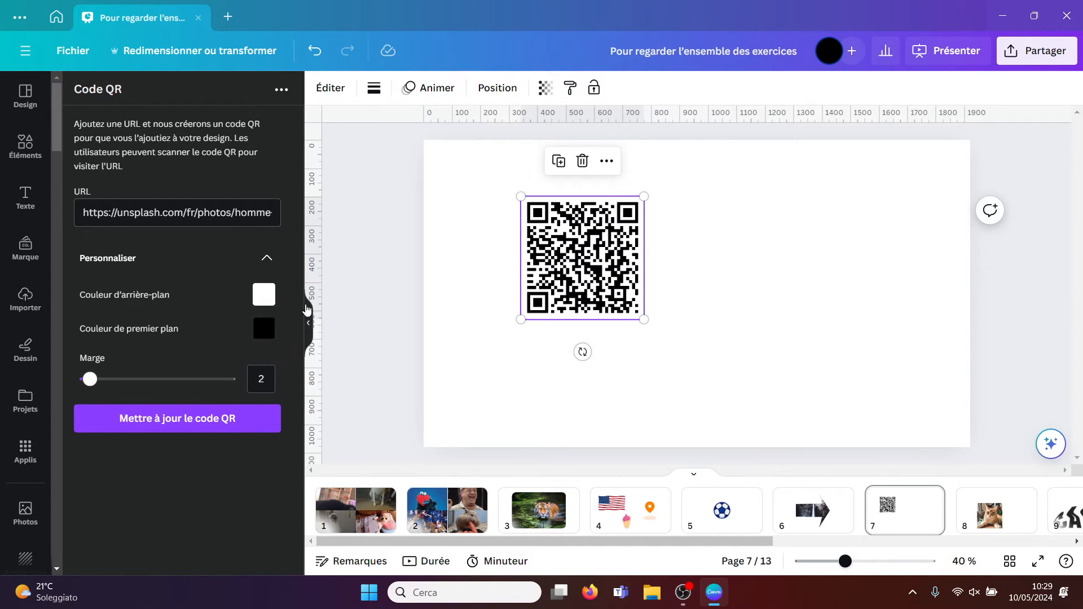
{"action": "left_click", "coordinate": [310, 324]}
{"action": "left_click", "coordinate": [602, 278]}
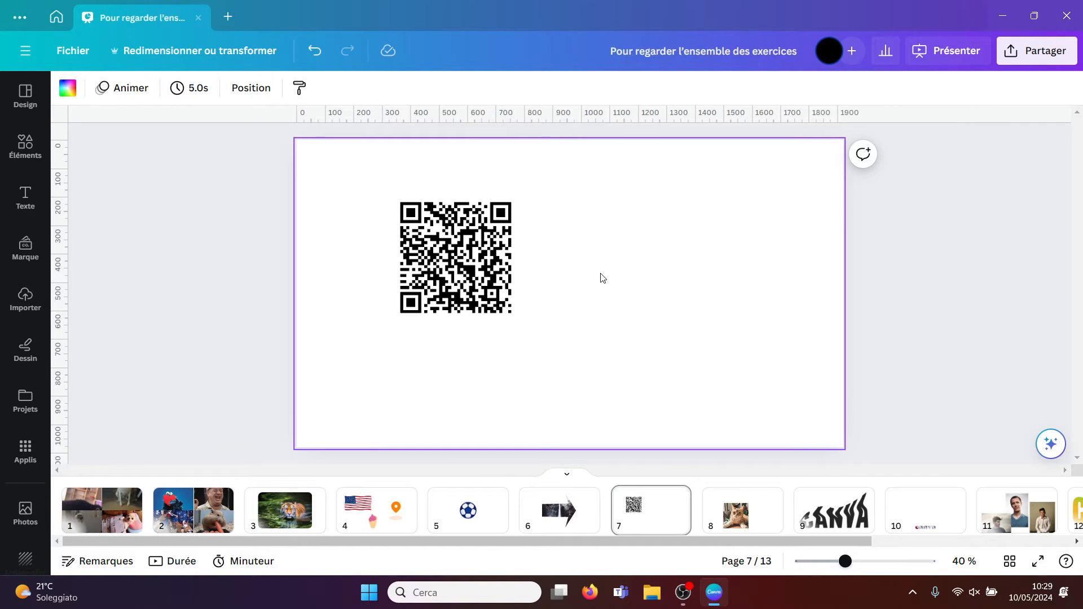
Go to page 8 with the cat photo, clear the app search and open the Média magique app
{"action": "left_click", "coordinate": [759, 512]}
{"action": "left_click", "coordinate": [907, 379]}
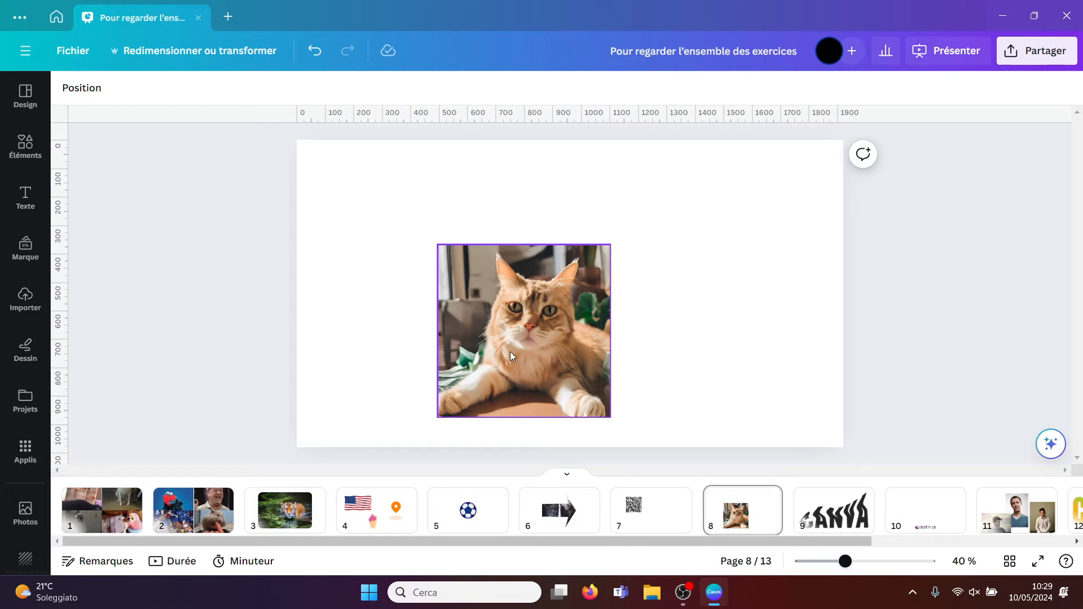
{"action": "left_click", "coordinate": [25, 451]}
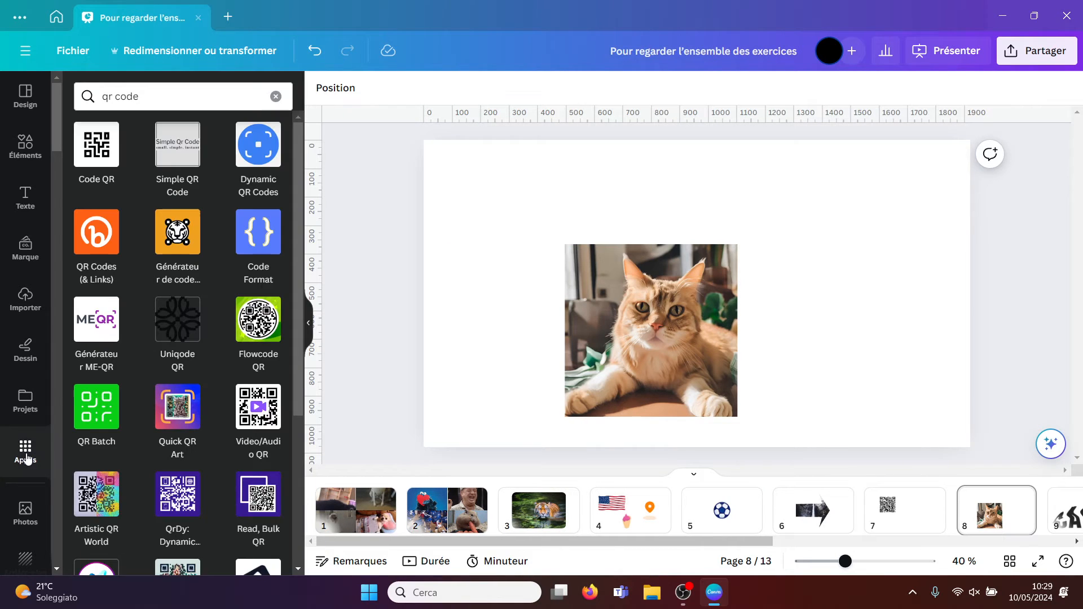
{"action": "left_click", "coordinate": [276, 97]}
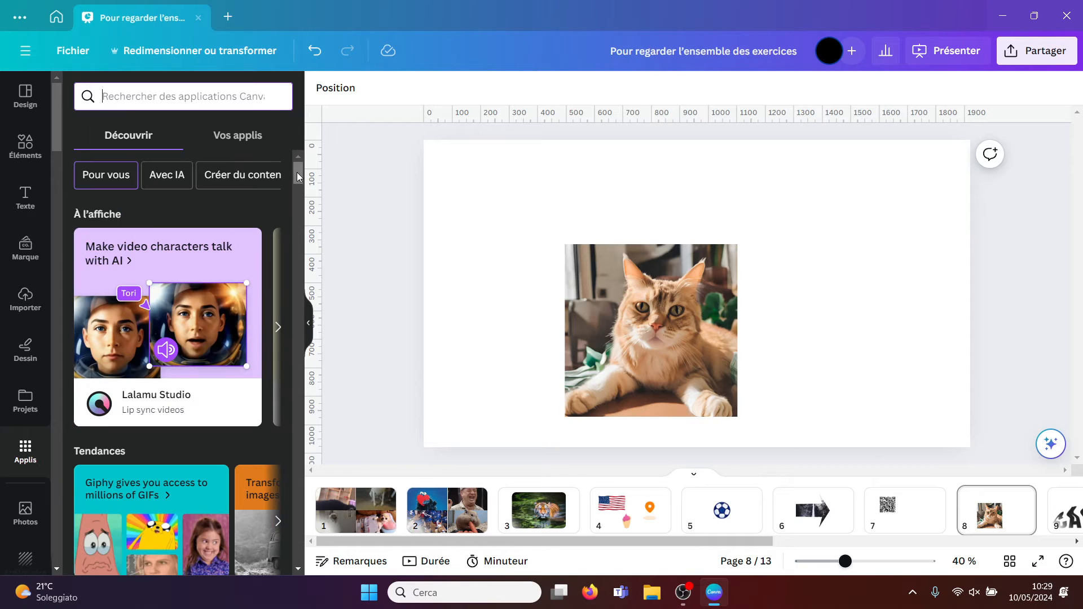
{"action": "left_click_drag", "start_coordinate": [298, 176], "coordinate": [298, 202]}
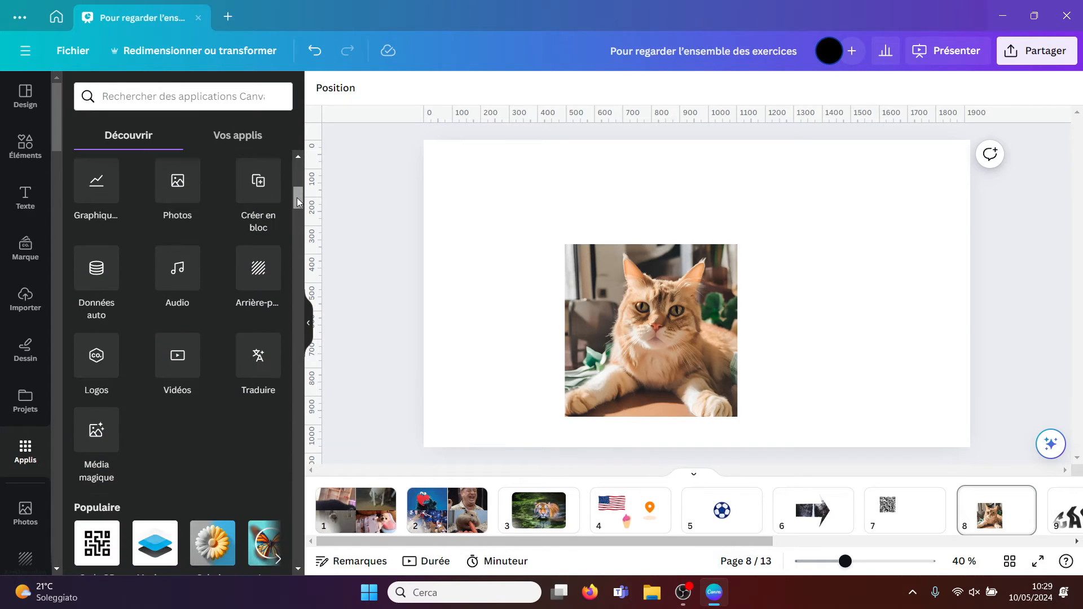
{"action": "left_click", "coordinate": [97, 435]}
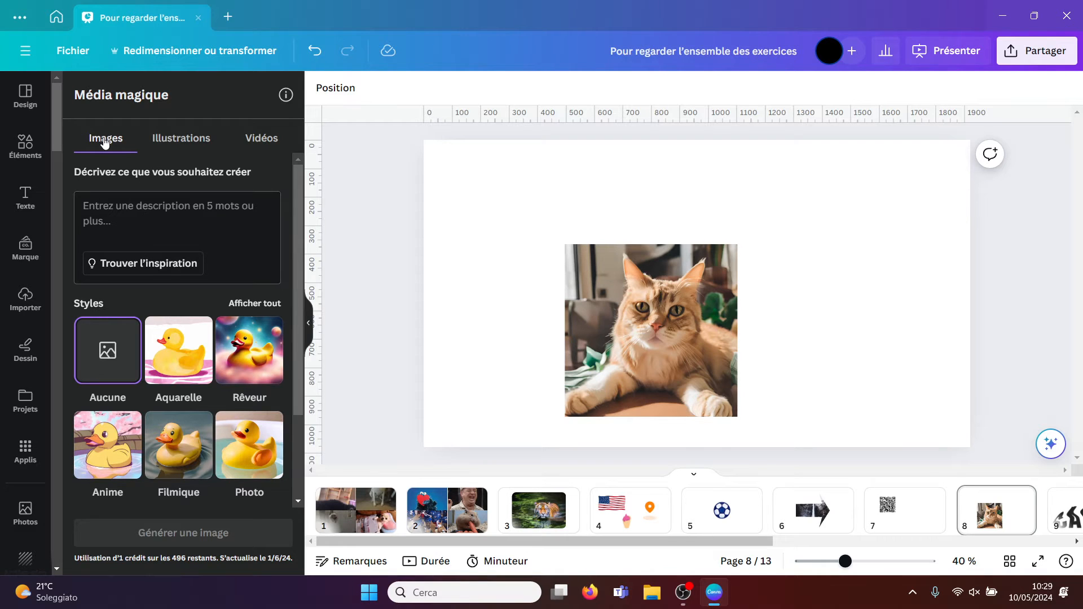
Look through the Illustrations and Vidéos modes of Média magique and return to Images
{"action": "left_click", "coordinate": [169, 145]}
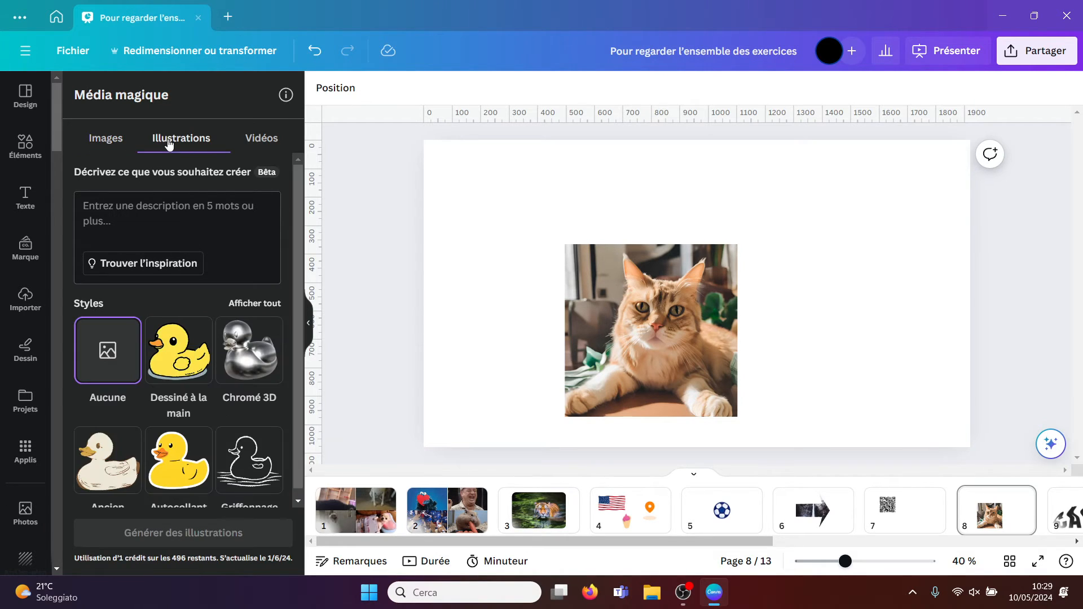
{"action": "left_click", "coordinate": [247, 141]}
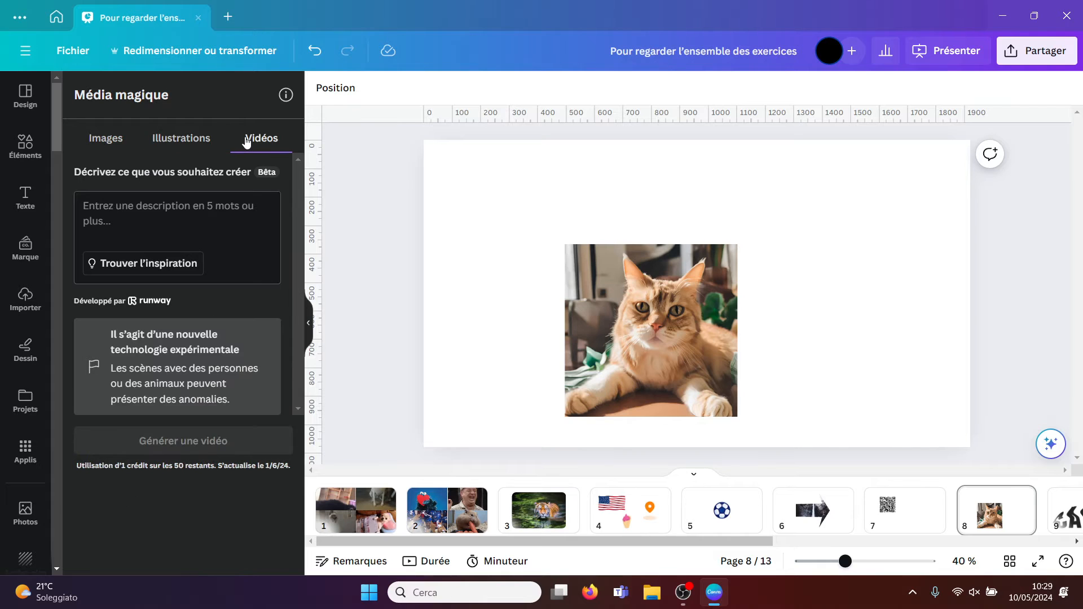
{"action": "left_click", "coordinate": [108, 146]}
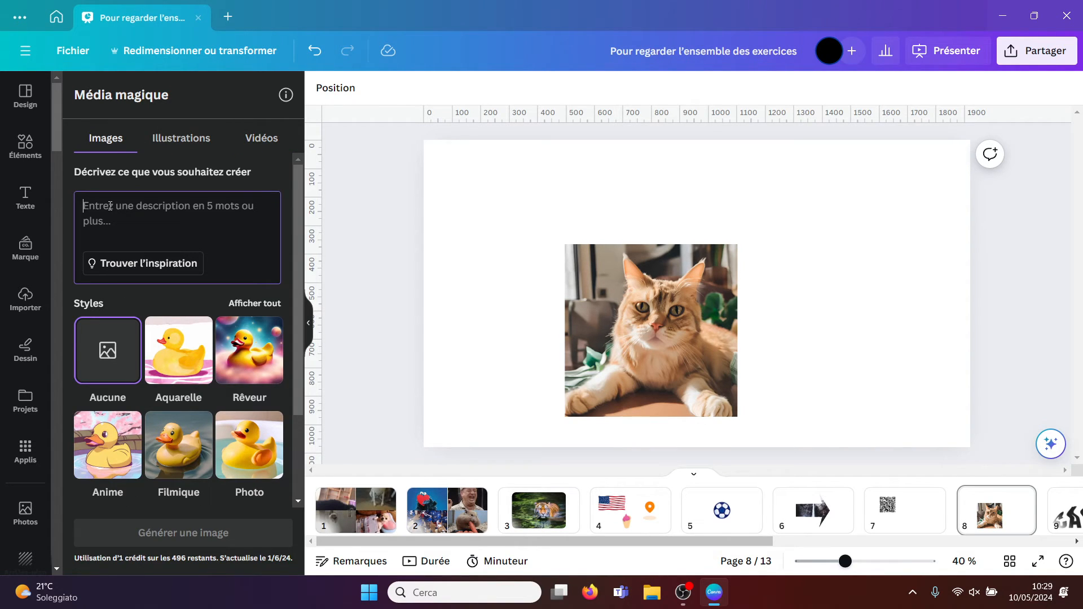
Describe the image as "un chien" and choose the Photo style from the full list of styles
{"action": "type", "text": "un ch"}
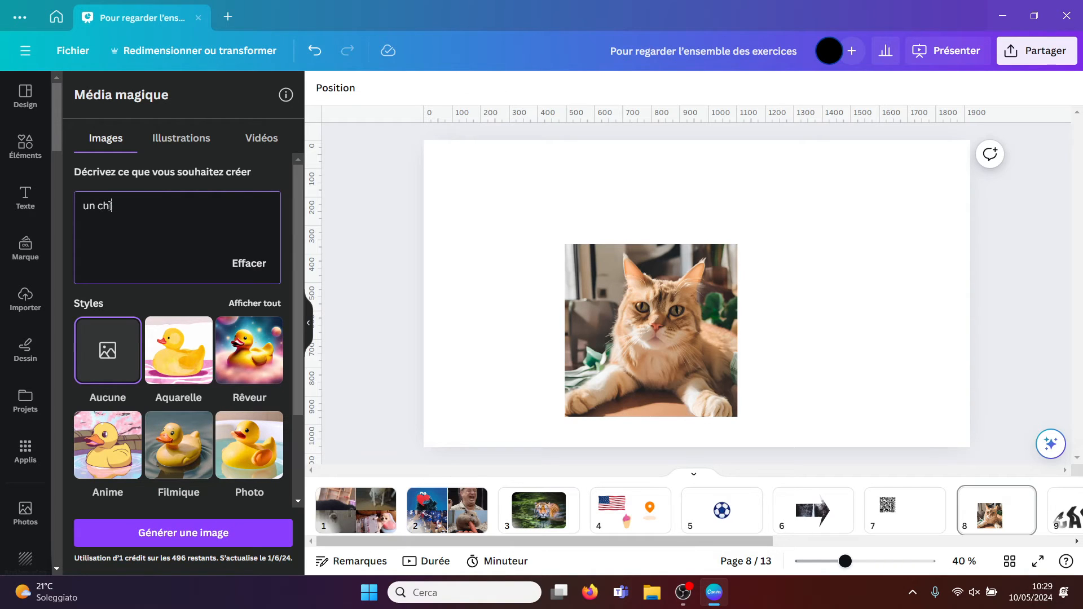
{"action": "type", "text": "ien"}
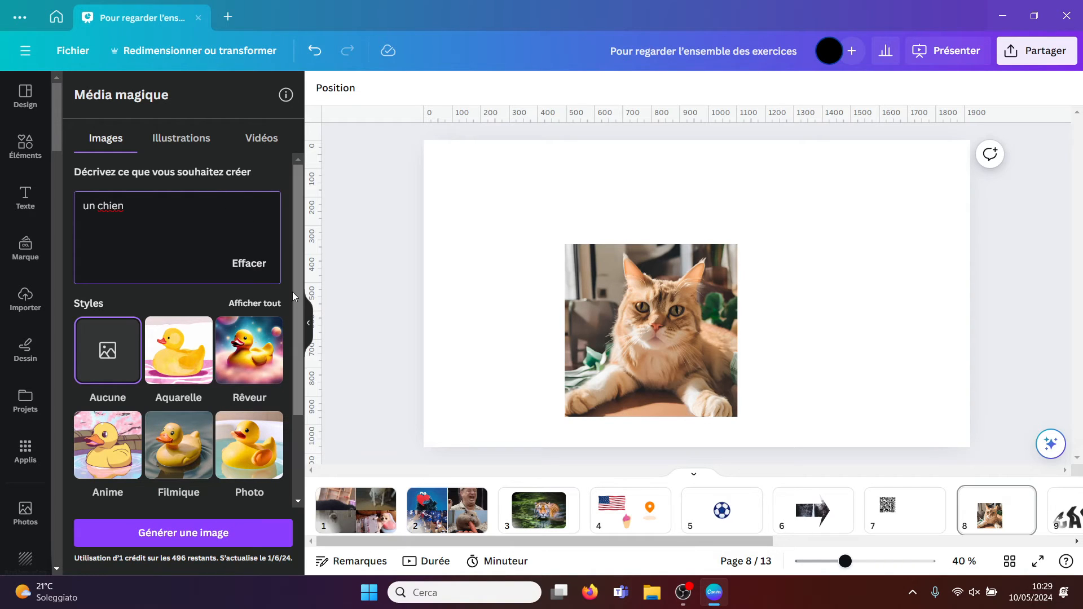
{"action": "scroll", "coordinate": [296, 367], "scroll_direction": "down", "scroll_amount": 2}
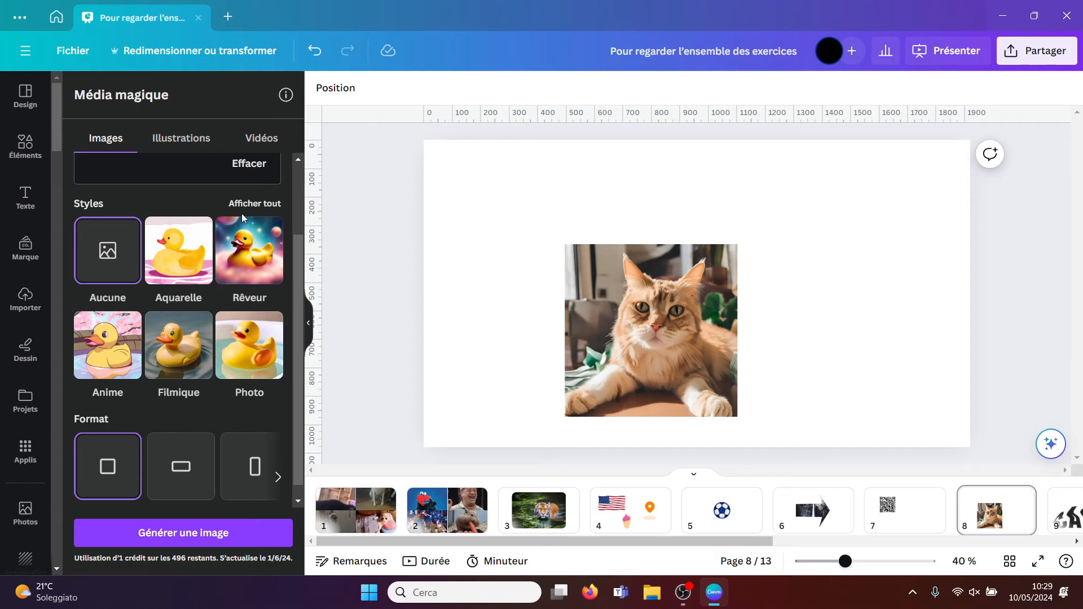
{"action": "left_click", "coordinate": [243, 204]}
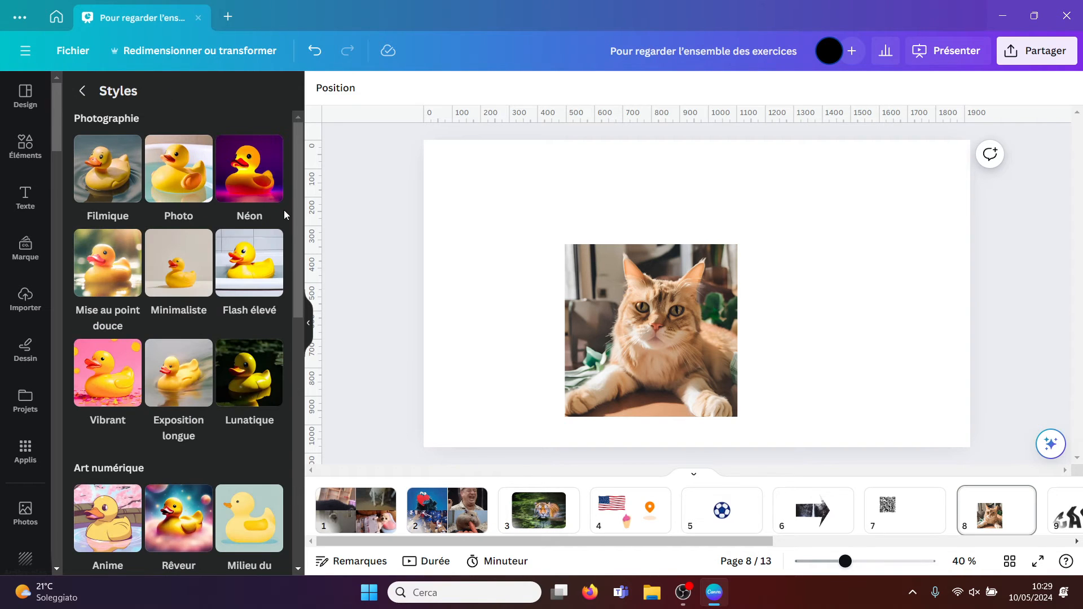
{"action": "left_click_drag", "start_coordinate": [299, 207], "coordinate": [301, 165]}
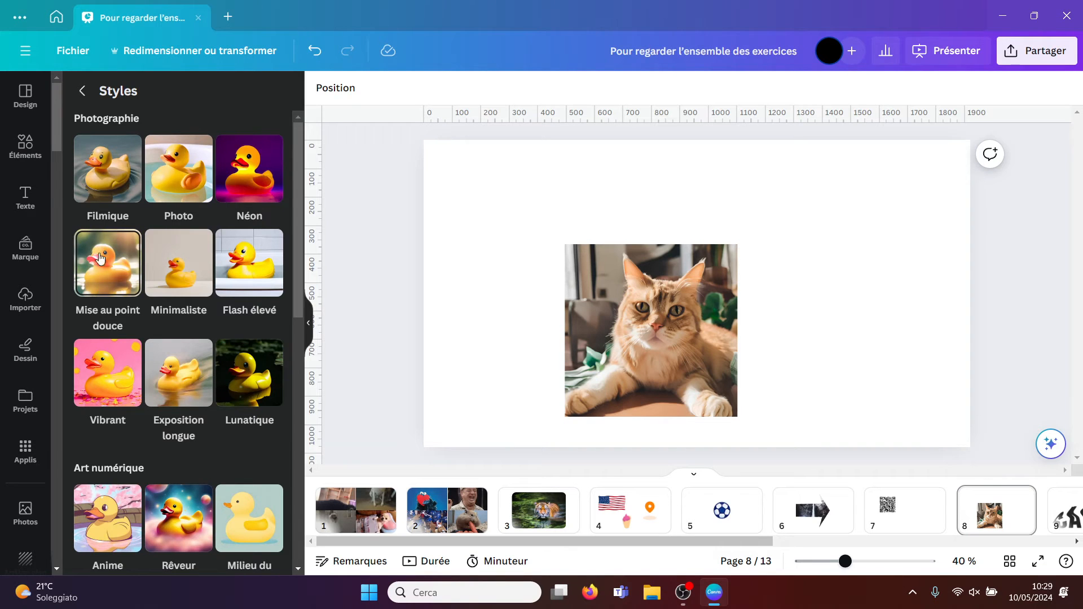
{"action": "left_click", "coordinate": [170, 177]}
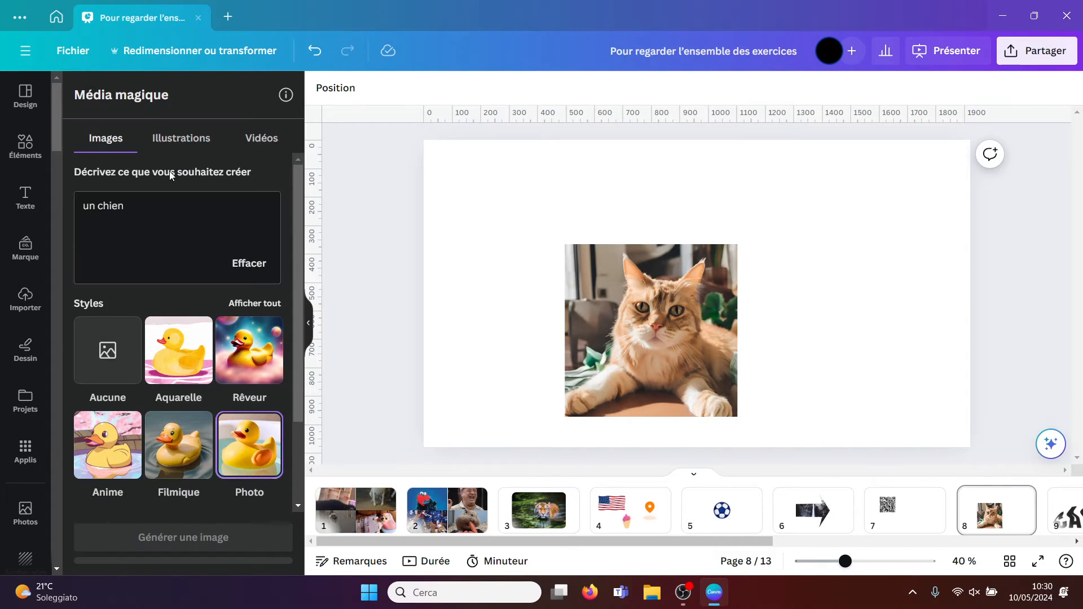
Generate the dog images and add the white dog and the close-up brown dog pictures to page 8
{"action": "scroll", "coordinate": [295, 237], "scroll_direction": "down", "scroll_amount": 1}
{"action": "left_click_drag", "start_coordinate": [296, 254], "coordinate": [299, 323]}
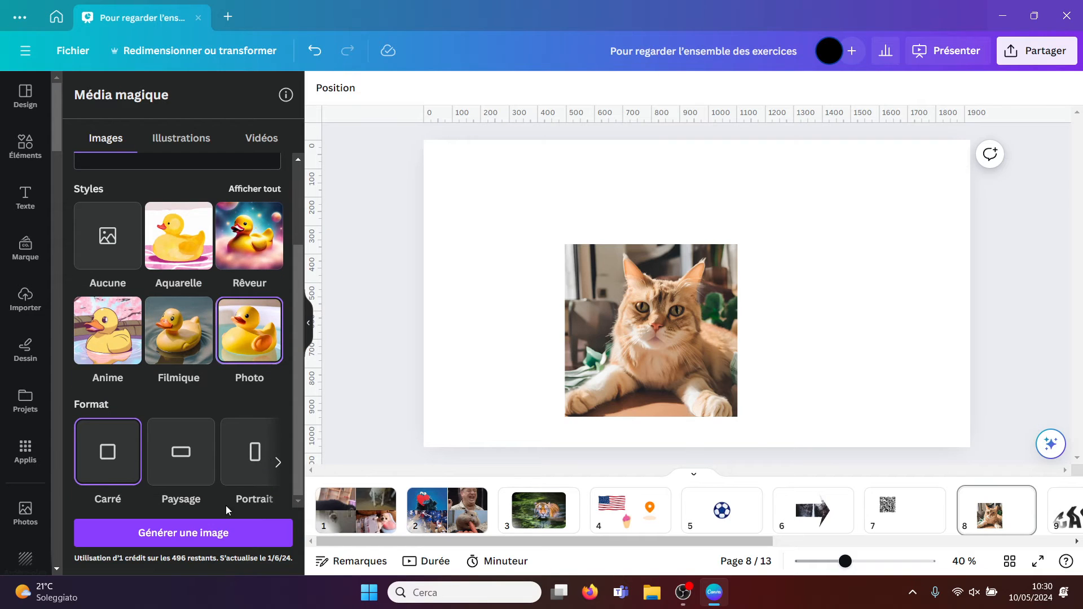
{"action": "left_click", "coordinate": [200, 541]}
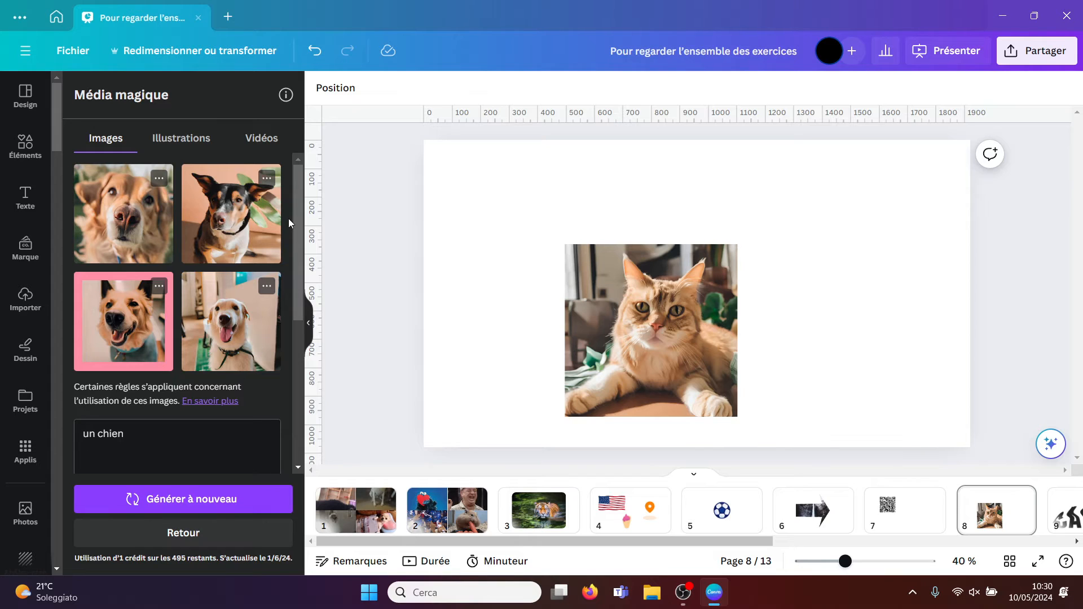
{"action": "left_click", "coordinate": [224, 328]}
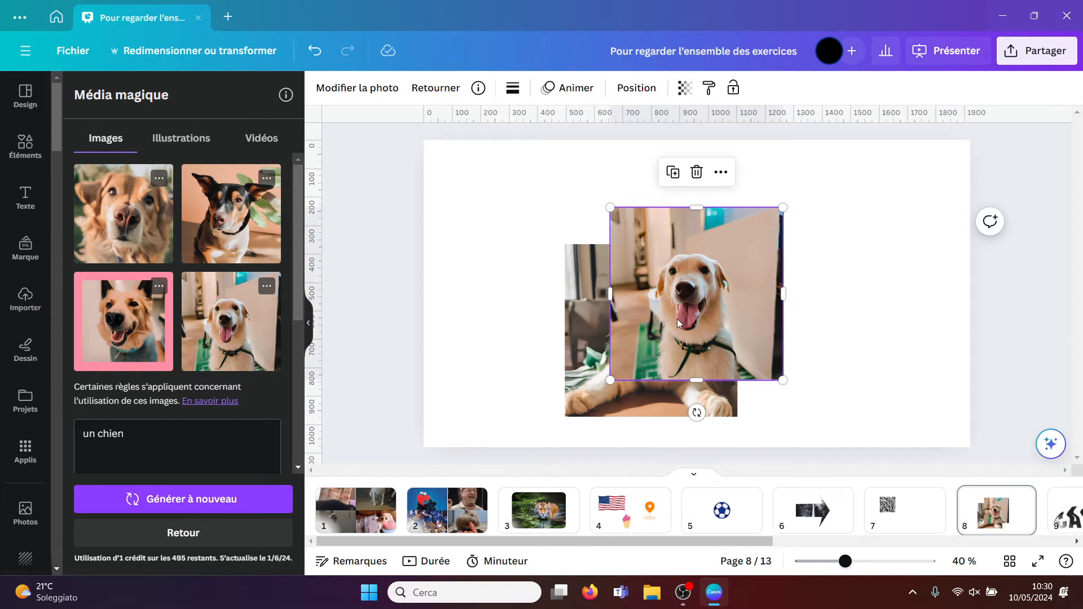
{"action": "left_click", "coordinate": [131, 235]}
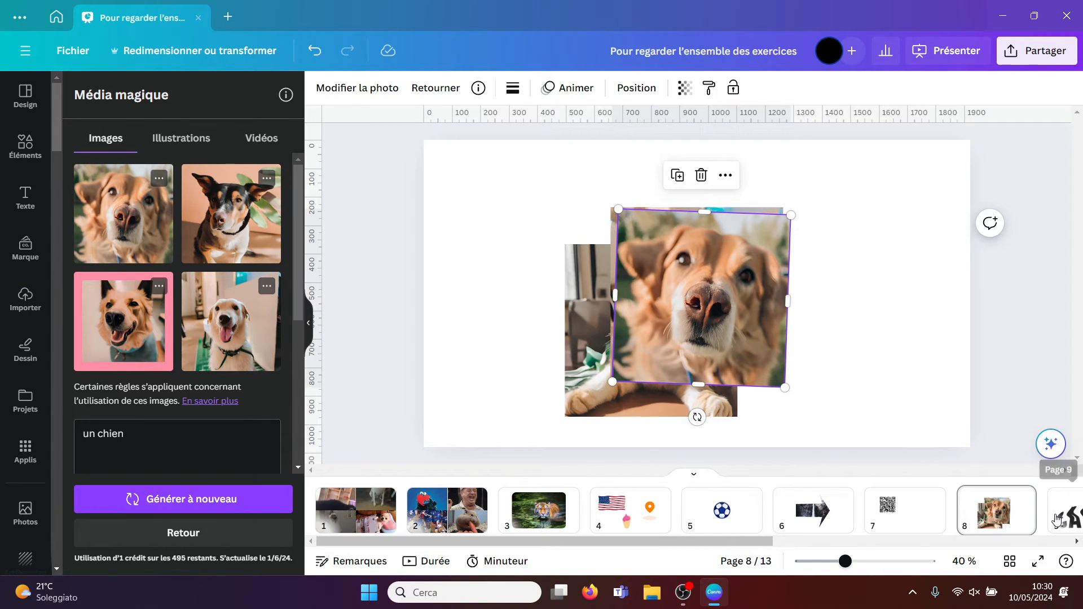
Go to page 9 with the distorted CANVA text and collapse the app panel
{"action": "left_click", "coordinate": [1057, 518]}
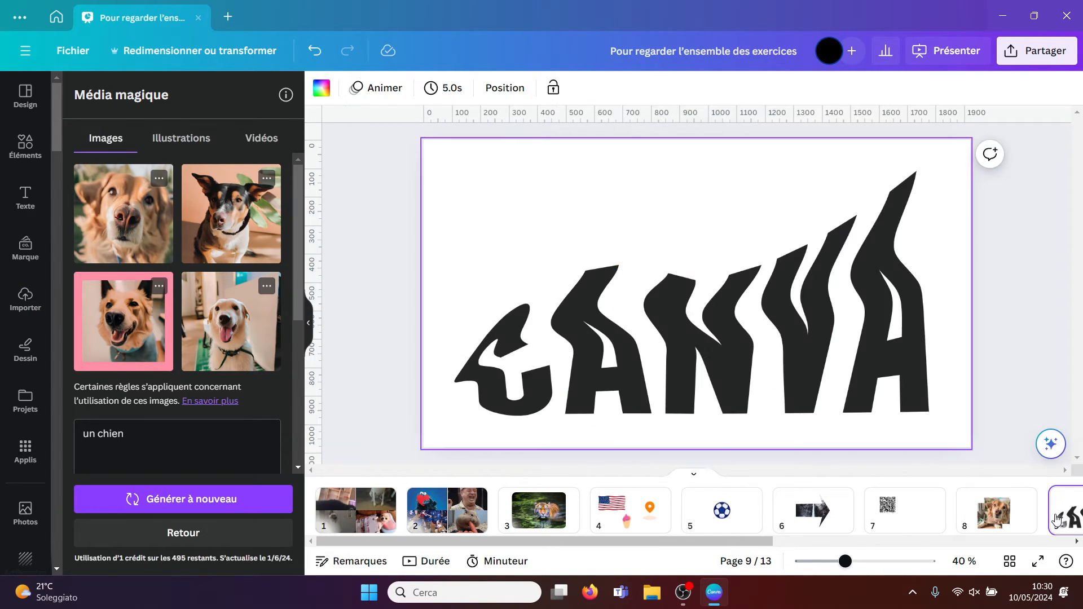
{"action": "left_click", "coordinate": [988, 328]}
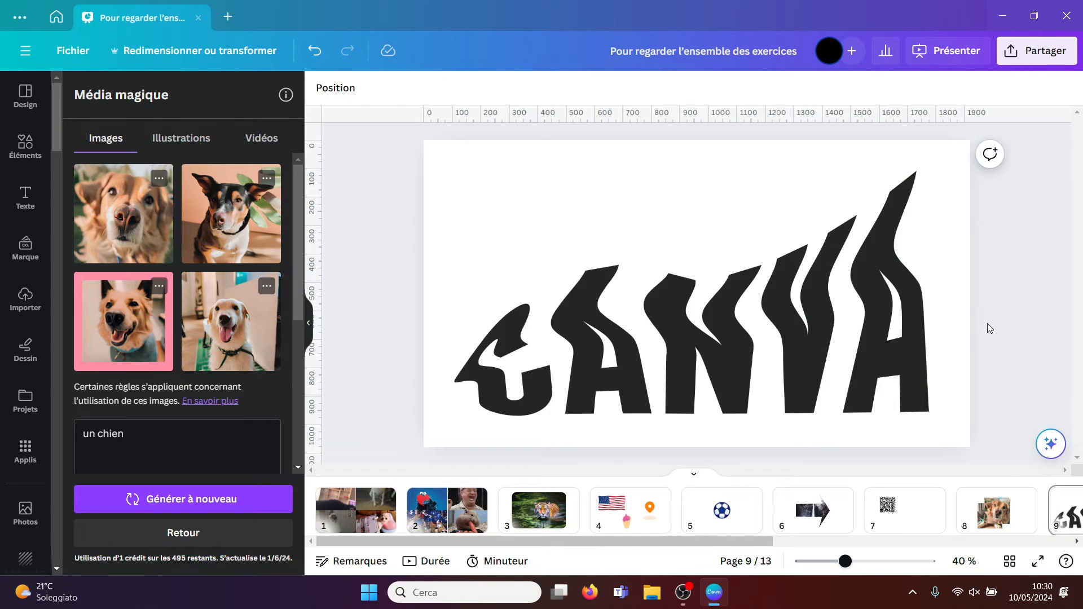
{"action": "left_click", "coordinate": [310, 321]}
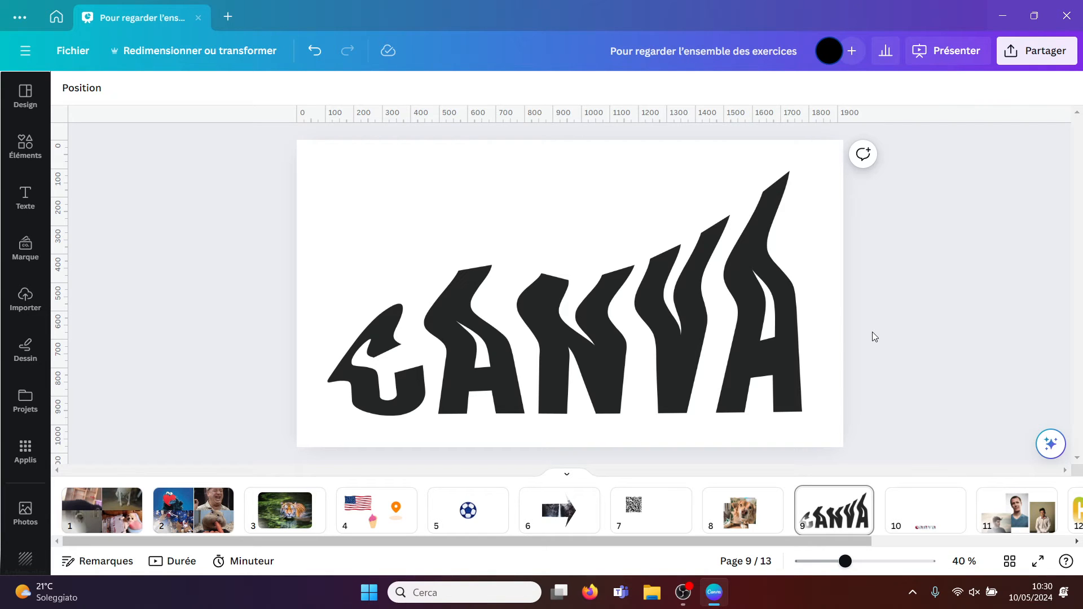
Search the Canva apps for "typecraft" and open the TypeCraft app
{"action": "left_click", "coordinate": [23, 461]}
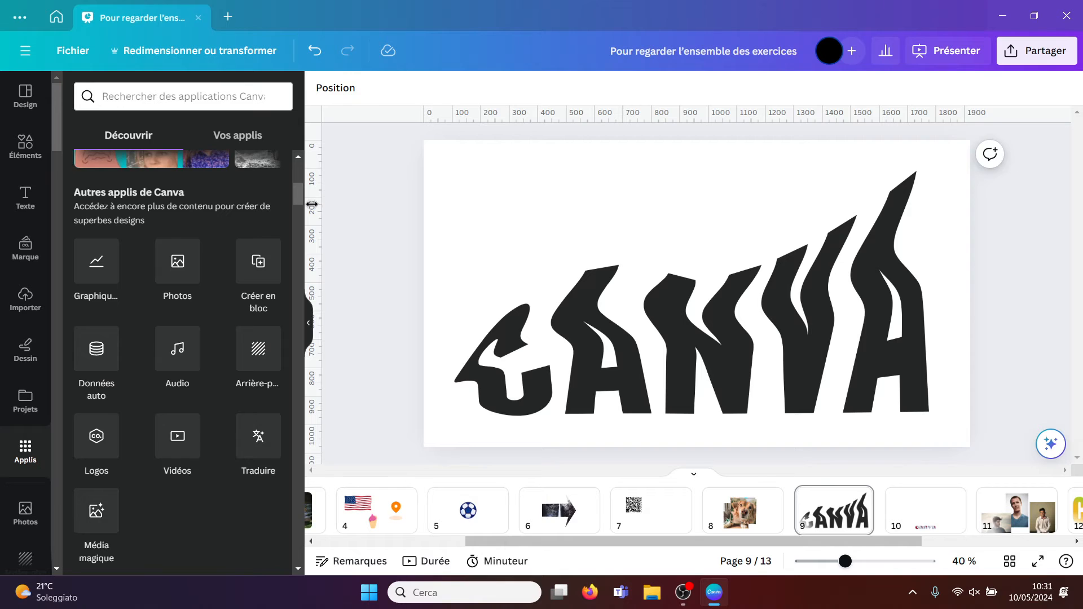
{"action": "scroll", "coordinate": [302, 198], "scroll_direction": "up", "scroll_amount": 5}
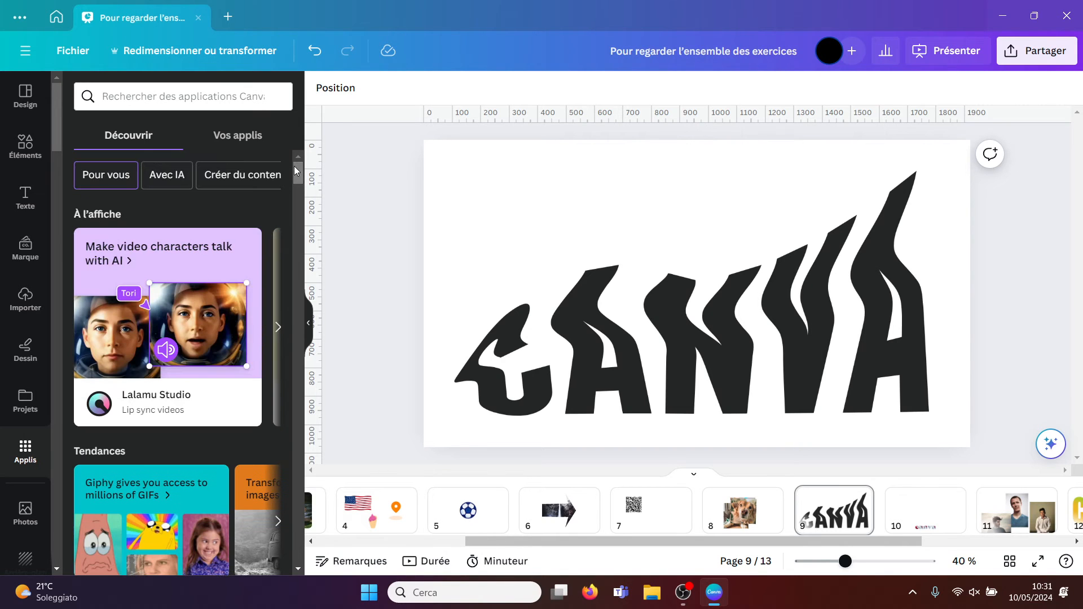
{"action": "left_click", "coordinate": [142, 94]}
{"action": "type", "text": "type"}
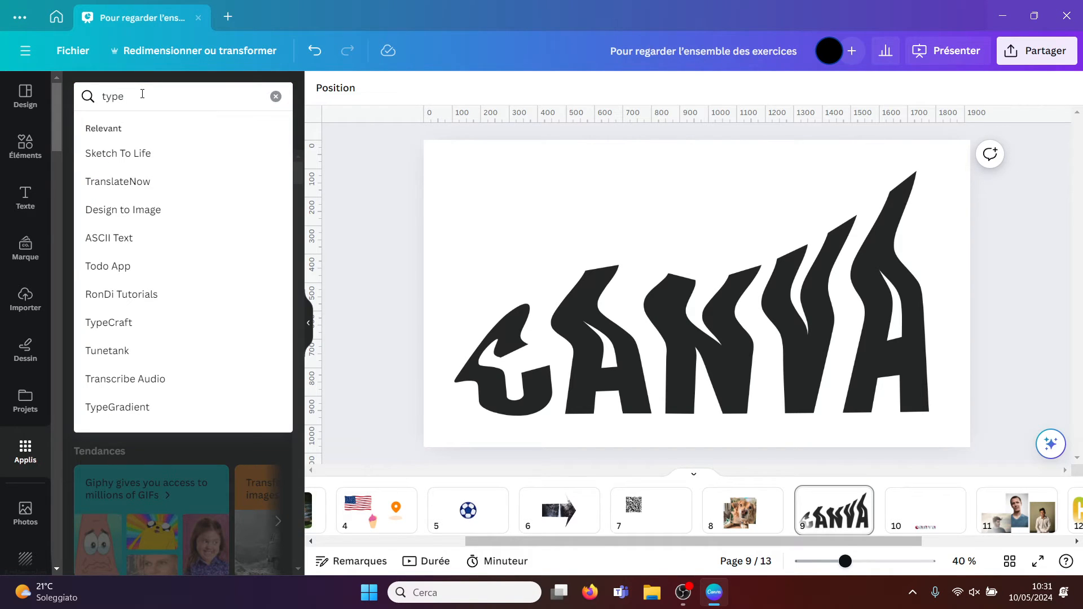
{"action": "type", "text": "craft"}
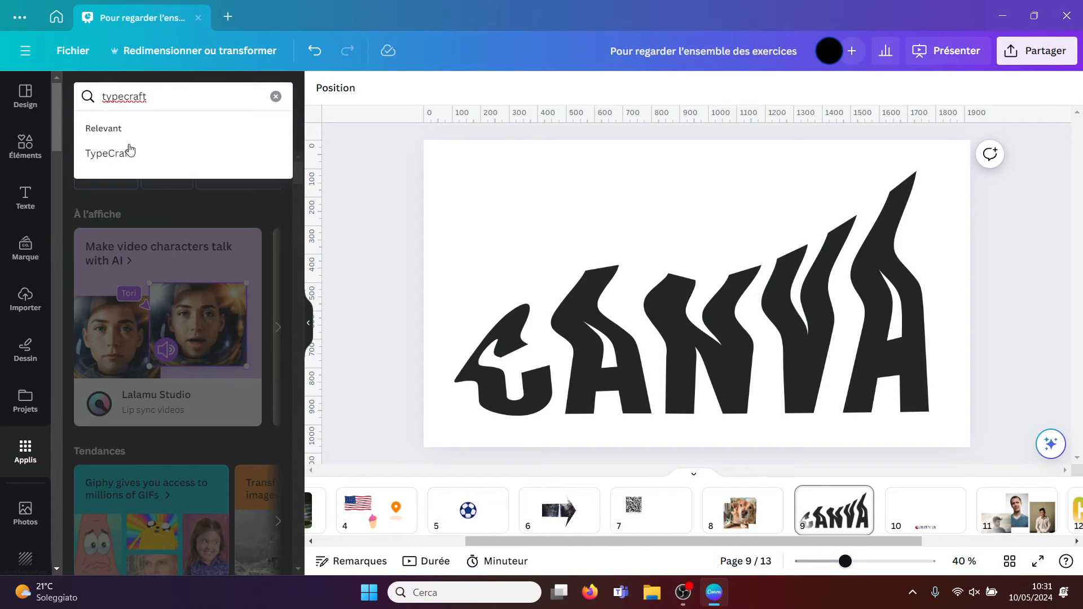
{"action": "left_click", "coordinate": [128, 157]}
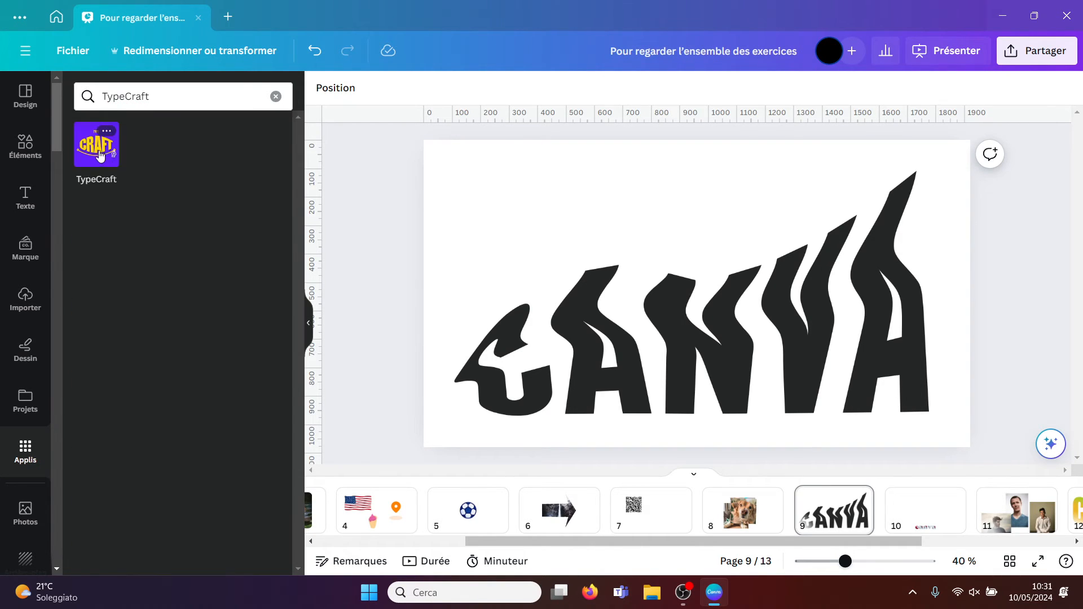
{"action": "left_click", "coordinate": [100, 150]}
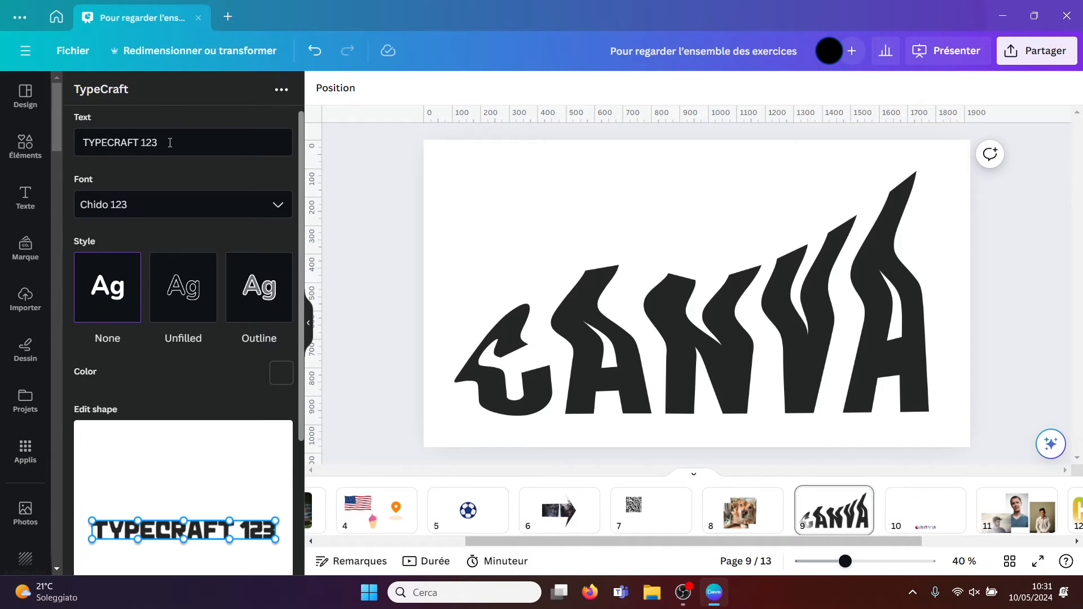
Replace the TypeCraft sample text with "Canva" and set its font to Beking 123
{"action": "left_click", "coordinate": [171, 142]}
{"action": "left_click_drag", "start_coordinate": [161, 142], "coordinate": [66, 142]}
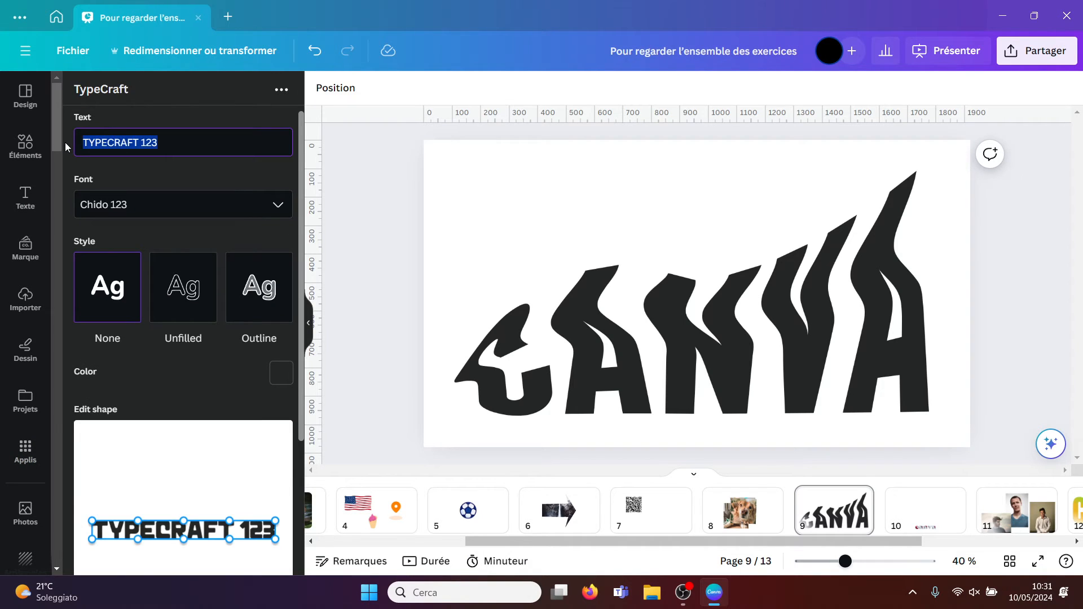
{"action": "type", "text": "Canva"}
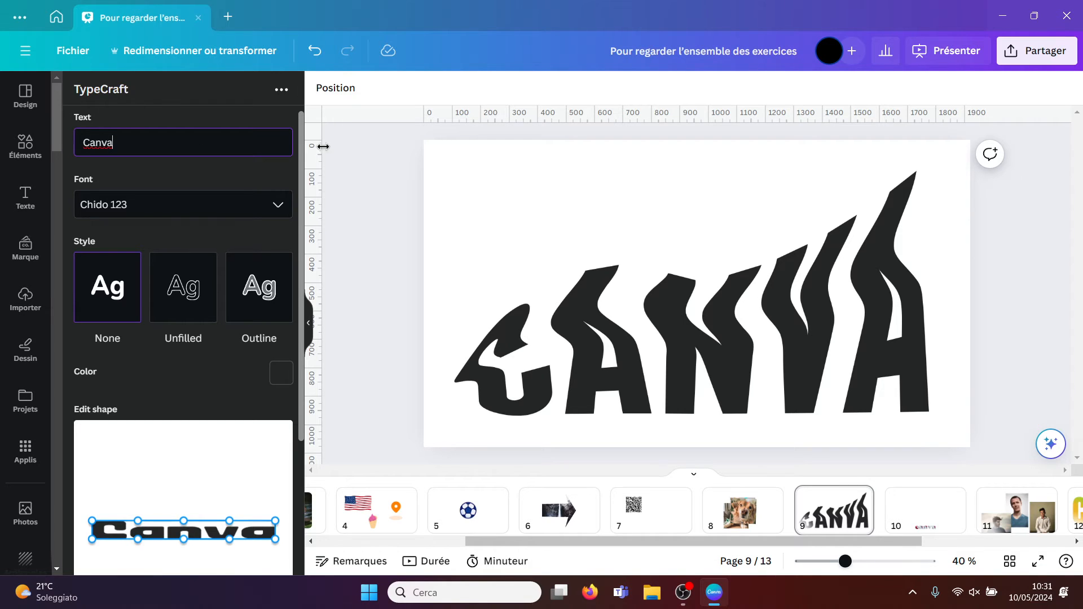
{"action": "scroll", "coordinate": [300, 164], "scroll_direction": "down", "scroll_amount": 1}
{"action": "left_click", "coordinate": [281, 192]}
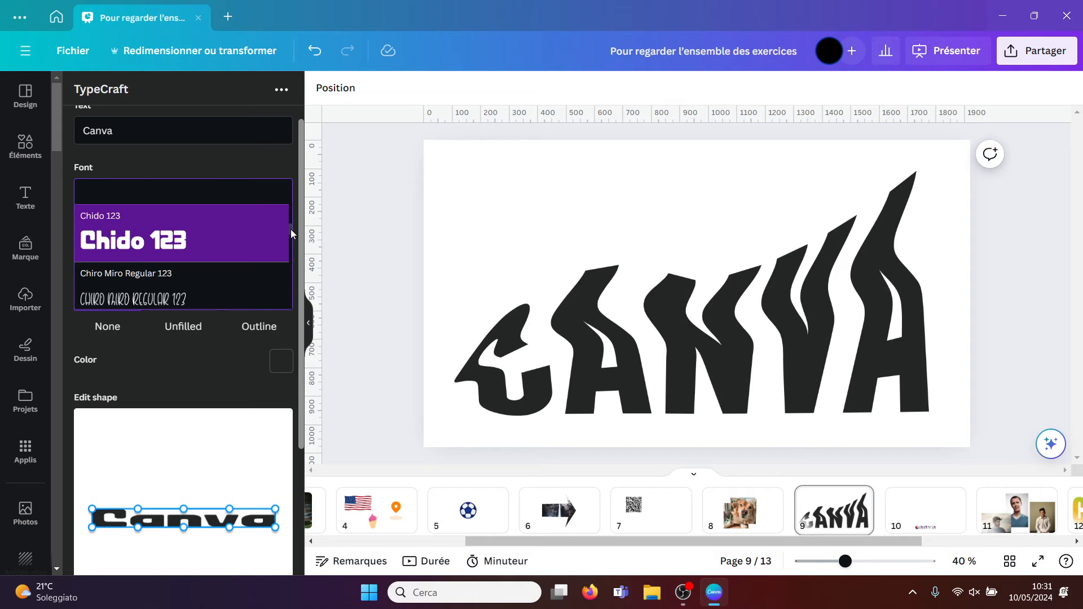
{"action": "left_click_drag", "start_coordinate": [290, 230], "coordinate": [292, 218]}
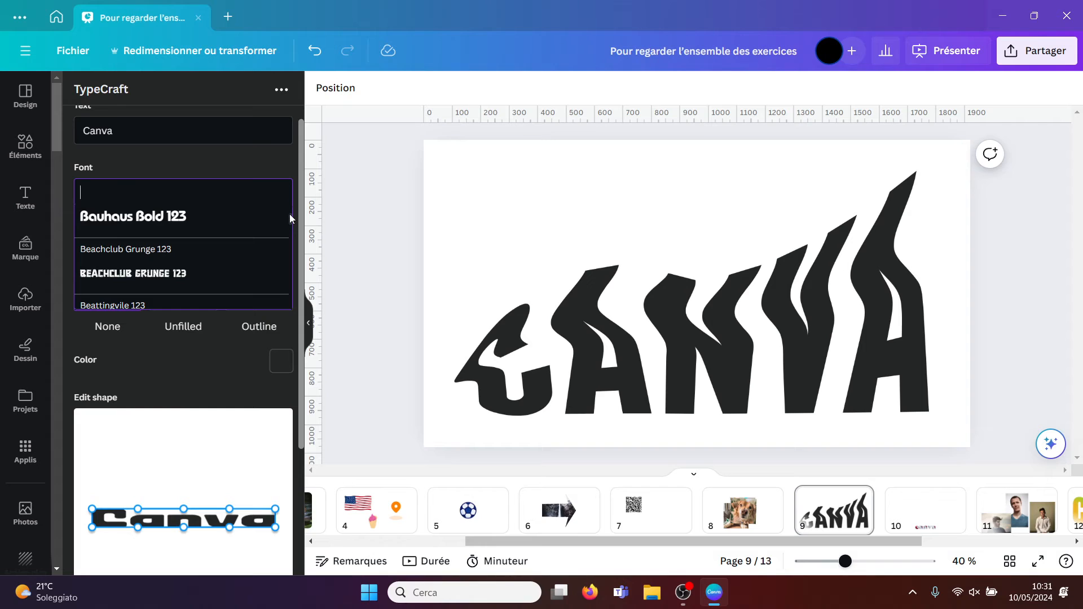
{"action": "left_click_drag", "start_coordinate": [290, 216], "coordinate": [291, 217]}
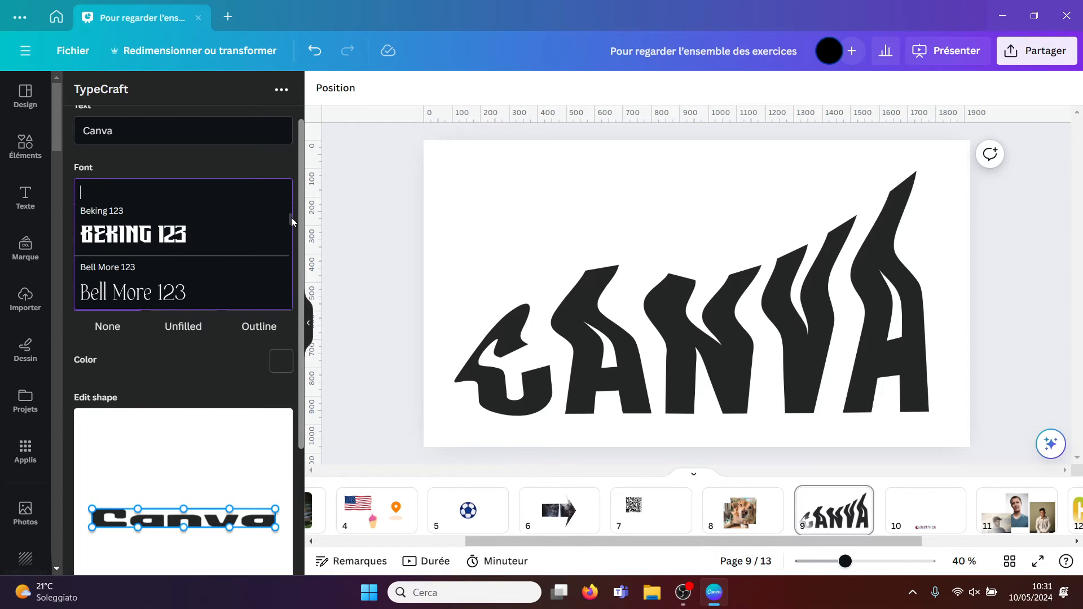
{"action": "left_click", "coordinate": [181, 239]}
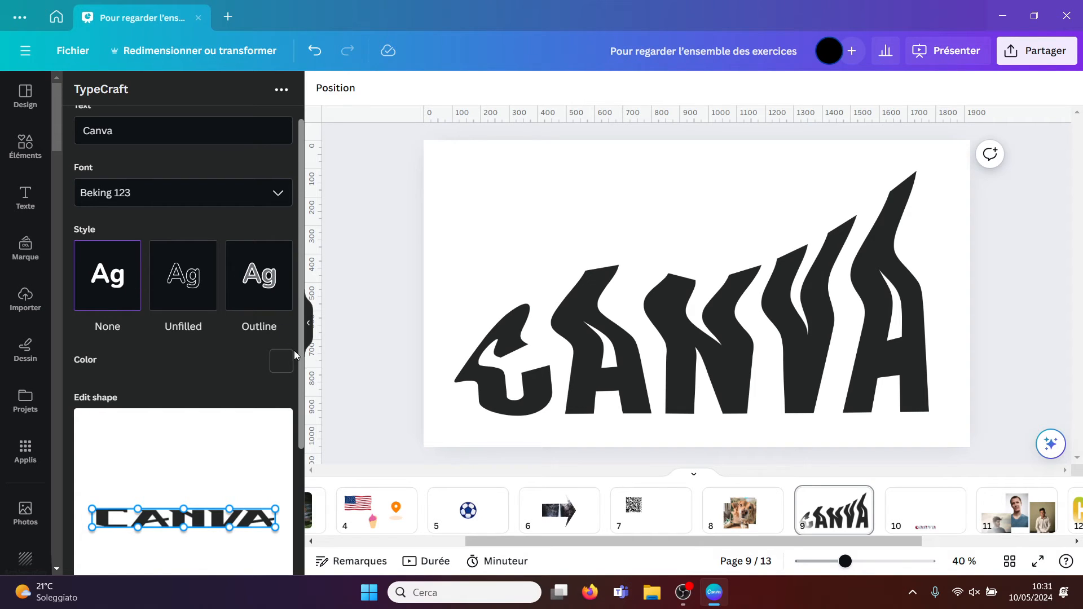
Warp the Canva text's shape by curving its upper edge above the first letter and raising the end of the word steeply
{"action": "scroll", "coordinate": [302, 367], "scroll_direction": "down", "scroll_amount": 3}
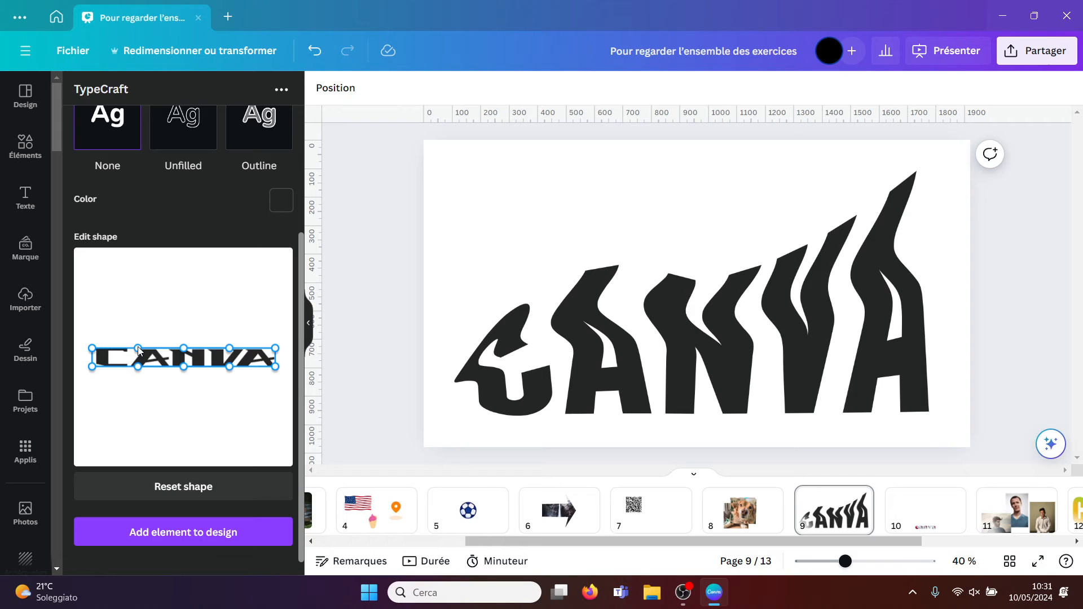
{"action": "left_click_drag", "start_coordinate": [138, 348], "coordinate": [145, 317]}
{"action": "left_click_drag", "start_coordinate": [186, 351], "coordinate": [134, 351]}
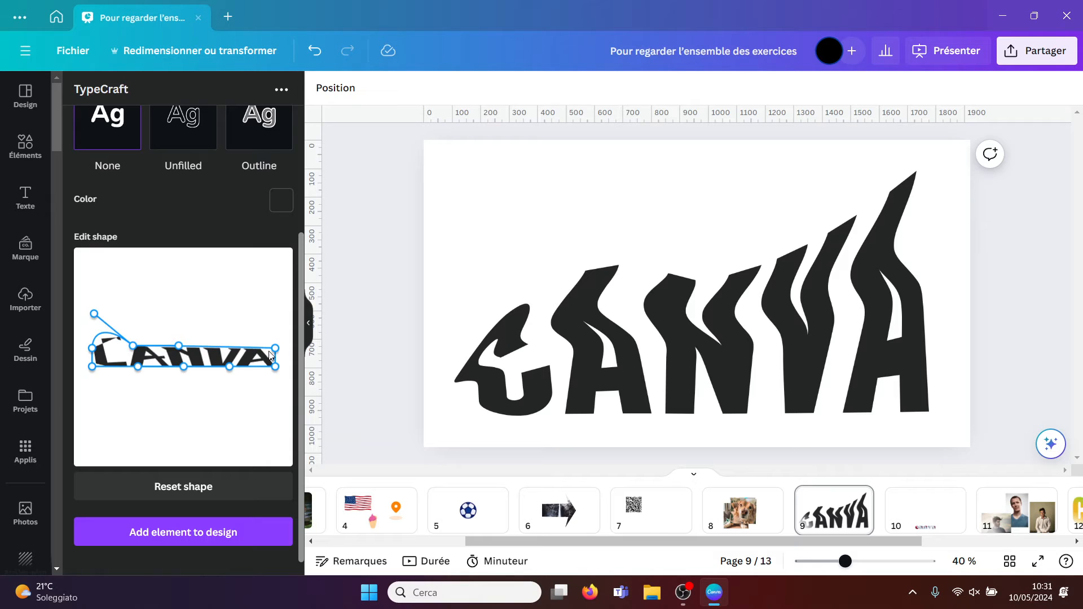
{"action": "left_click_drag", "start_coordinate": [274, 350], "coordinate": [273, 243]}
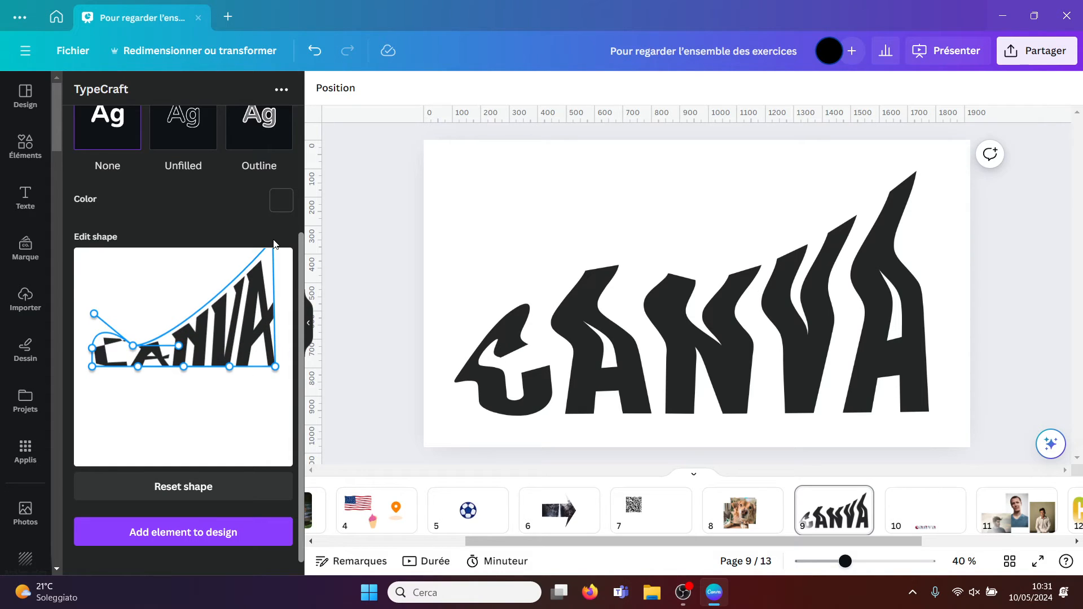
Add the warped Canva text to page 9 and delete the old distorted CANVA text
{"action": "left_click", "coordinate": [185, 536]}
{"action": "left_click", "coordinate": [624, 397]}
{"action": "key", "text": "Delete"}
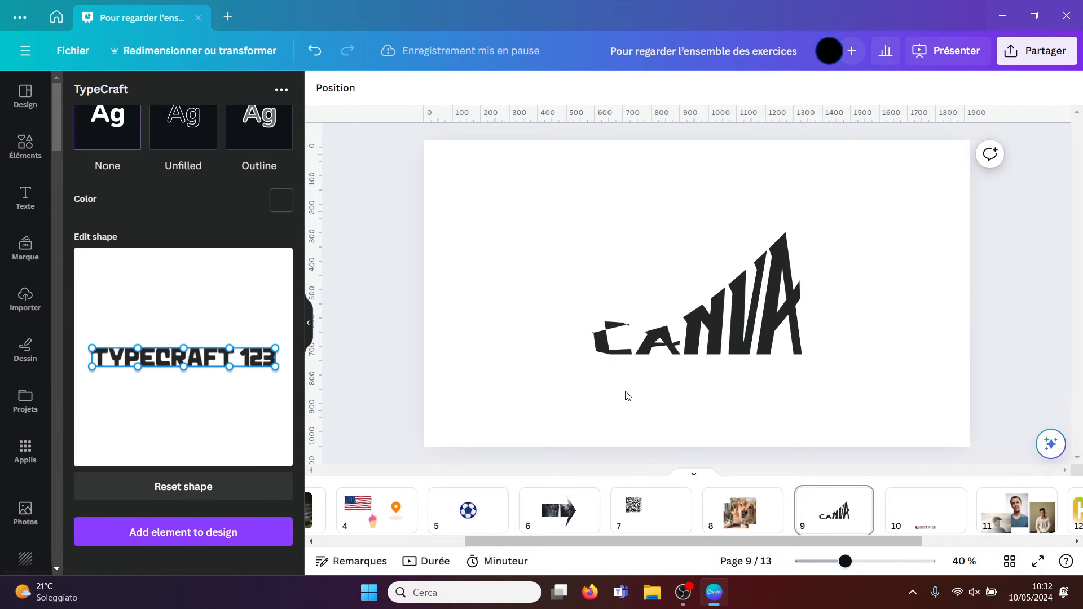
Enlarge the new Canva text and reposition it to fill most of page 9
{"action": "left_click", "coordinate": [712, 327]}
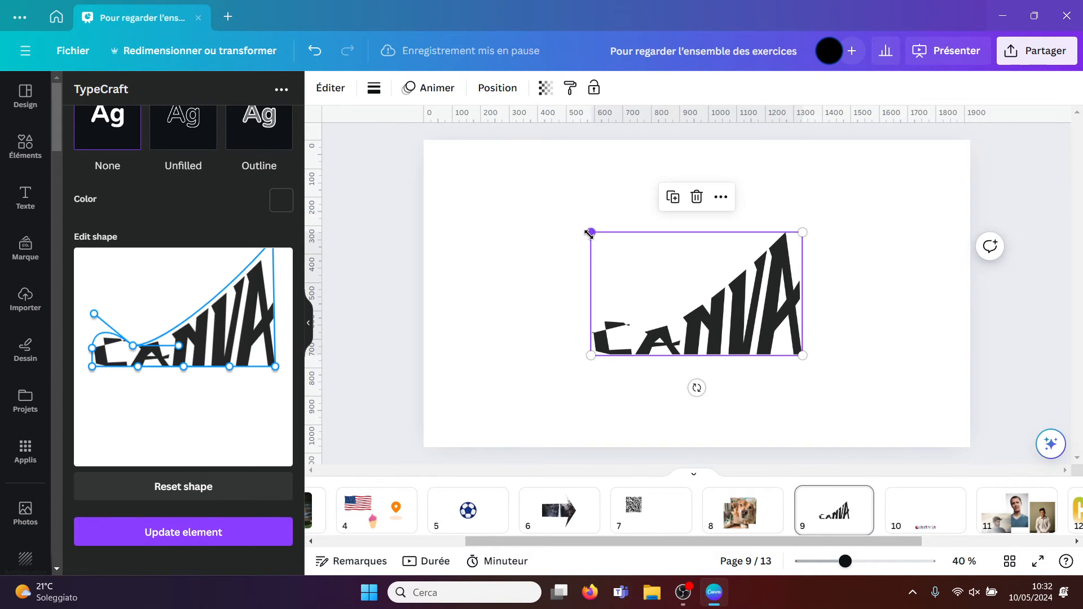
{"action": "left_click_drag", "start_coordinate": [591, 232], "coordinate": [435, 169]}
{"action": "left_click_drag", "start_coordinate": [656, 303], "coordinate": [794, 335]}
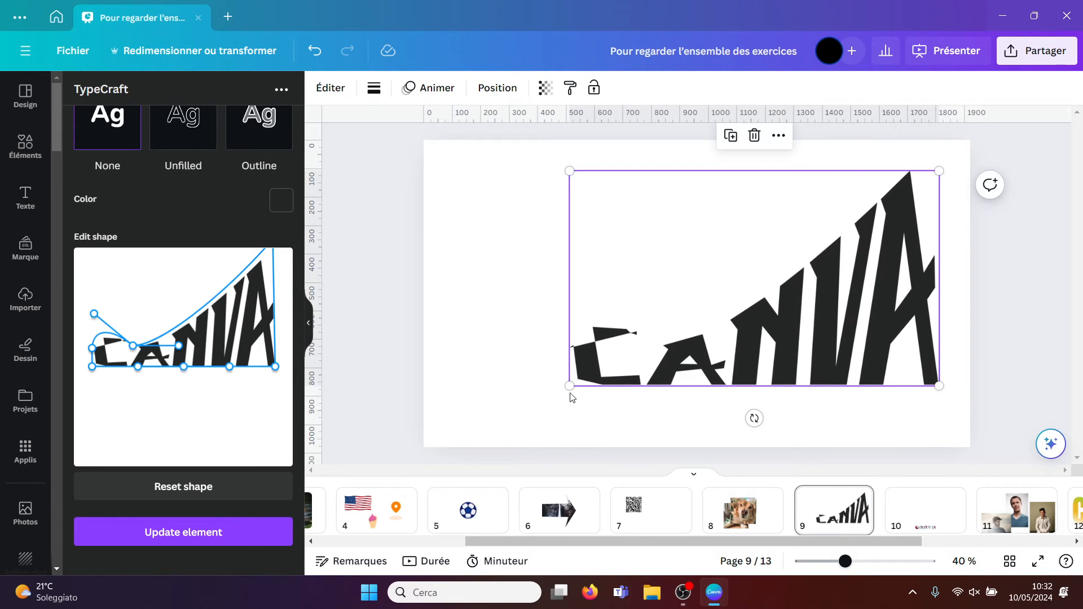
{"action": "left_click_drag", "start_coordinate": [570, 386], "coordinate": [517, 417]}
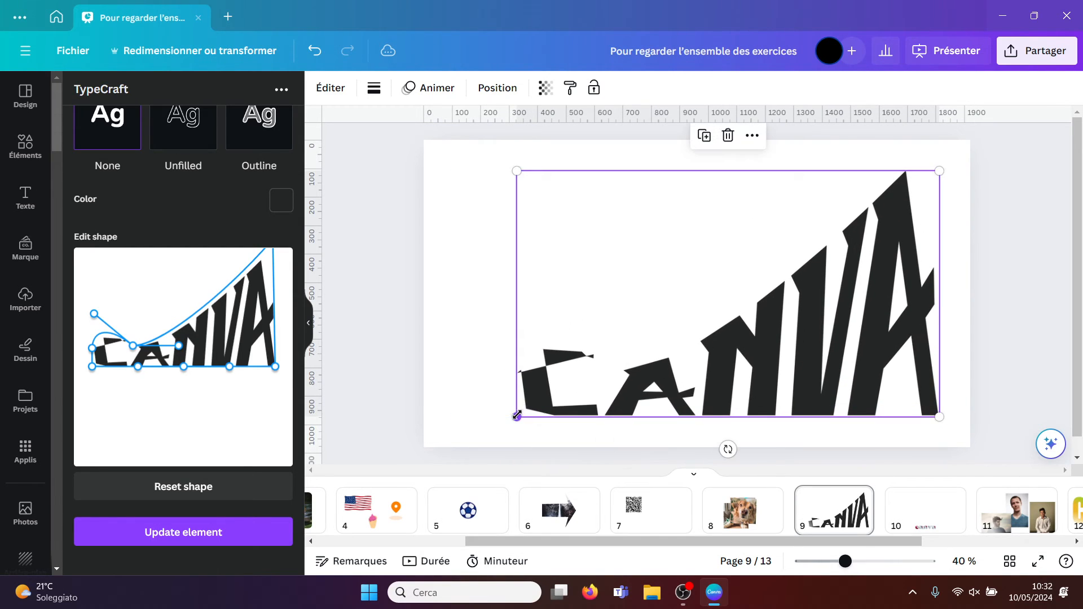
{"action": "left_click", "coordinate": [429, 327]}
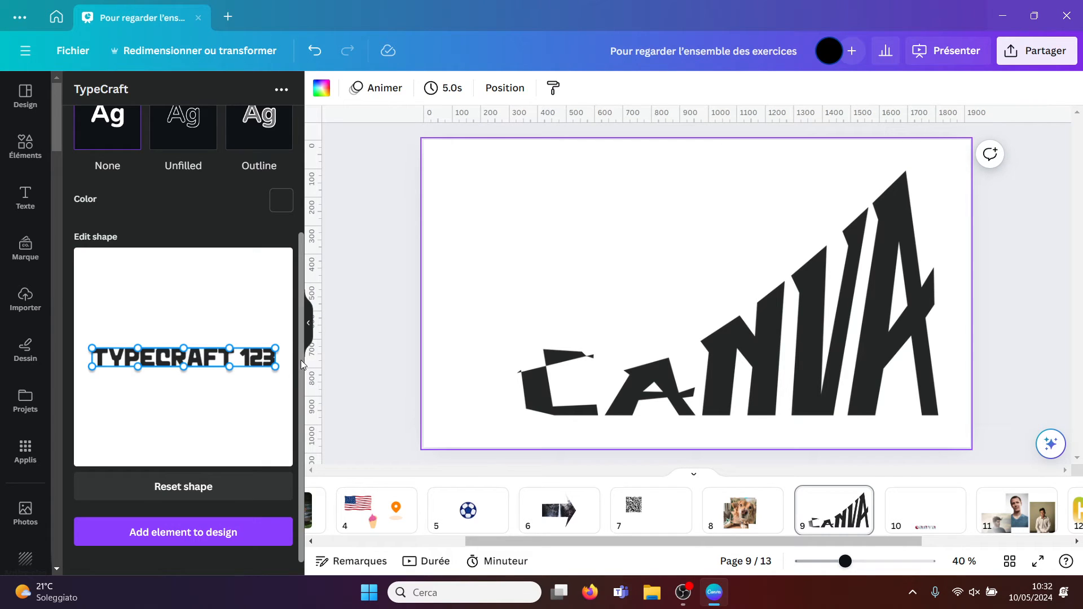
Look over the TypeCraft style, colour and shape options, and go to page 10 with the decorated canva text
{"action": "left_click_drag", "start_coordinate": [302, 365], "coordinate": [306, 215]}
{"action": "scroll", "coordinate": [299, 222], "scroll_direction": "down", "scroll_amount": 3}
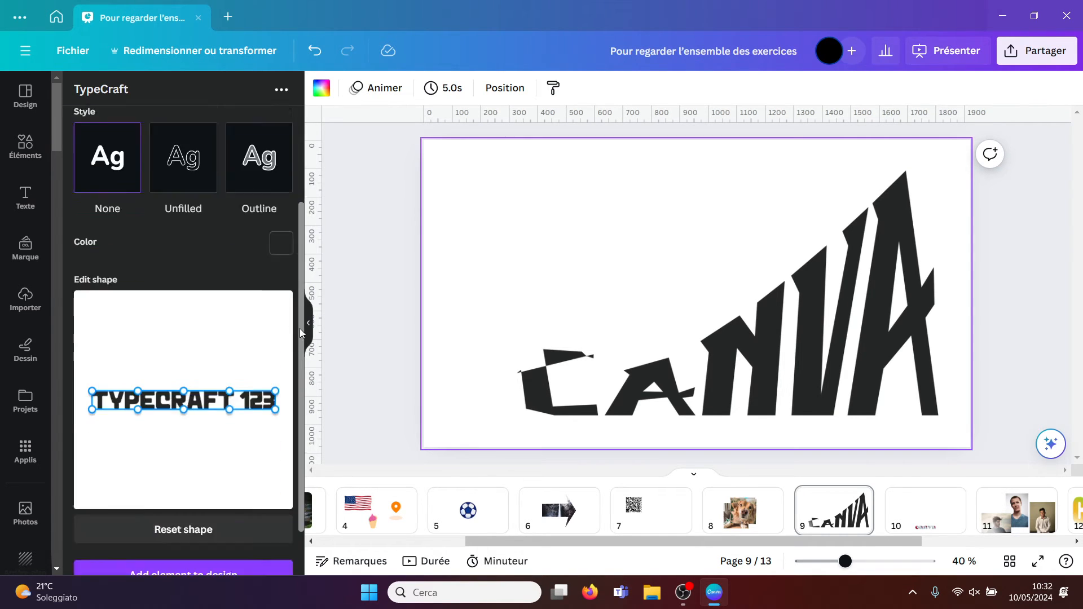
{"action": "left_click", "coordinate": [931, 508]}
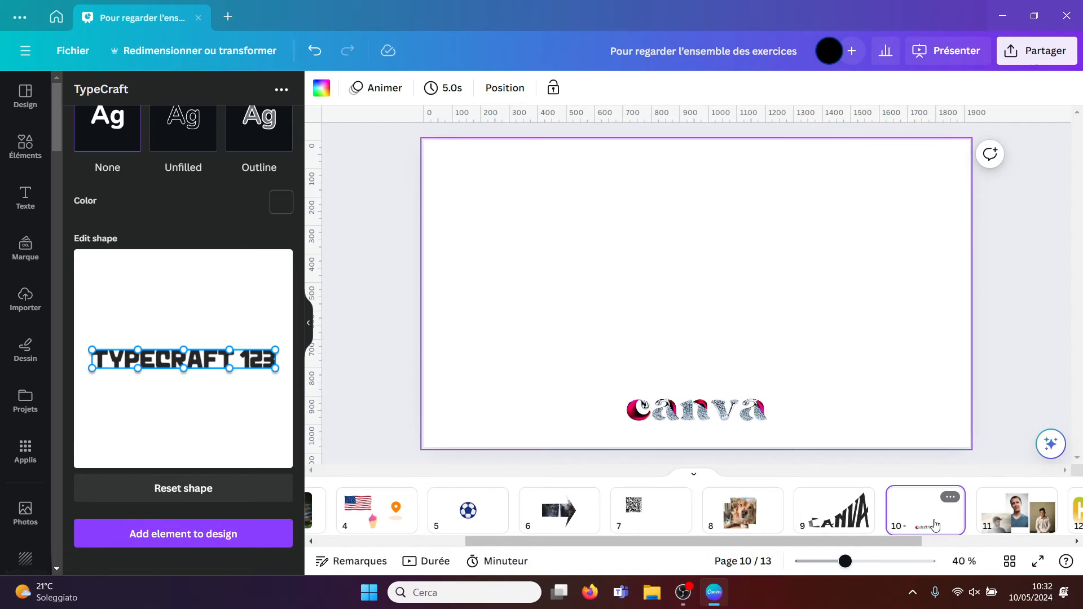
Clear the TypeCraft app search and open the Effet magique app from the list of AI apps
{"action": "left_click", "coordinate": [997, 350]}
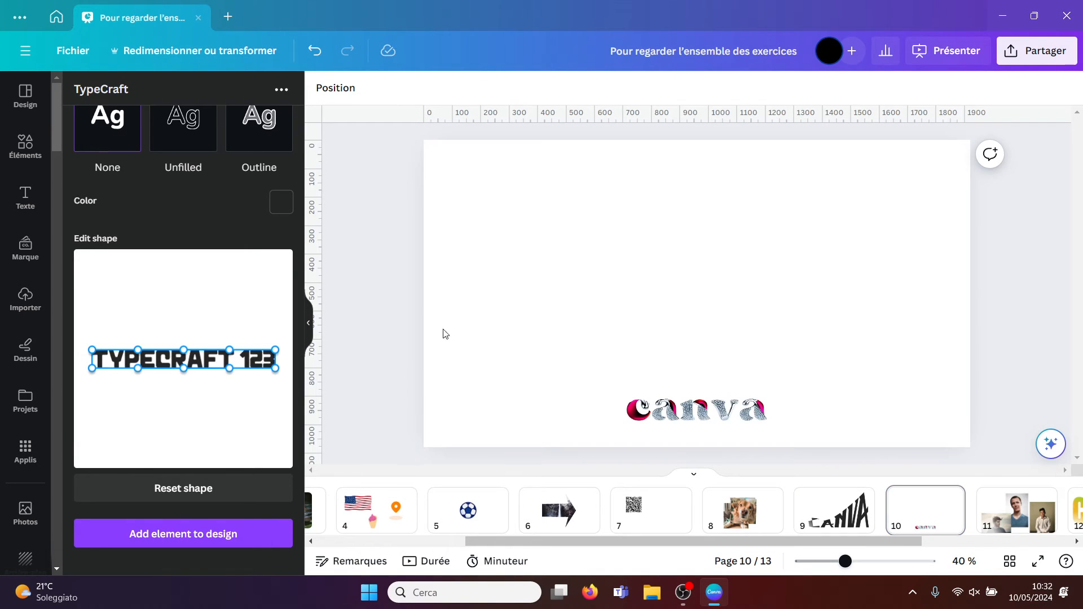
{"action": "left_click", "coordinate": [310, 325]}
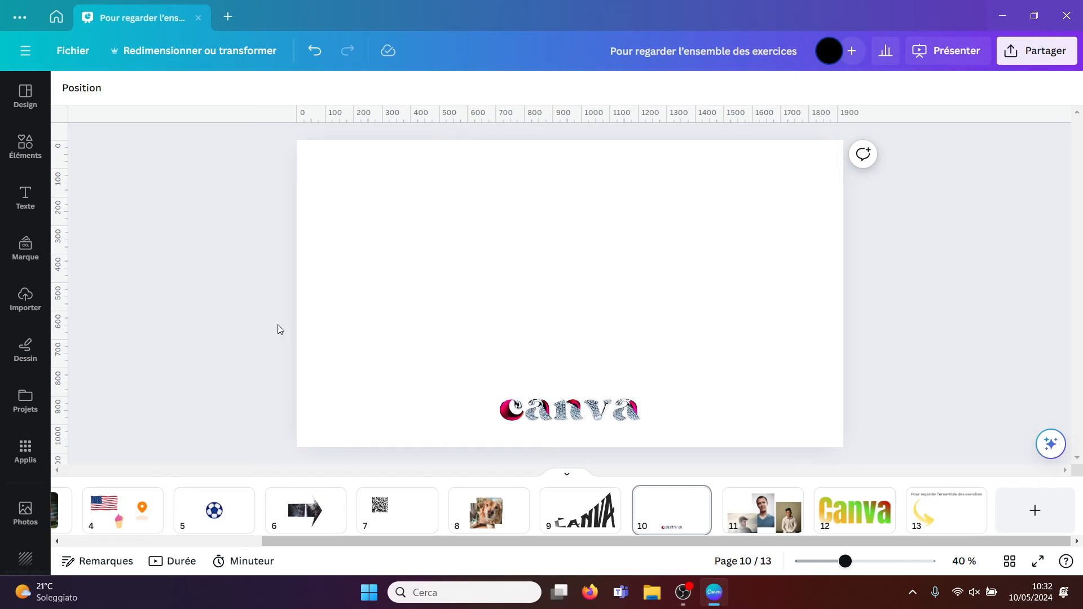
{"action": "left_click", "coordinate": [21, 454]}
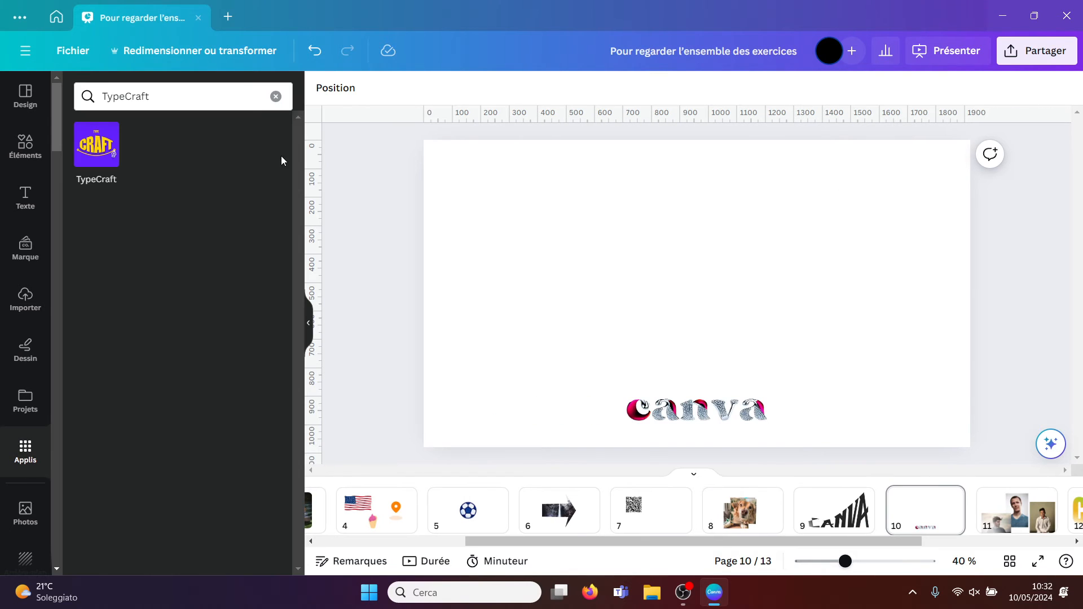
{"action": "left_click", "coordinate": [276, 97]}
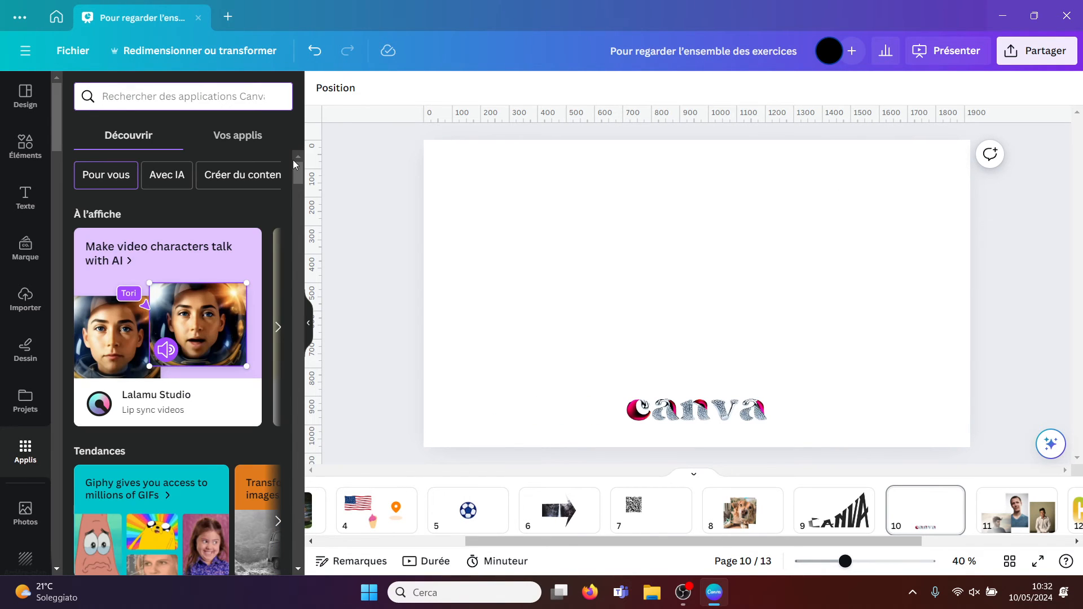
{"action": "left_click_drag", "start_coordinate": [298, 172], "coordinate": [299, 235]}
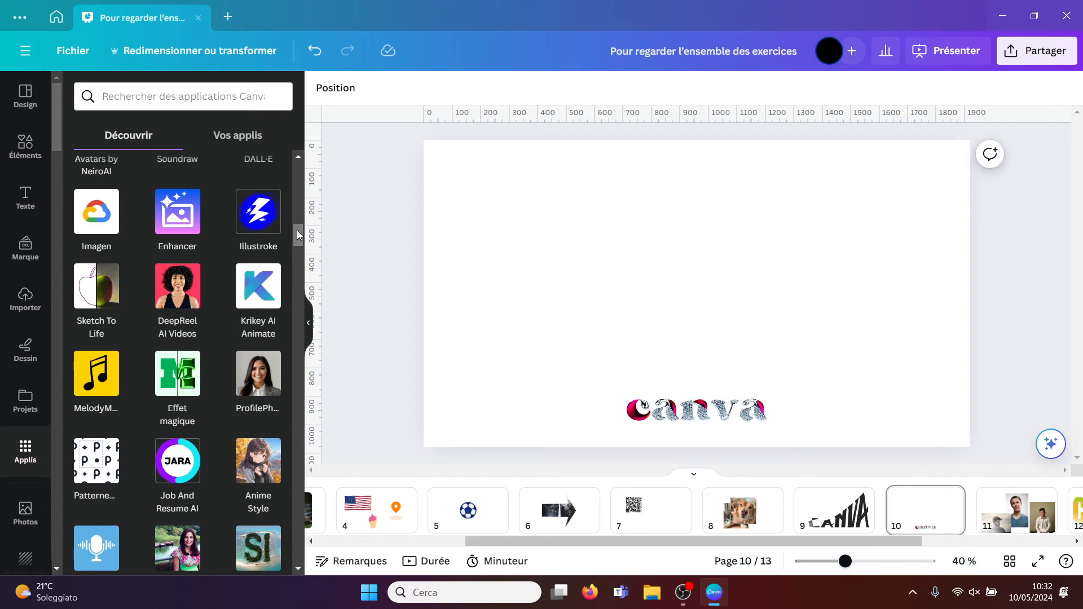
{"action": "left_click", "coordinate": [177, 389]}
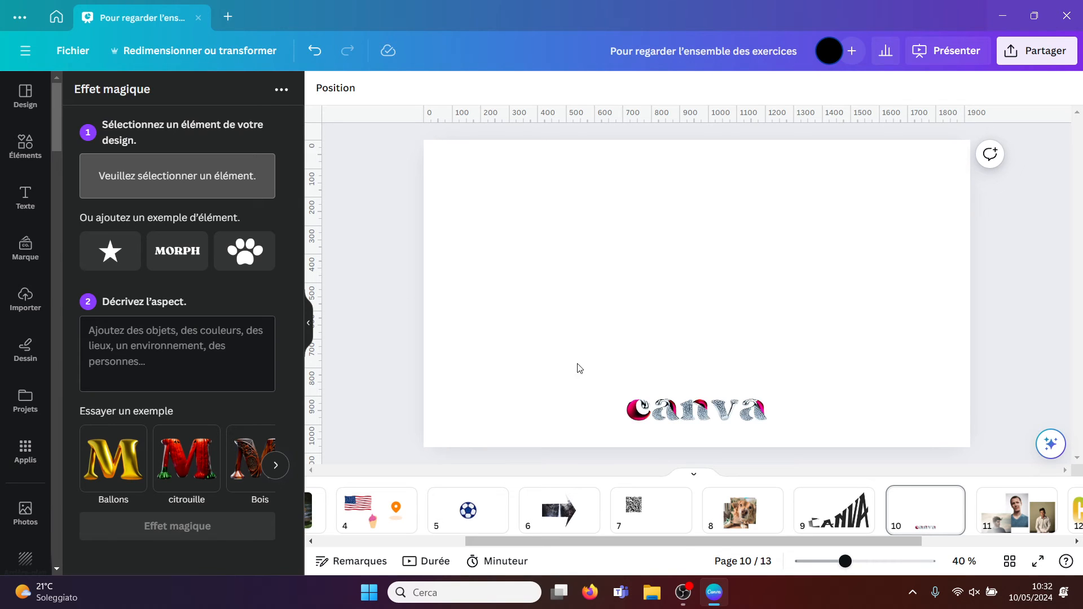
{"action": "left_click", "coordinate": [178, 256]}
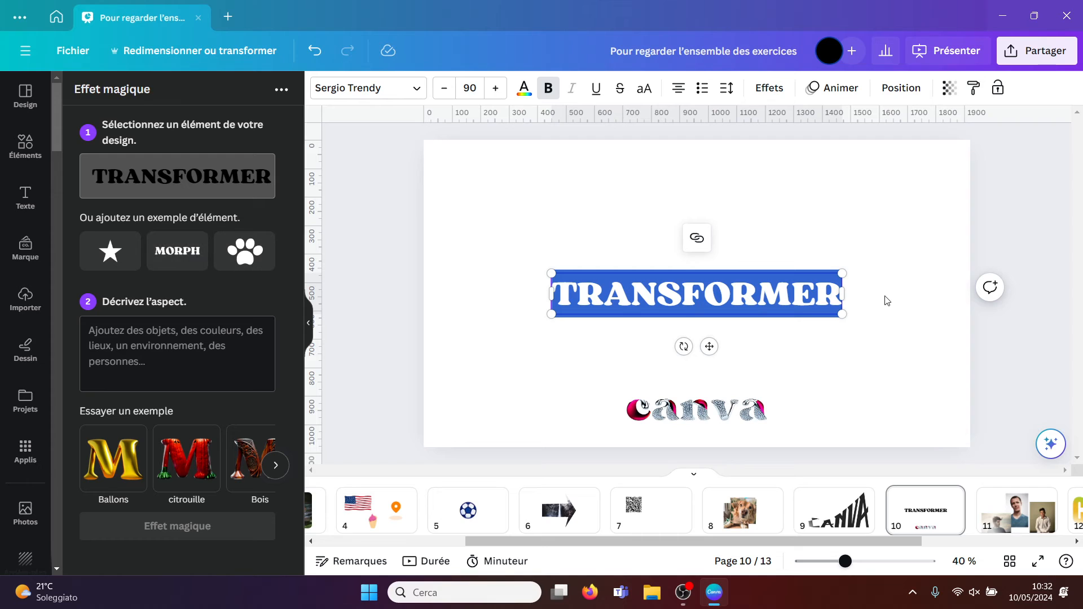
{"action": "left_click", "coordinate": [547, 330]}
{"action": "left_click", "coordinate": [623, 304]}
{"action": "key", "text": "Delete"}
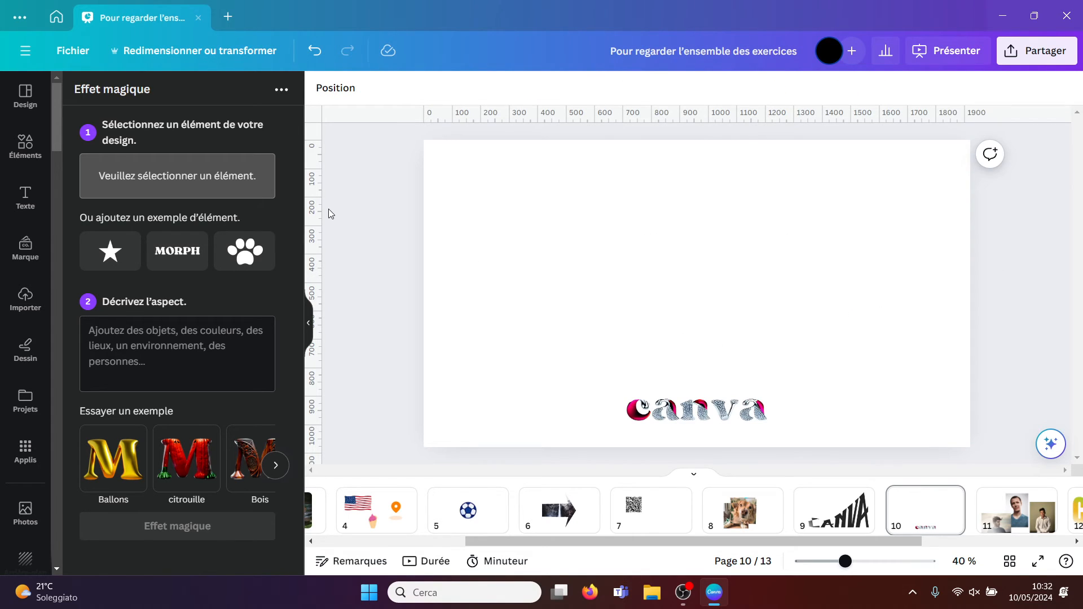
Add the sample paw print to page 10 and generate magic effect versions of it described as "en or"
{"action": "left_click", "coordinate": [244, 254]}
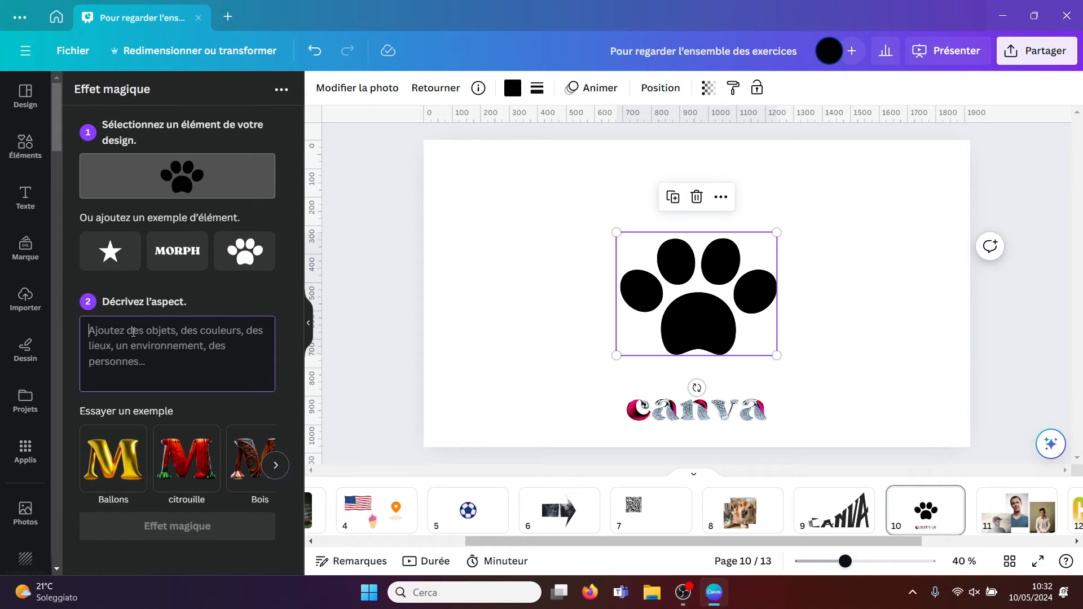
{"action": "type", "text": "en or"}
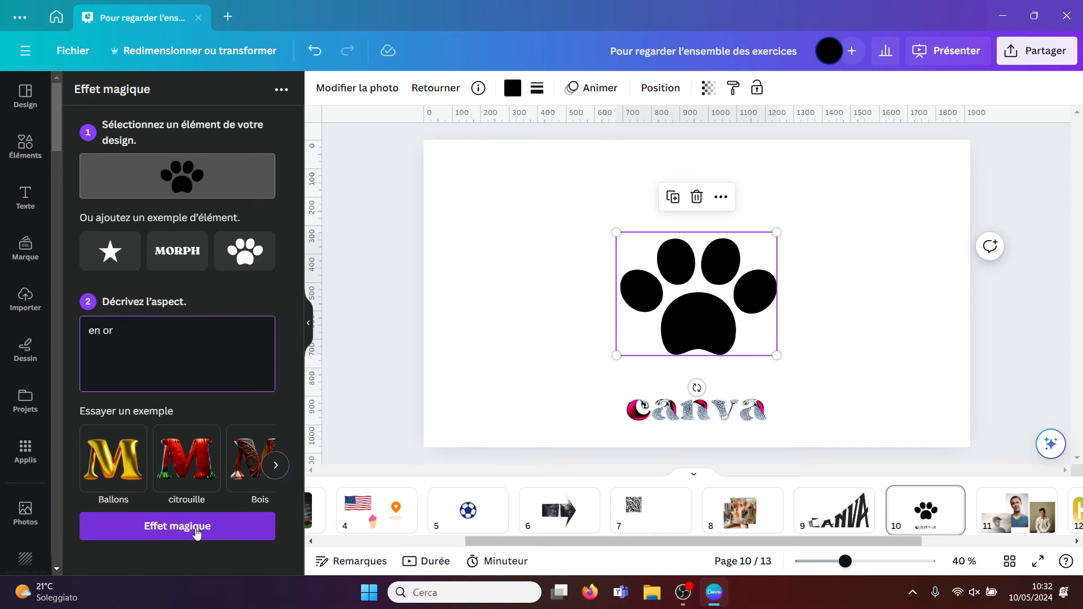
{"action": "left_click", "coordinate": [276, 465]}
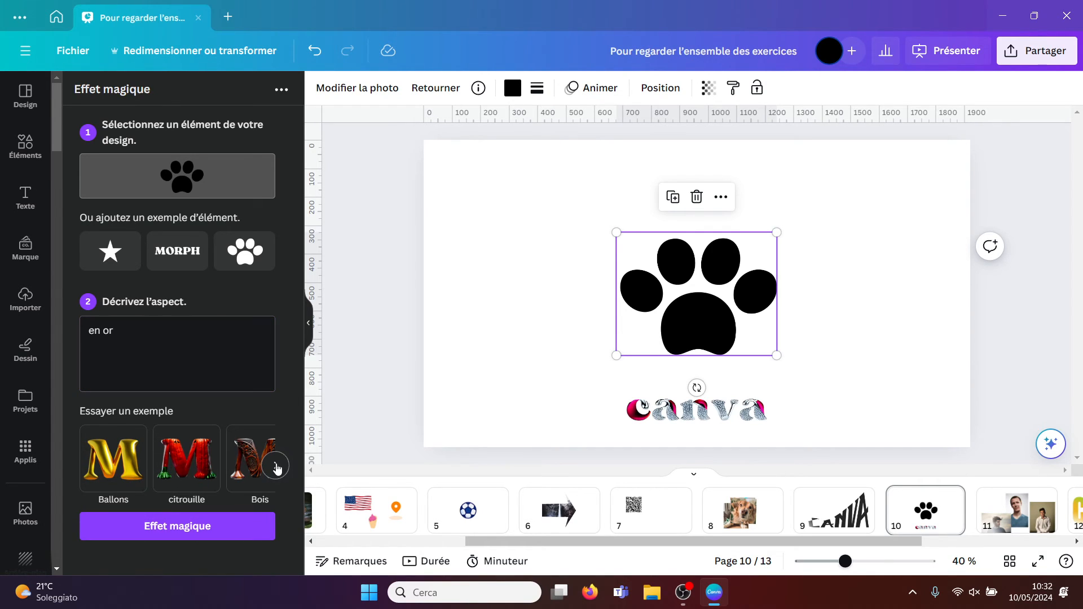
{"action": "left_click", "coordinate": [187, 534]}
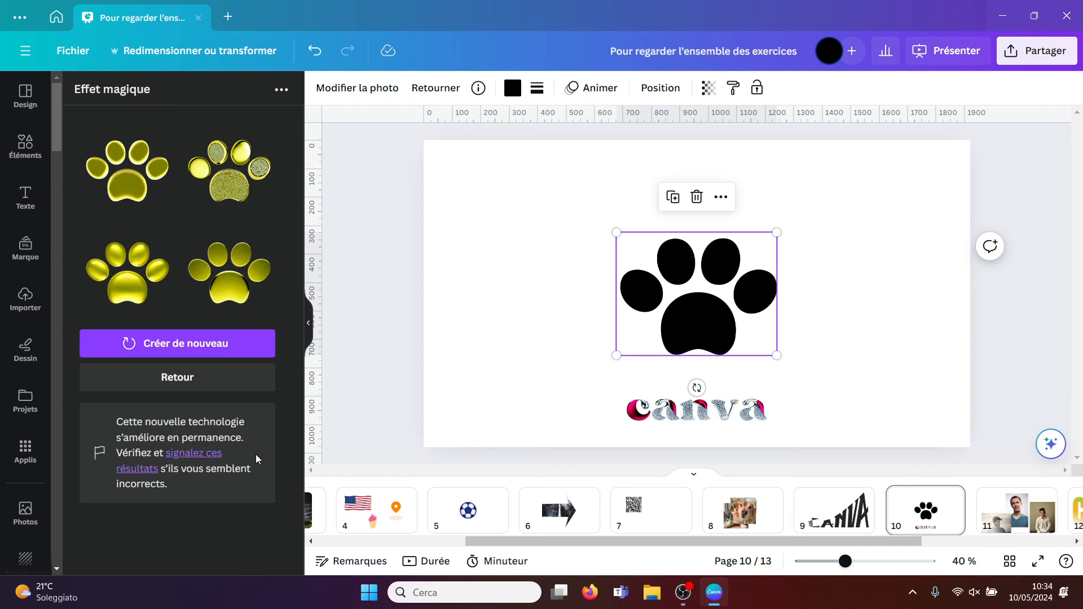
Add the smooth, rounded golden paw to page 10, centre it above the canva text and delete the black paw
{"action": "left_click", "coordinate": [134, 253]}
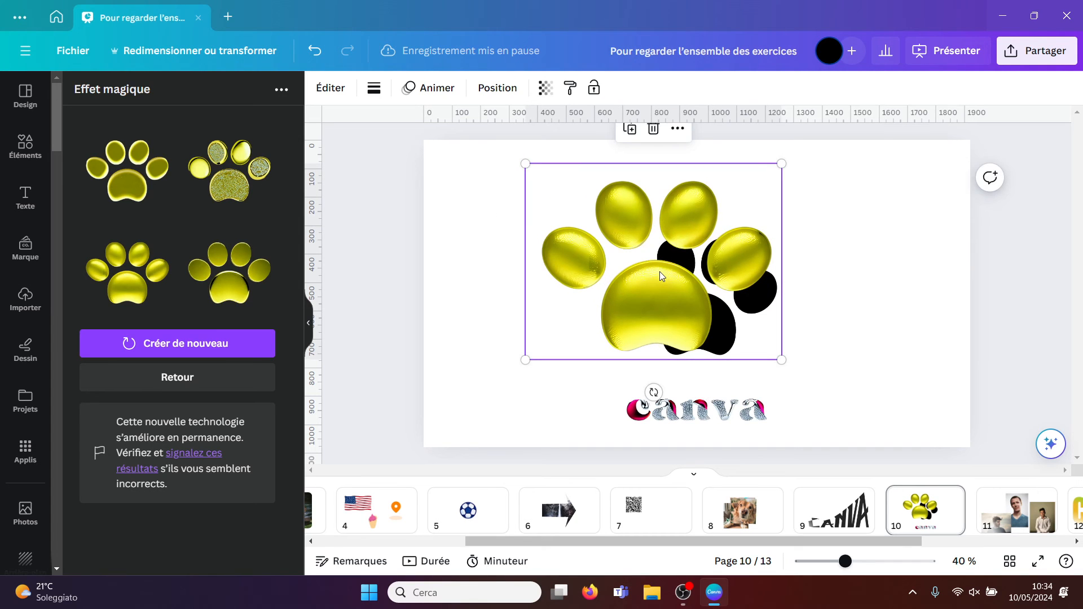
{"action": "left_click_drag", "start_coordinate": [659, 272], "coordinate": [690, 295]}
{"action": "left_click", "coordinate": [746, 296]}
{"action": "key", "text": "Delete"}
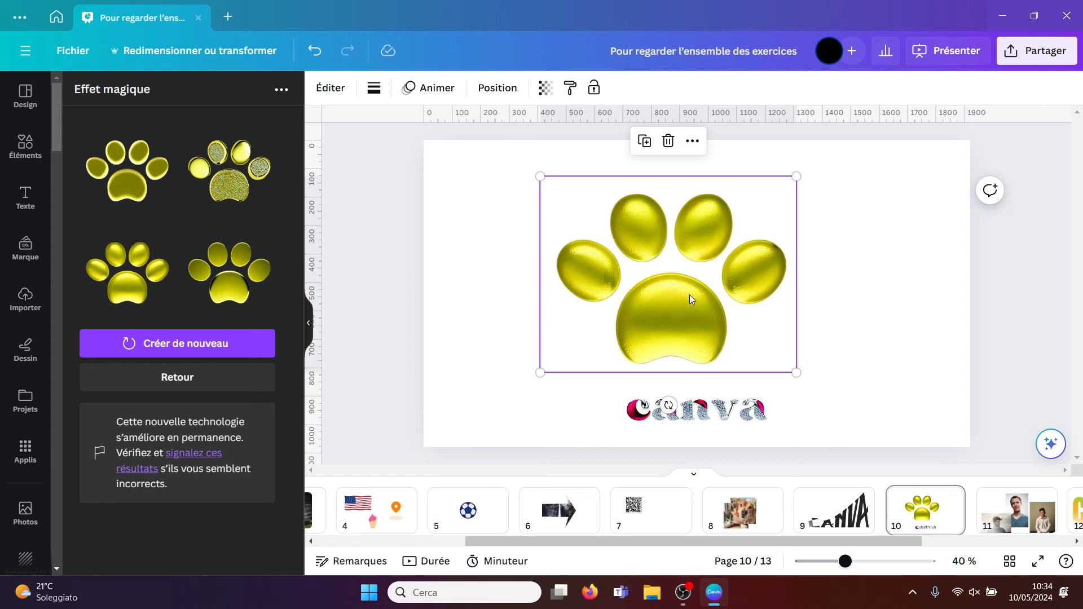
{"action": "left_click", "coordinate": [714, 421]}
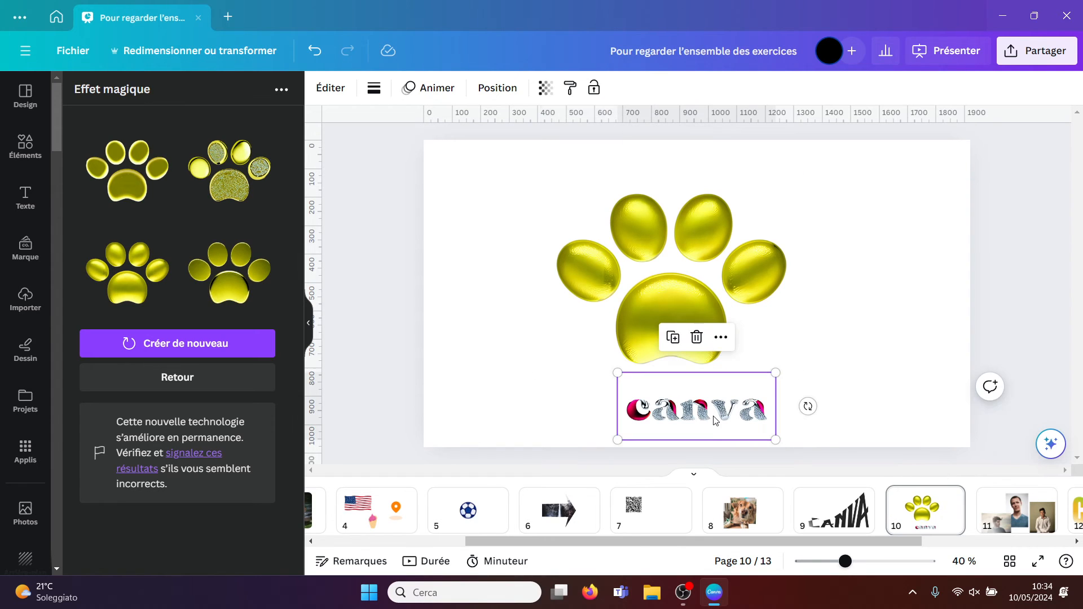
{"action": "left_click", "coordinate": [907, 319]}
{"action": "left_click", "coordinate": [995, 311]}
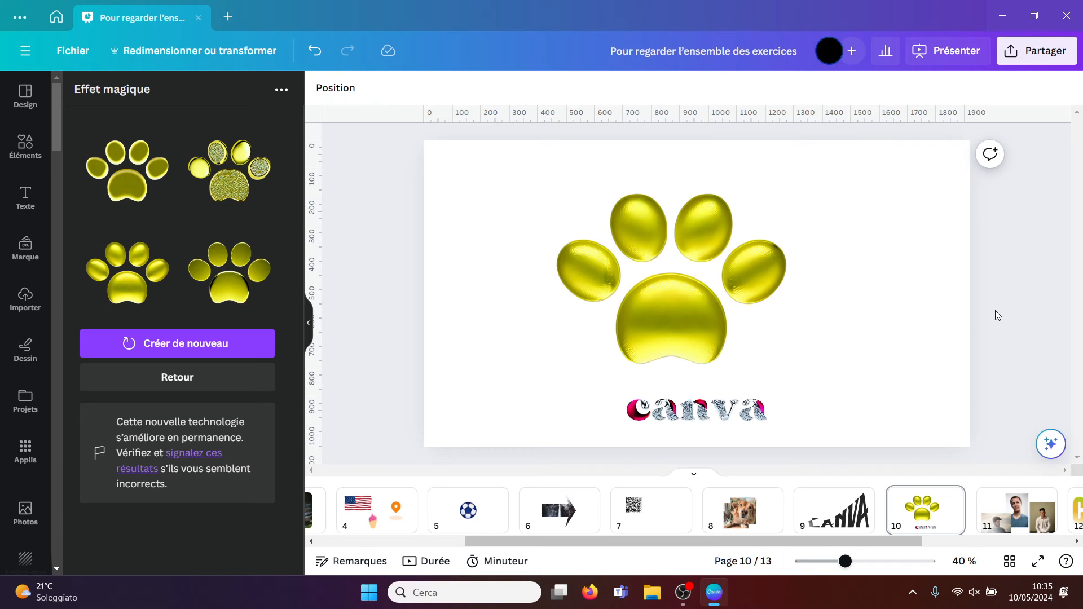
Show page 11 with the three portraits, and open the Photos de produit app from the Canva home page
{"action": "left_click", "coordinate": [1018, 522]}
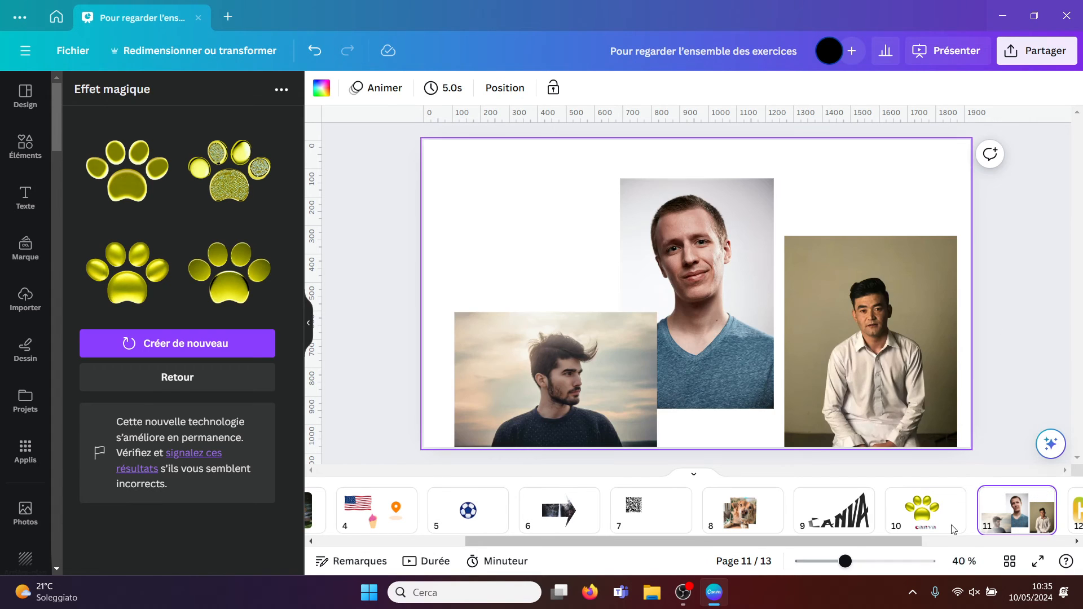
{"action": "left_click_drag", "start_coordinate": [906, 545], "coordinate": [926, 547]}
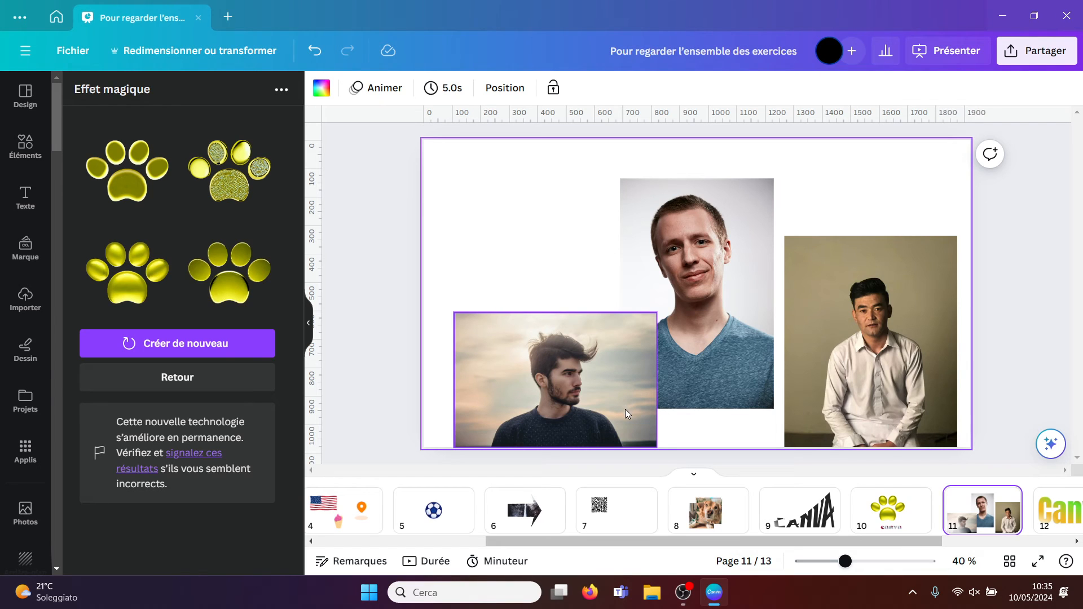
{"action": "left_click", "coordinate": [970, 296]}
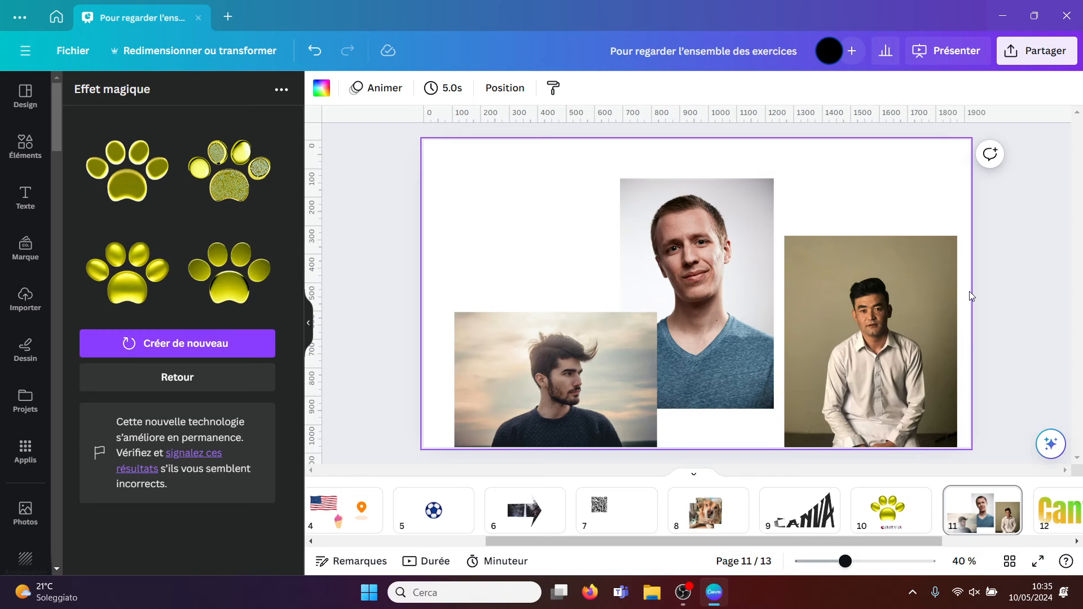
{"action": "left_click", "coordinate": [63, 18]}
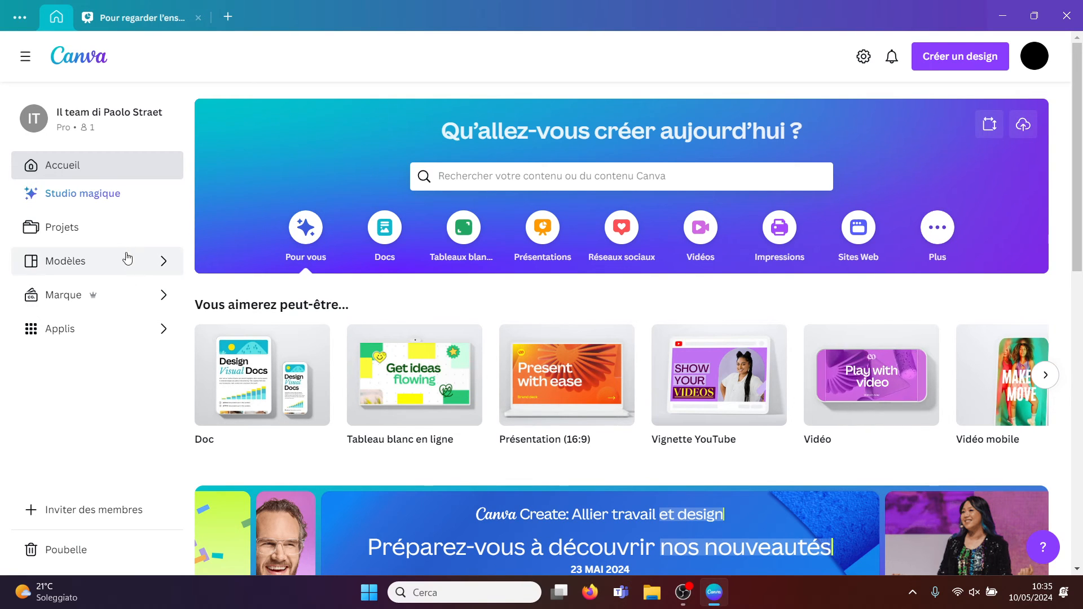
{"action": "left_click", "coordinate": [121, 335]}
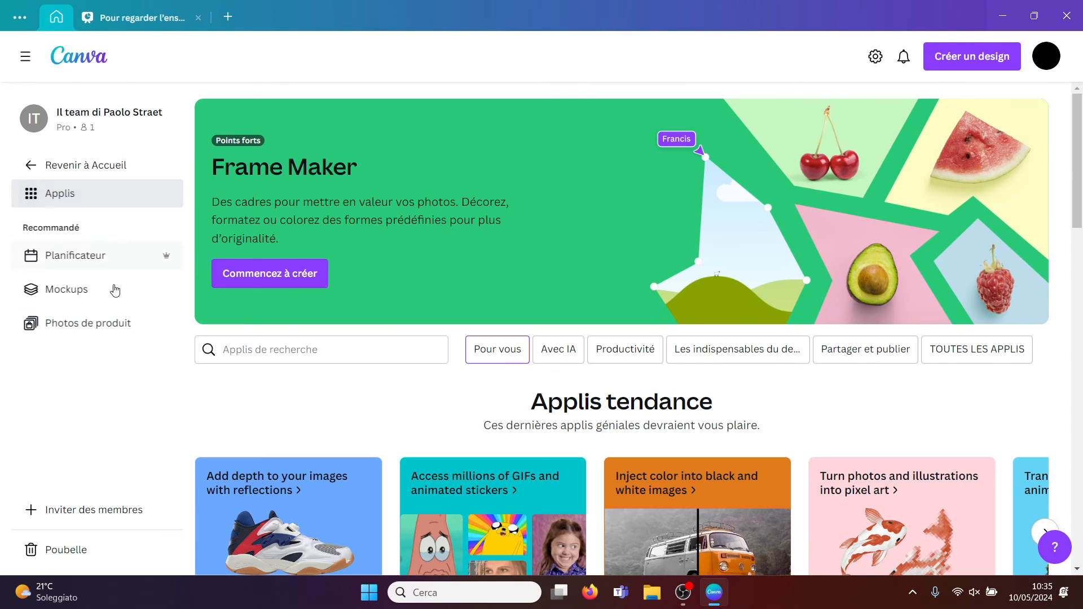
{"action": "left_click", "coordinate": [104, 326]}
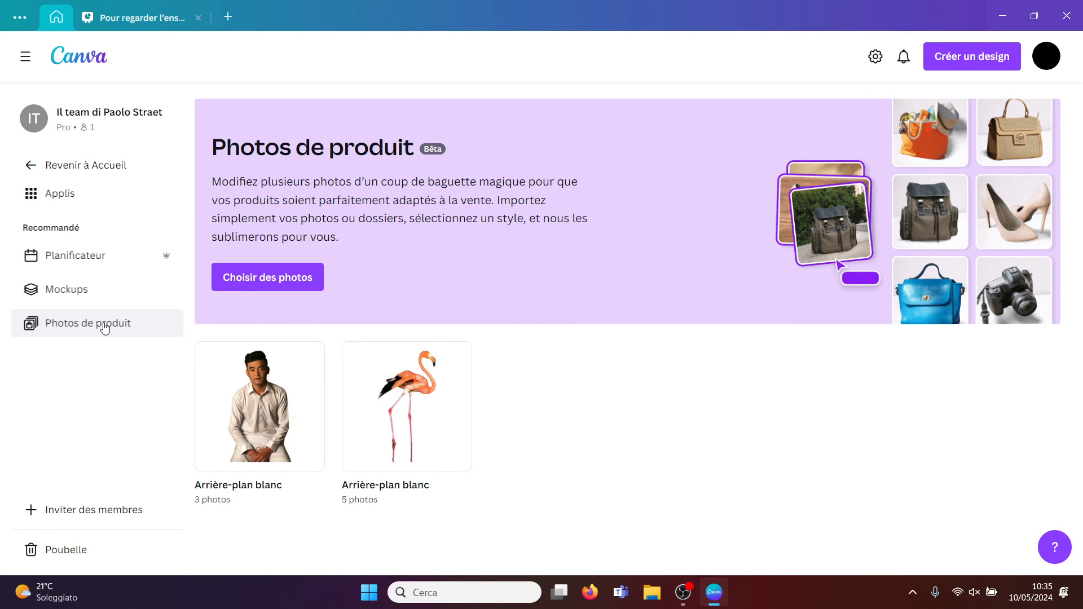
Import the portraits of the man in the dark sweater and the man in the blue T-shirt for bulk editing
{"action": "left_click", "coordinate": [243, 278]}
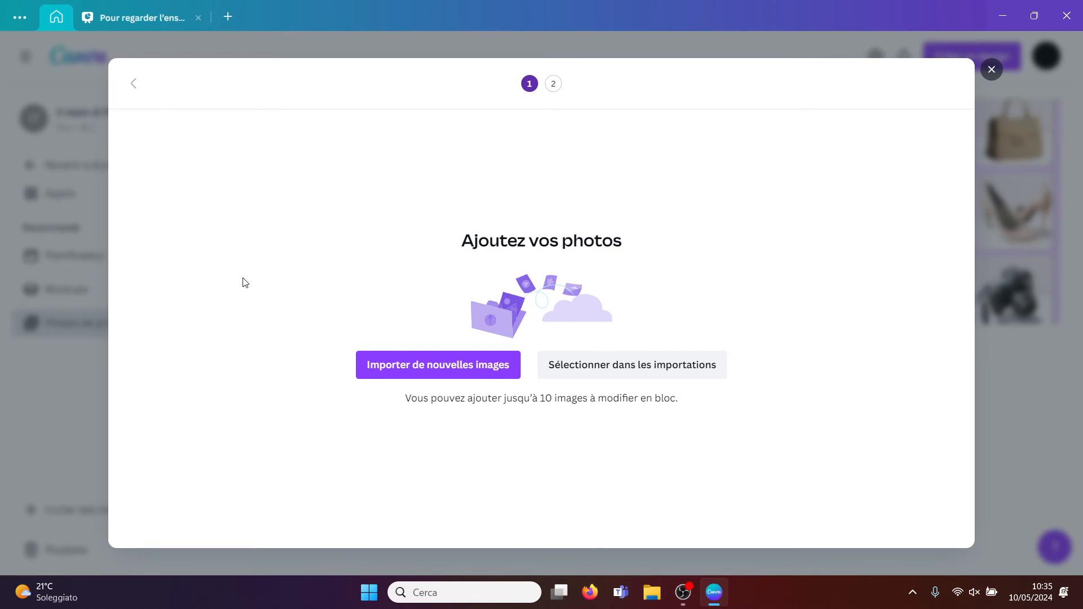
{"action": "left_click", "coordinate": [468, 368]}
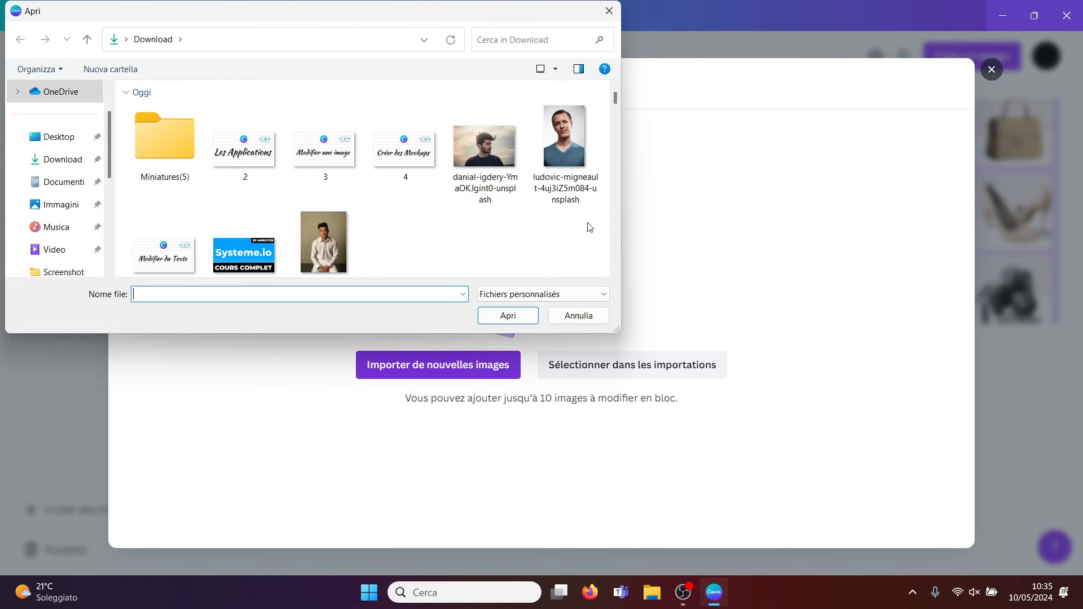
{"action": "left_click_drag", "start_coordinate": [587, 224], "coordinate": [503, 141]}
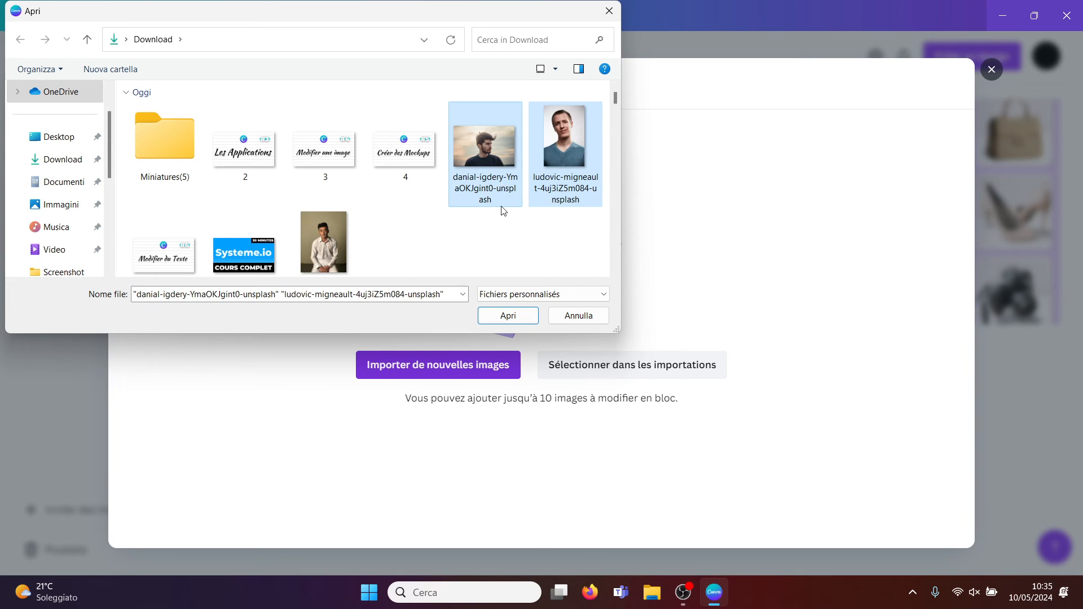
{"action": "left_click", "coordinate": [507, 316]}
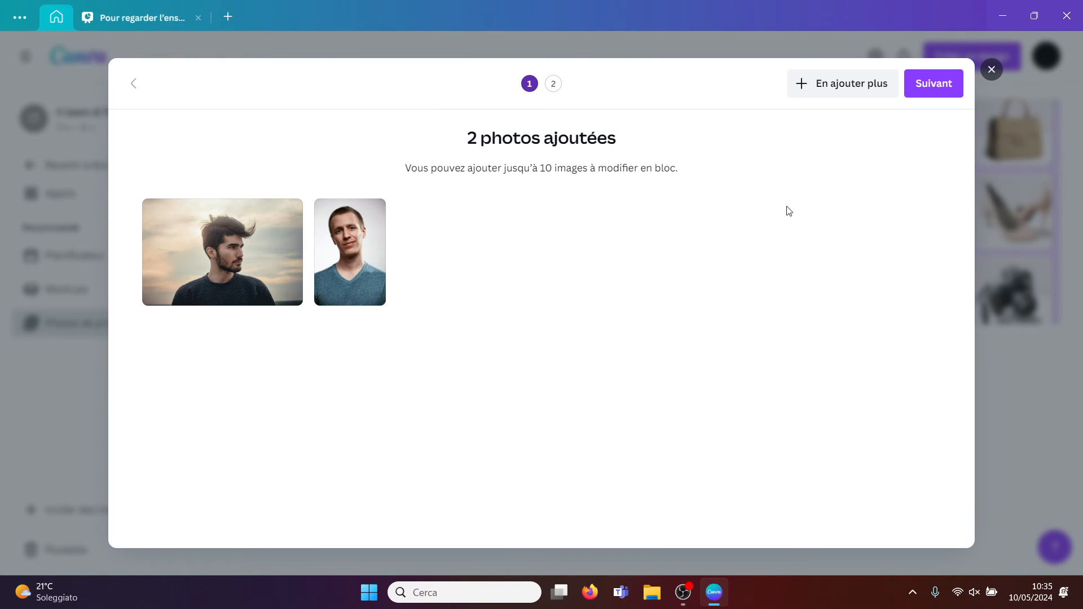
Add the portrait of the seated man in the white shirt from the Download folder to the photo batch
{"action": "left_click", "coordinate": [845, 89]}
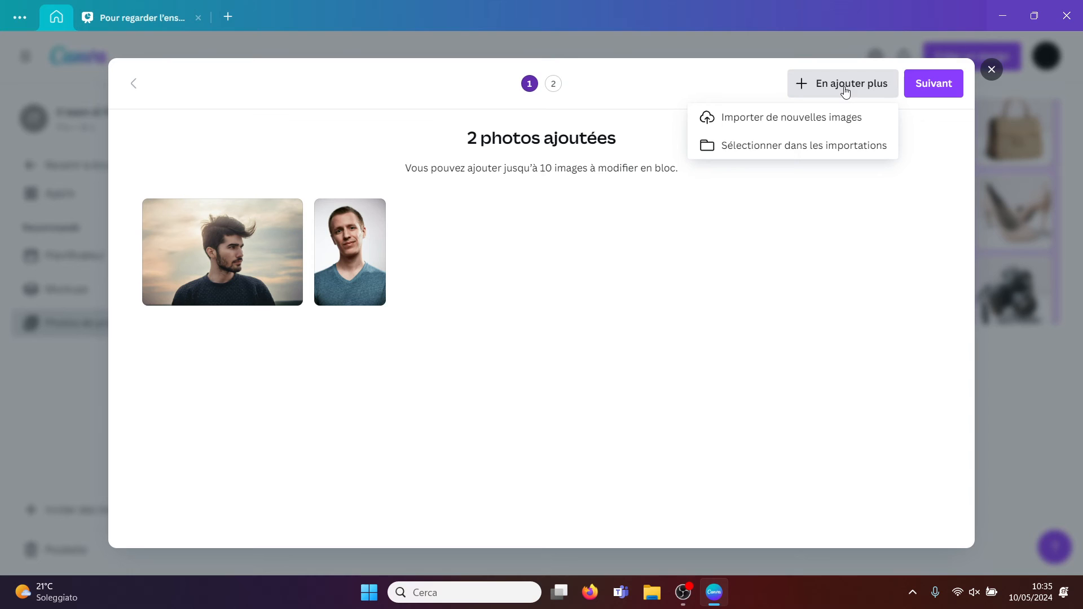
{"action": "left_click", "coordinate": [798, 117]}
{"action": "left_click", "coordinate": [324, 249]}
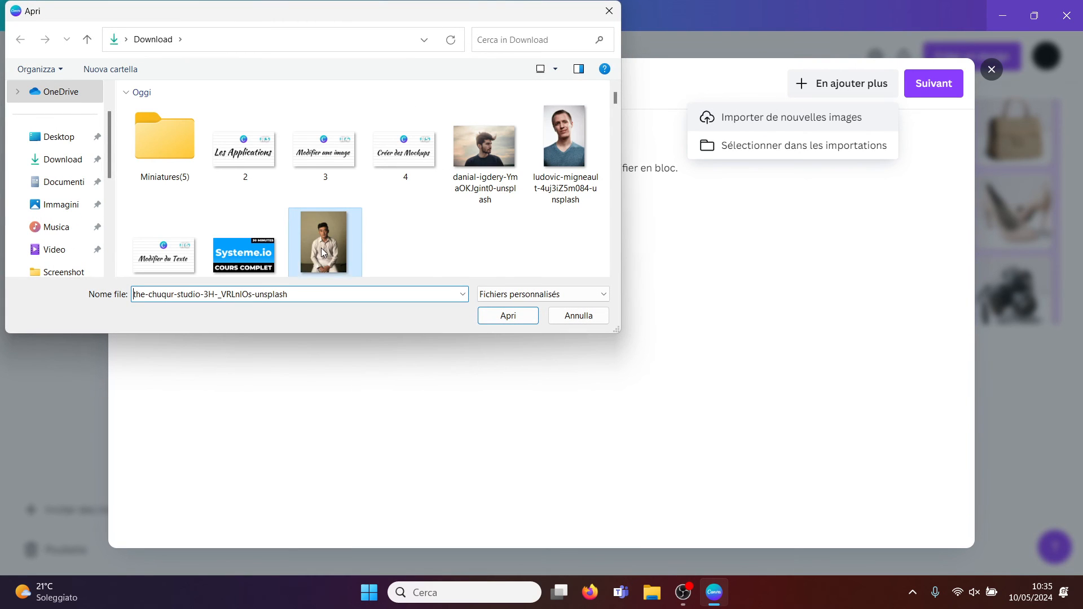
{"action": "scroll", "coordinate": [324, 251], "scroll_direction": "down", "scroll_amount": 1}
{"action": "left_click", "coordinate": [508, 319]}
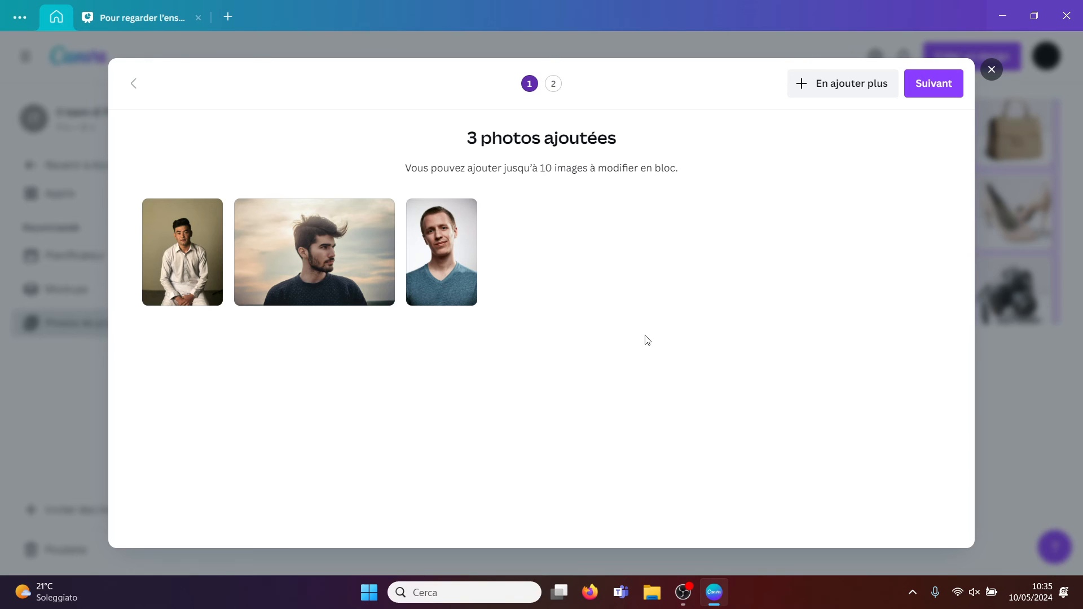
Apply the Arrière-plan blanc style to the three photos and open the newly processed set
{"action": "left_click", "coordinate": [935, 91]}
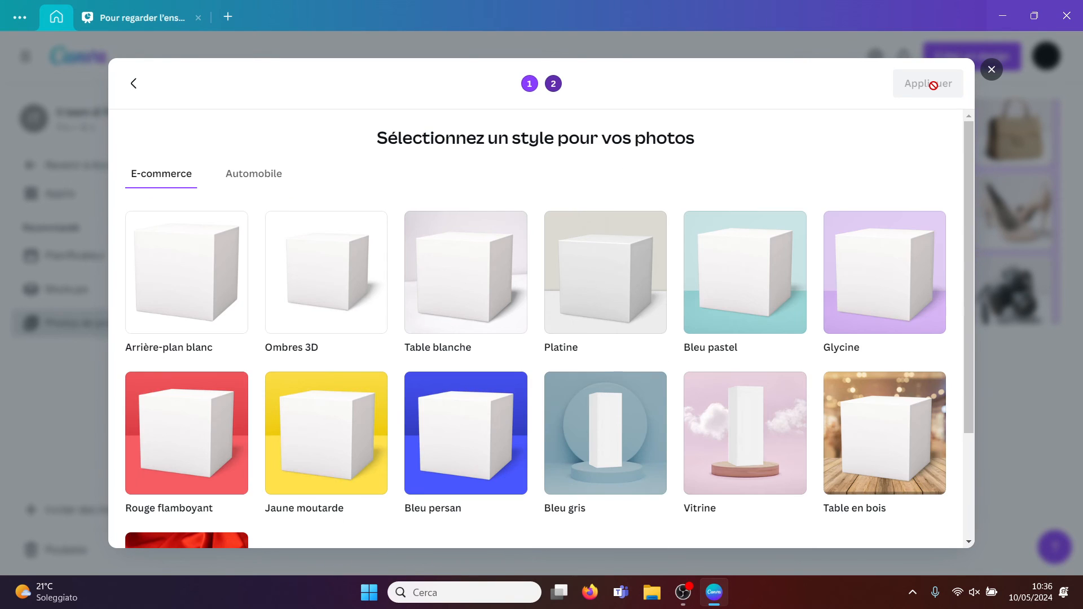
{"action": "left_click", "coordinate": [205, 283]}
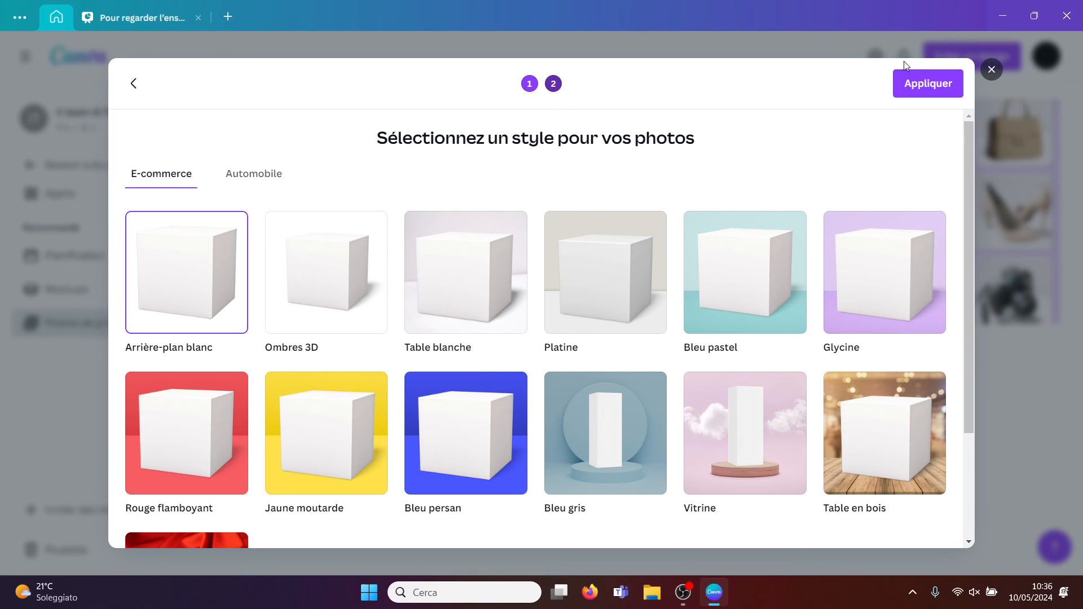
{"action": "left_click", "coordinate": [910, 85]}
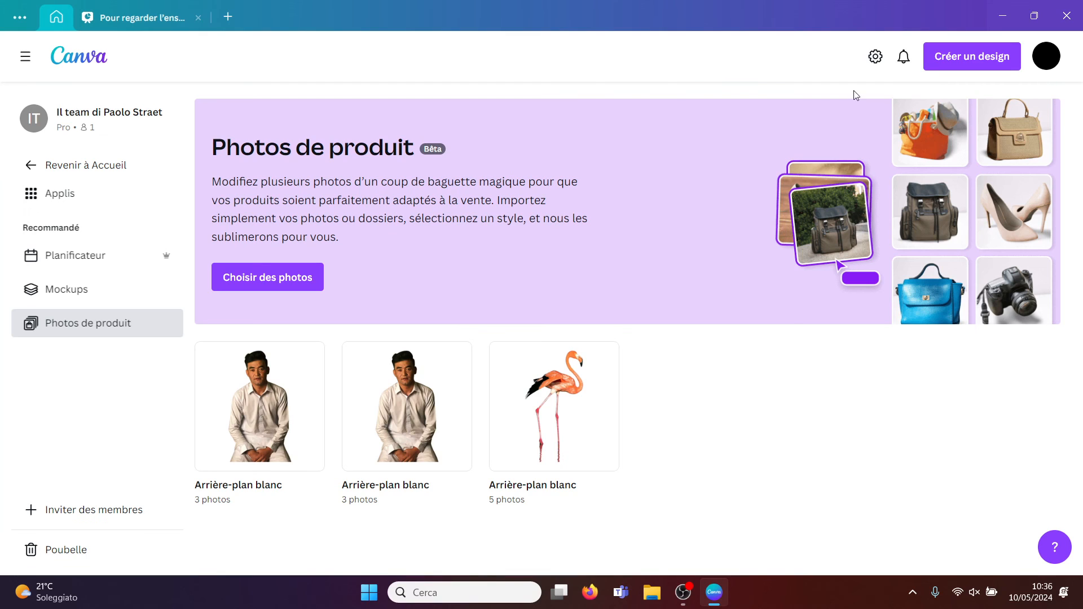
{"action": "left_click", "coordinate": [262, 410]}
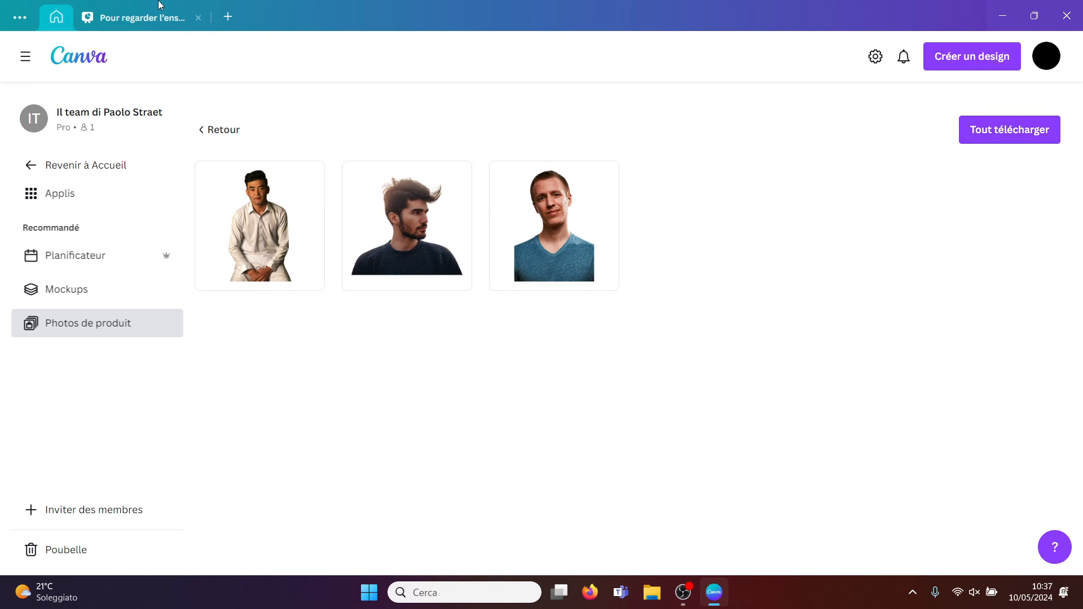
Return to the Pour regarder l'ensemble des exercices presentation and show page 12 with the side panel collapsed
{"action": "left_click", "coordinate": [150, 17]}
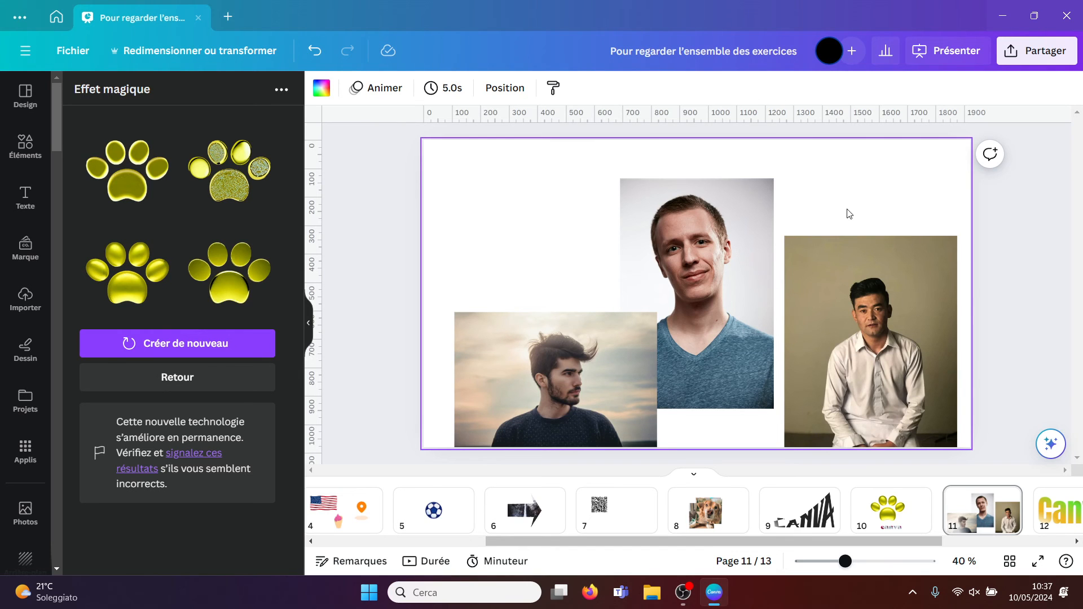
{"action": "left_click_drag", "start_coordinate": [928, 539], "coordinate": [1046, 543]}
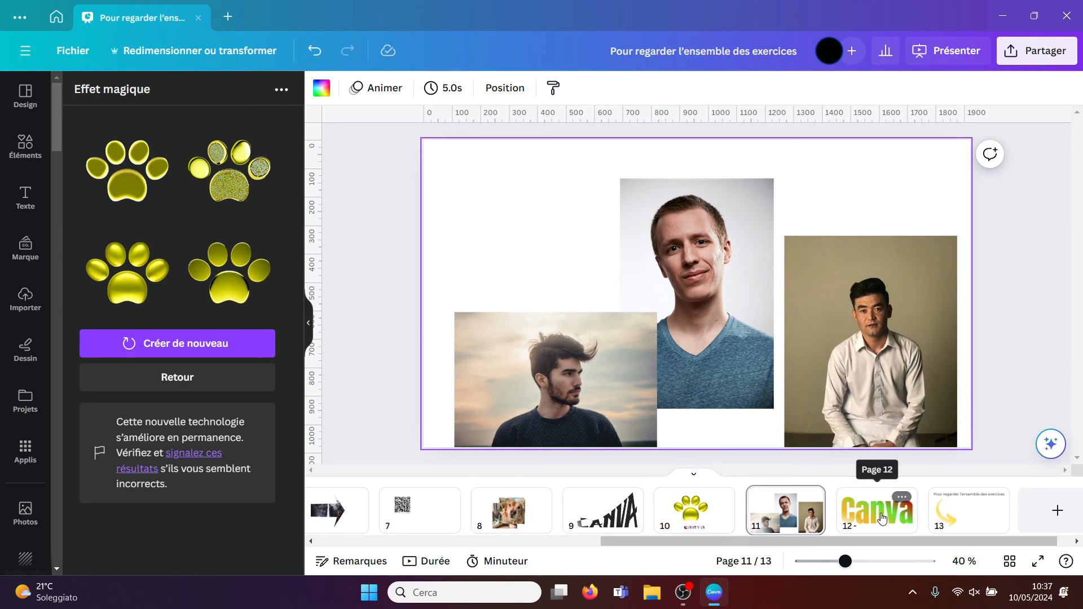
{"action": "left_click", "coordinate": [877, 509]}
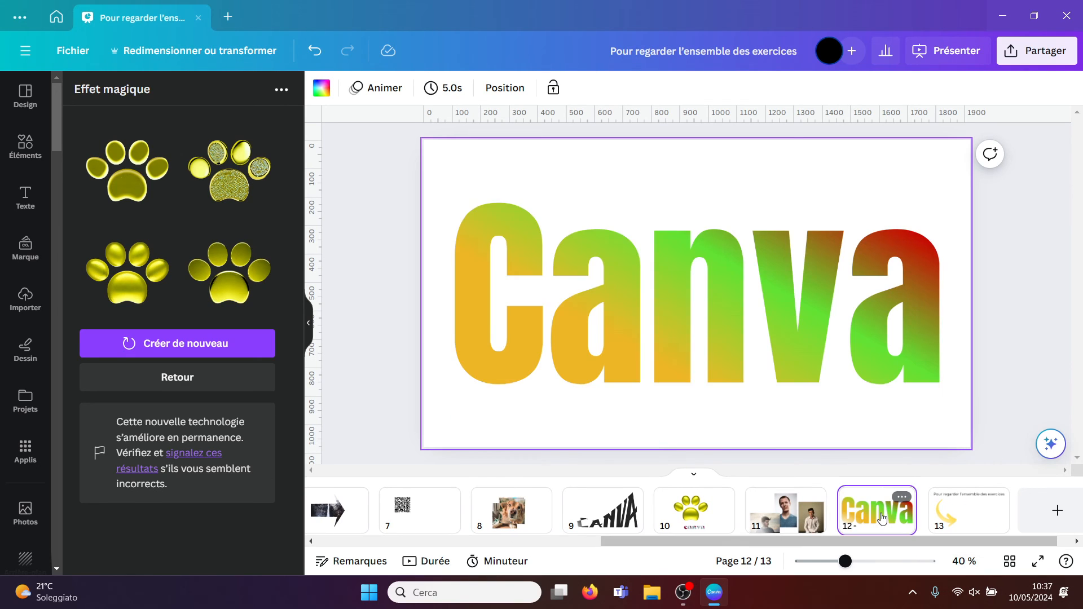
{"action": "left_click", "coordinate": [309, 326]}
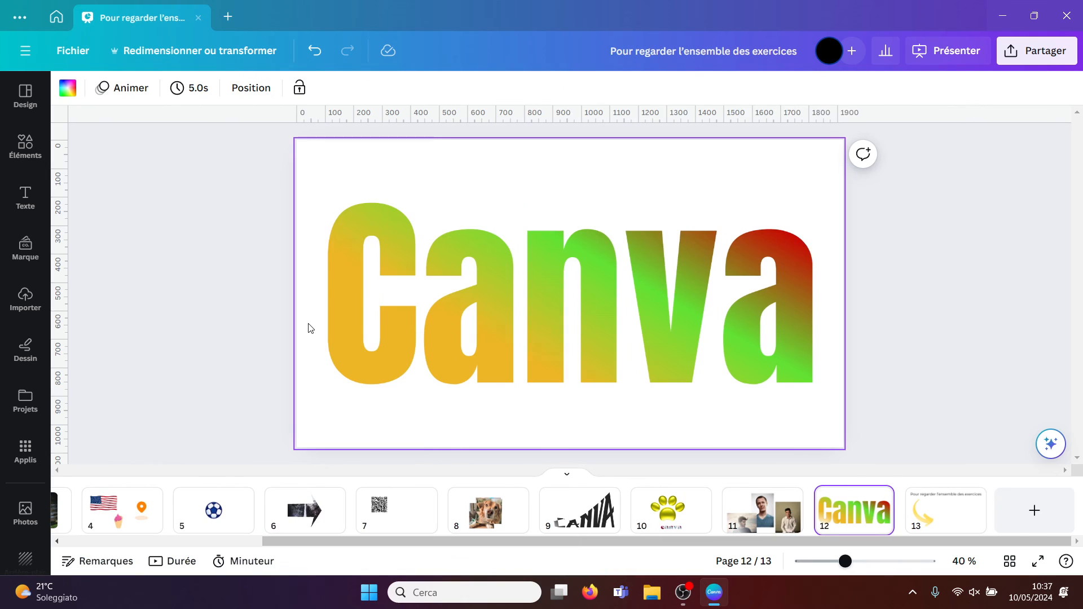
Search the Canva apps for "typegradient" and open the TypeGradient app
{"action": "left_click", "coordinate": [27, 455]}
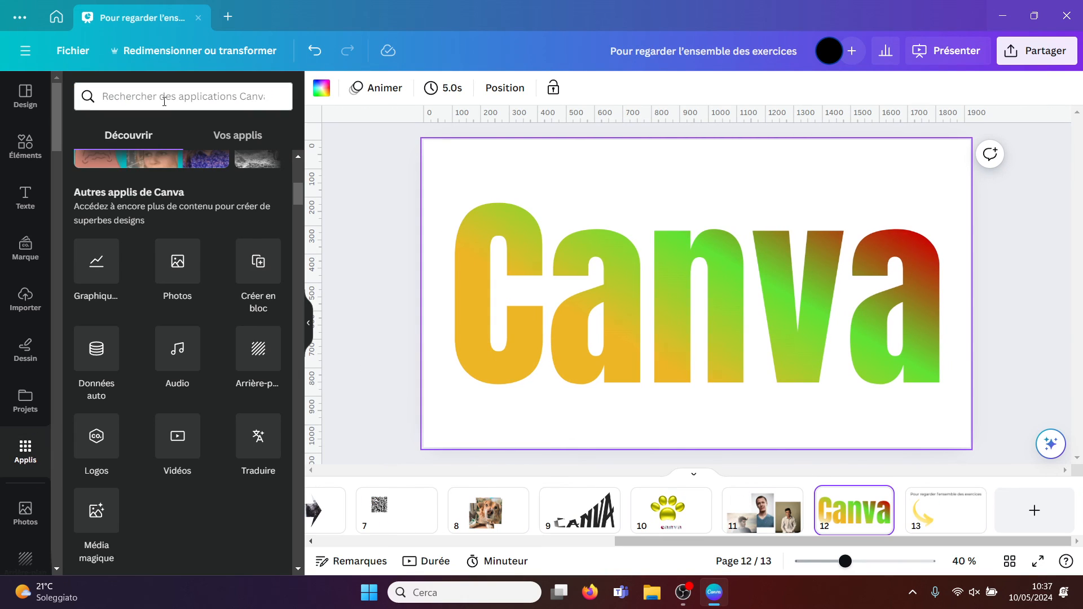
{"action": "left_click", "coordinate": [146, 103]}
{"action": "type", "text": "type"}
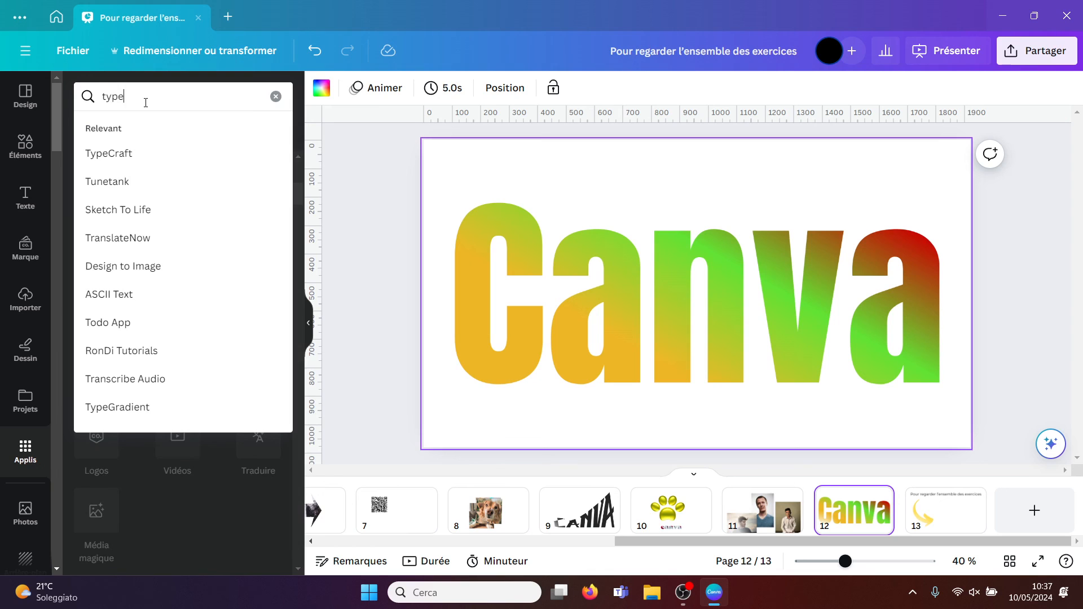
{"action": "type", "text": "gradrient"}
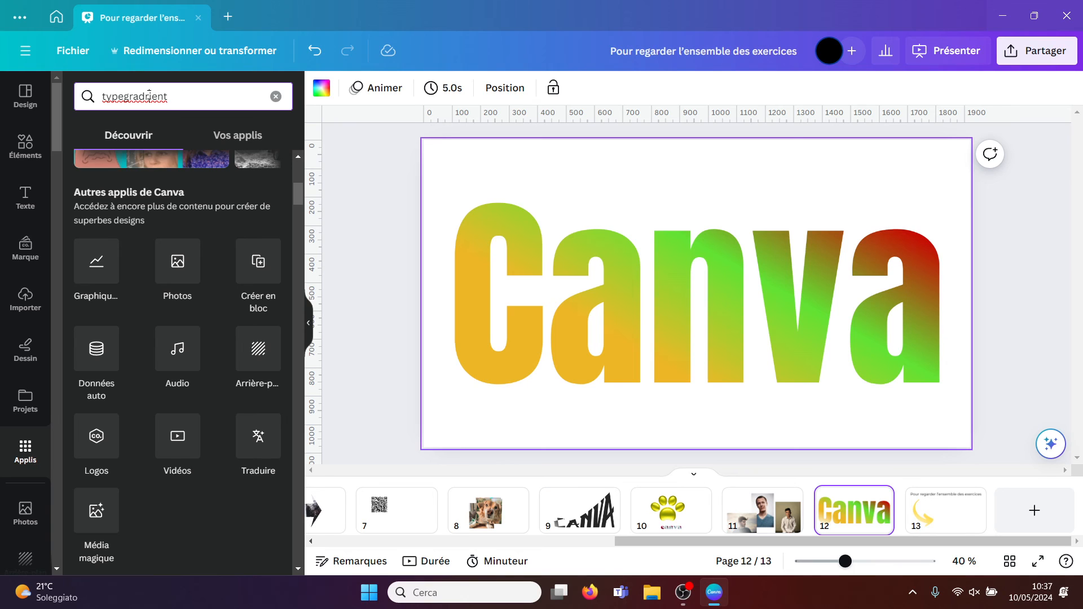
{"action": "left_click", "coordinate": [149, 95]}
{"action": "key", "text": "BackSpace"}
{"action": "key", "text": "Return"}
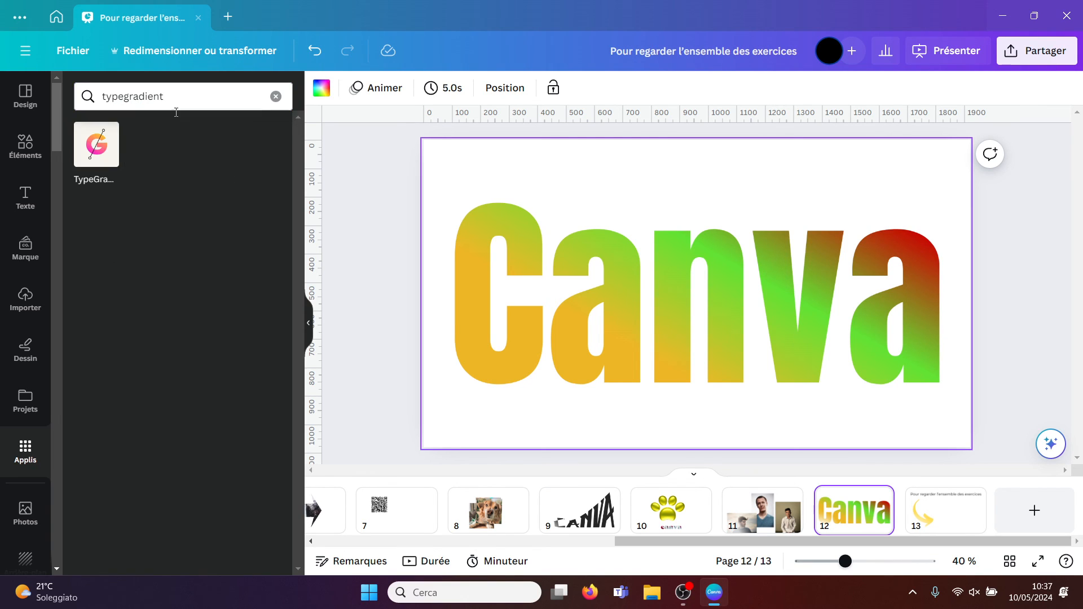
{"action": "left_click", "coordinate": [97, 148]}
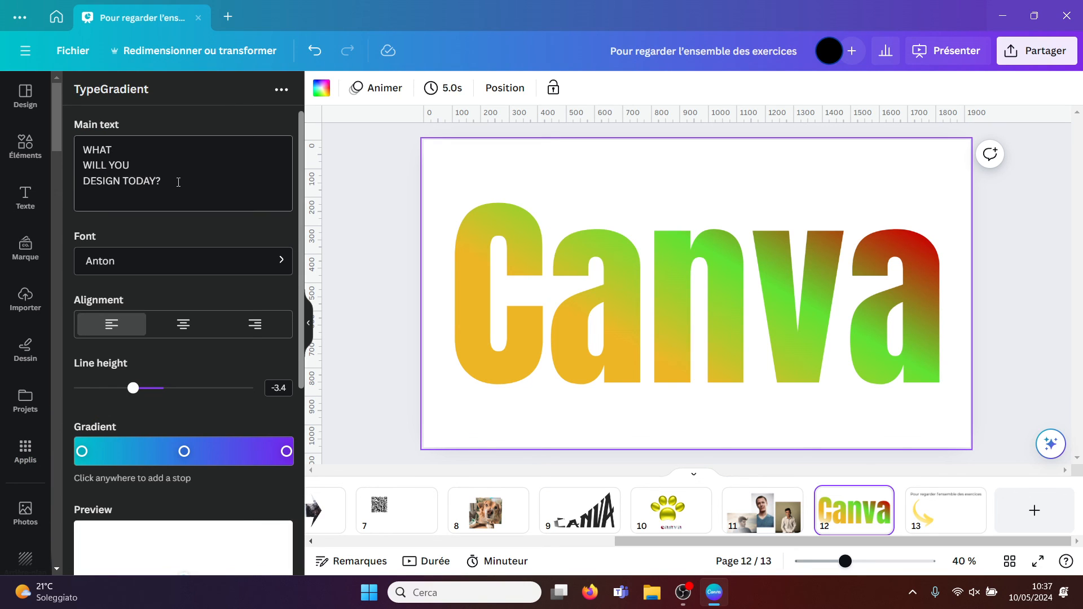
Replace the TypeGradient main text with "Canva" and set its font to Abril Fatface
{"action": "left_click_drag", "start_coordinate": [178, 183], "coordinate": [77, 141]}
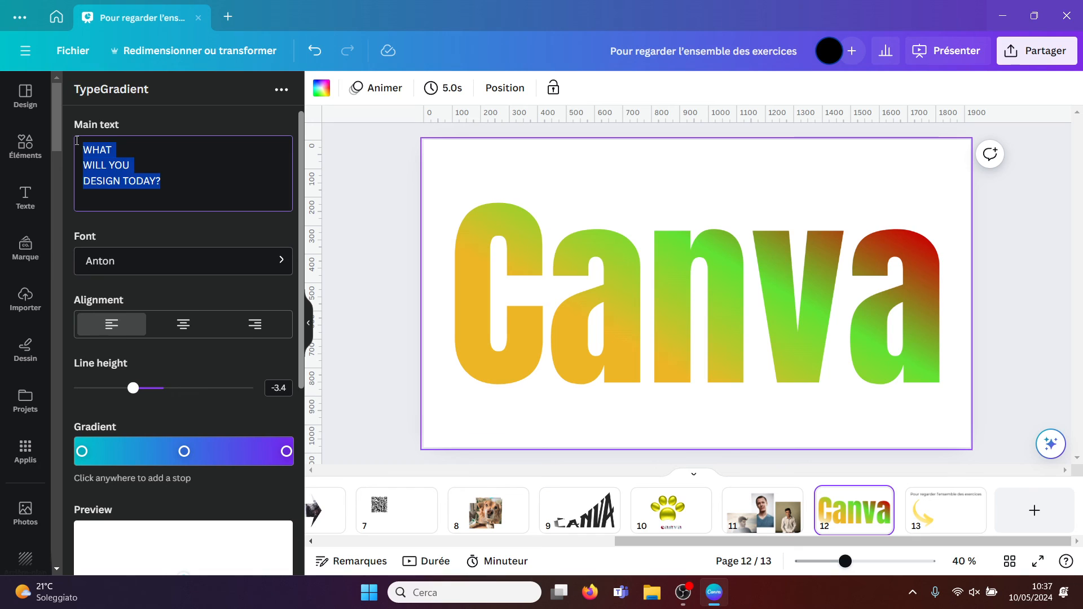
{"action": "type", "text": "Canva"}
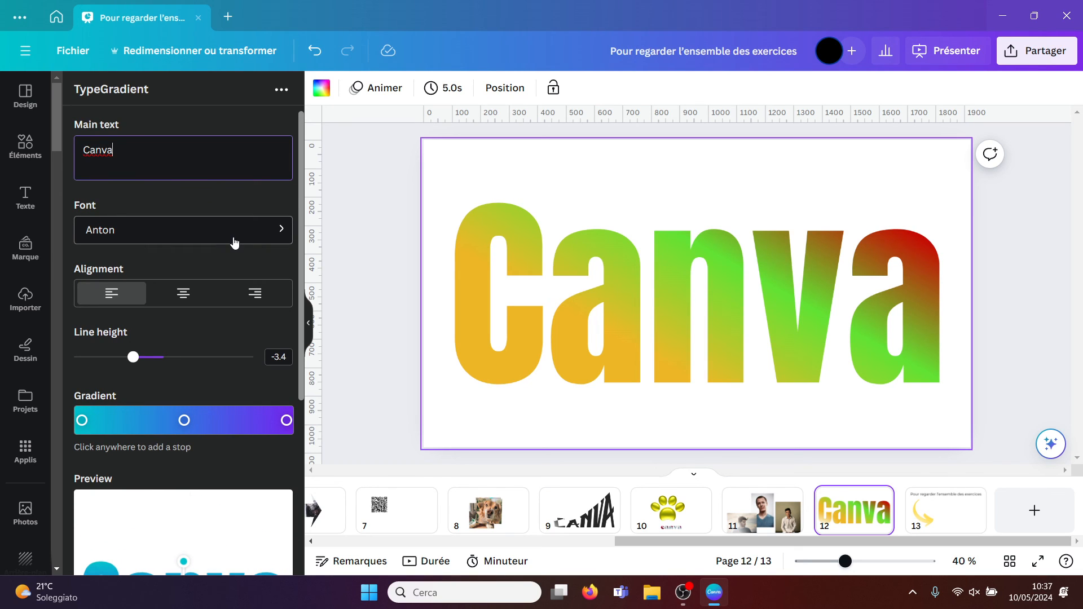
{"action": "left_click", "coordinate": [235, 243]}
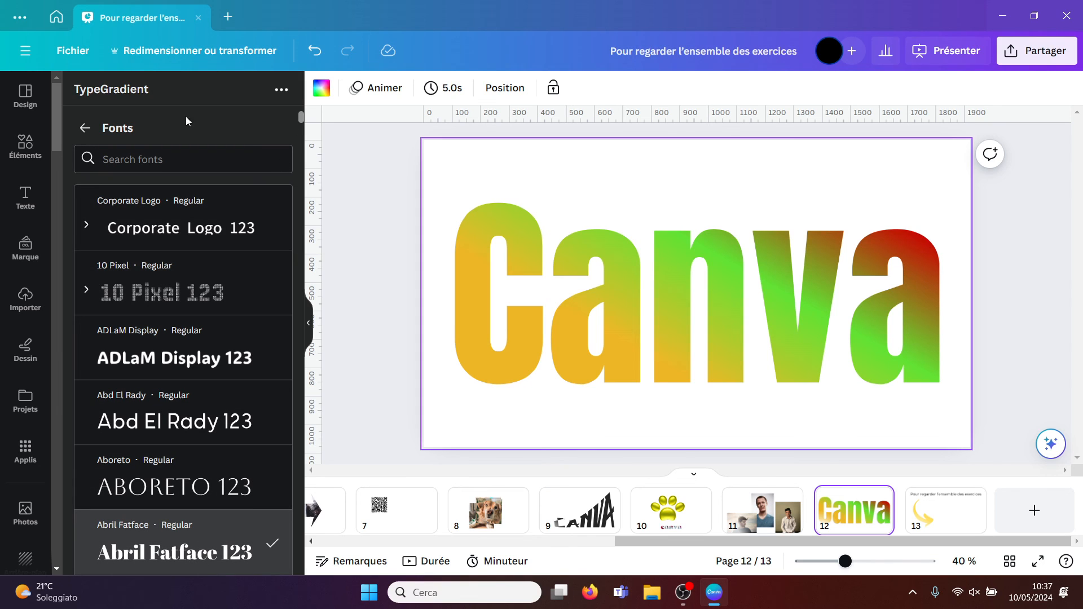
{"action": "left_click", "coordinate": [85, 130]}
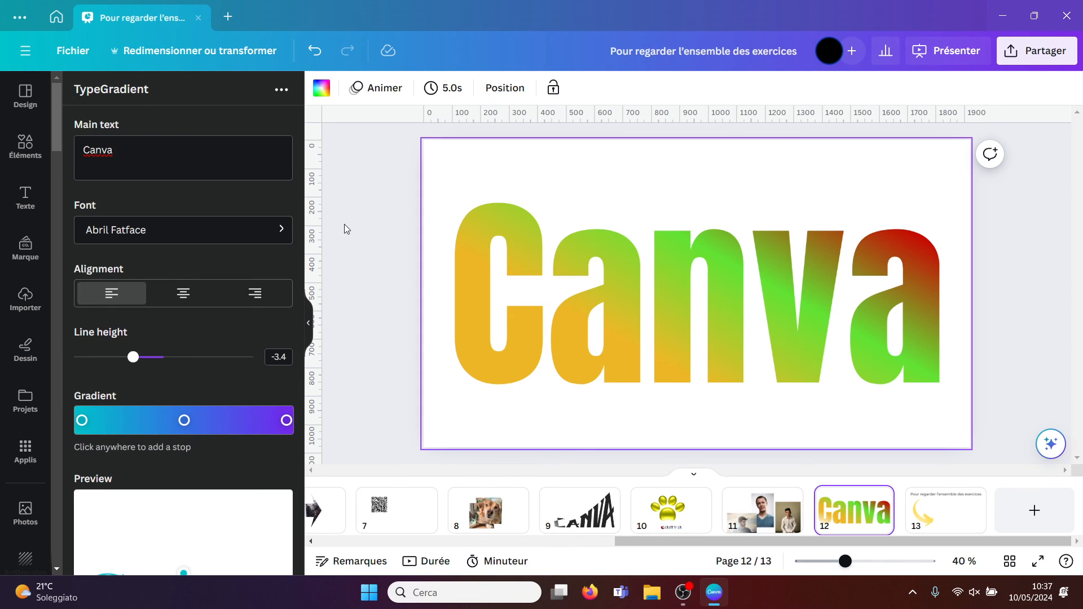
Recolour the three gradient stops of the Canva text to red, light orange and green, from start to end
{"action": "left_click_drag", "start_coordinate": [301, 222], "coordinate": [303, 321]}
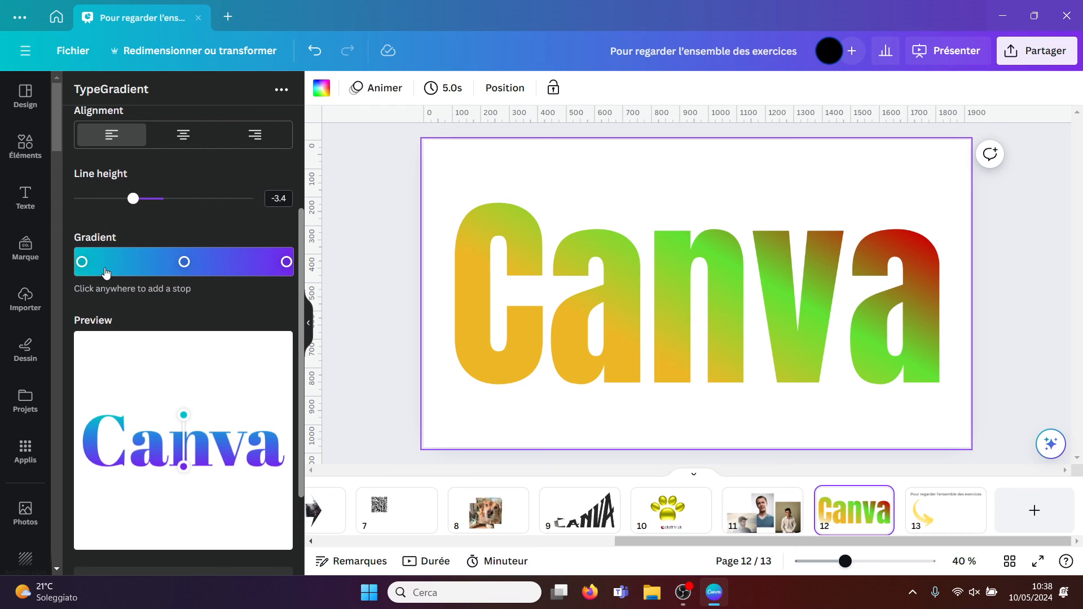
{"action": "left_click", "coordinate": [81, 263]}
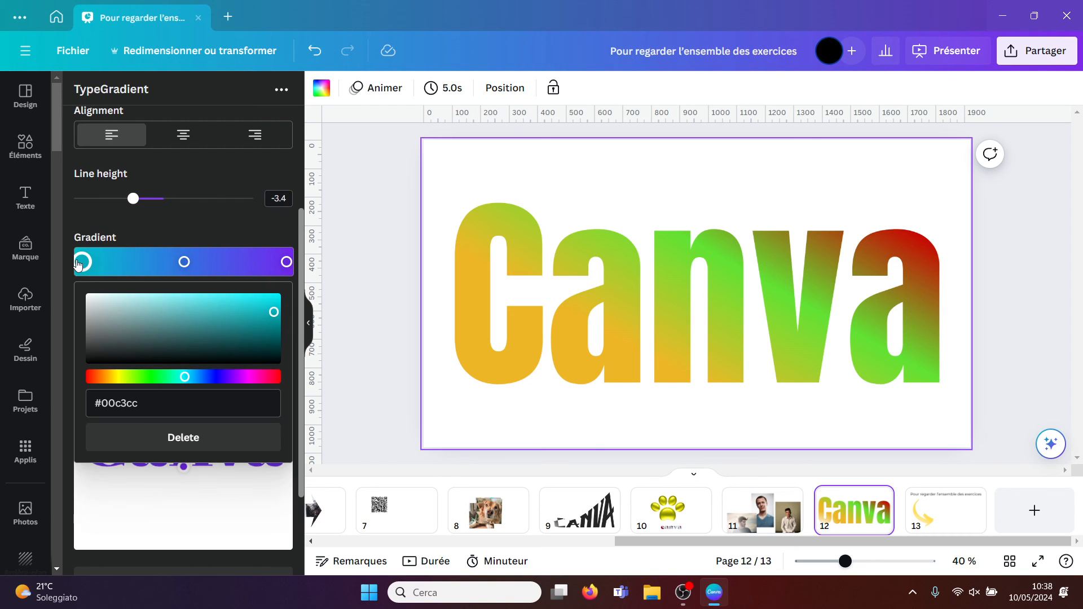
{"action": "left_click_drag", "start_coordinate": [183, 382], "coordinate": [93, 377]}
{"action": "left_click", "coordinate": [184, 262]}
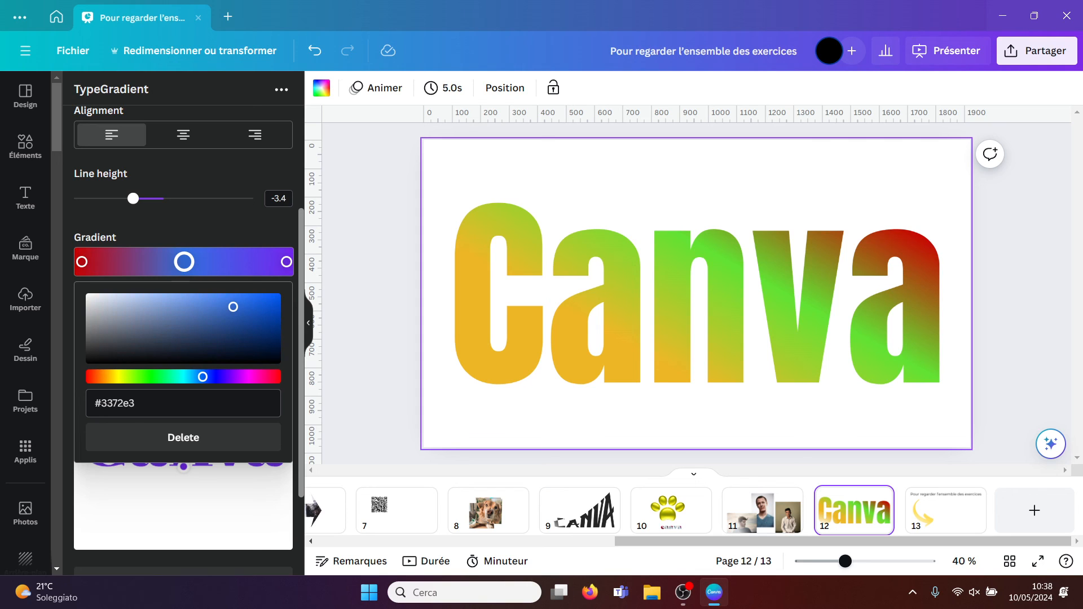
{"action": "left_click_drag", "start_coordinate": [204, 376], "coordinate": [111, 377]}
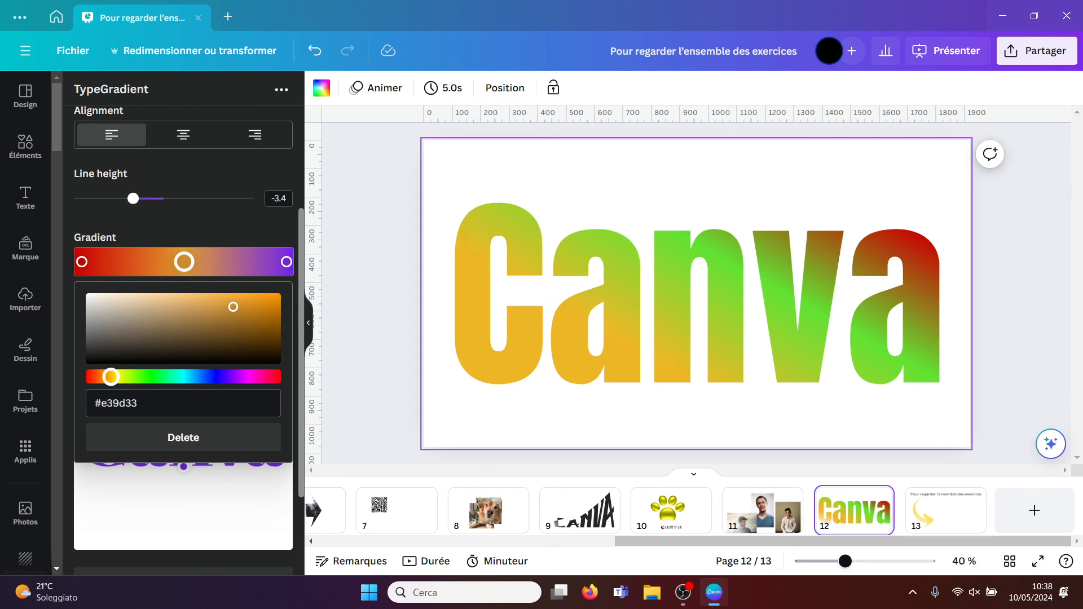
{"action": "left_click_drag", "start_coordinate": [233, 310], "coordinate": [199, 301]}
{"action": "left_click", "coordinate": [286, 263]}
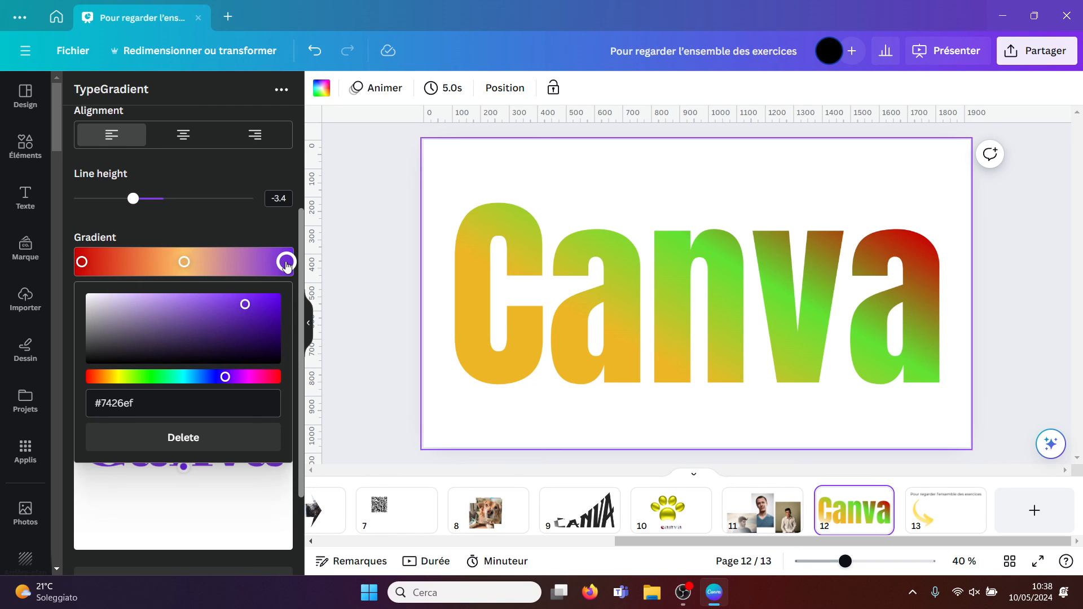
{"action": "left_click_drag", "start_coordinate": [224, 376], "coordinate": [151, 376]}
{"action": "left_click", "coordinate": [281, 236]}
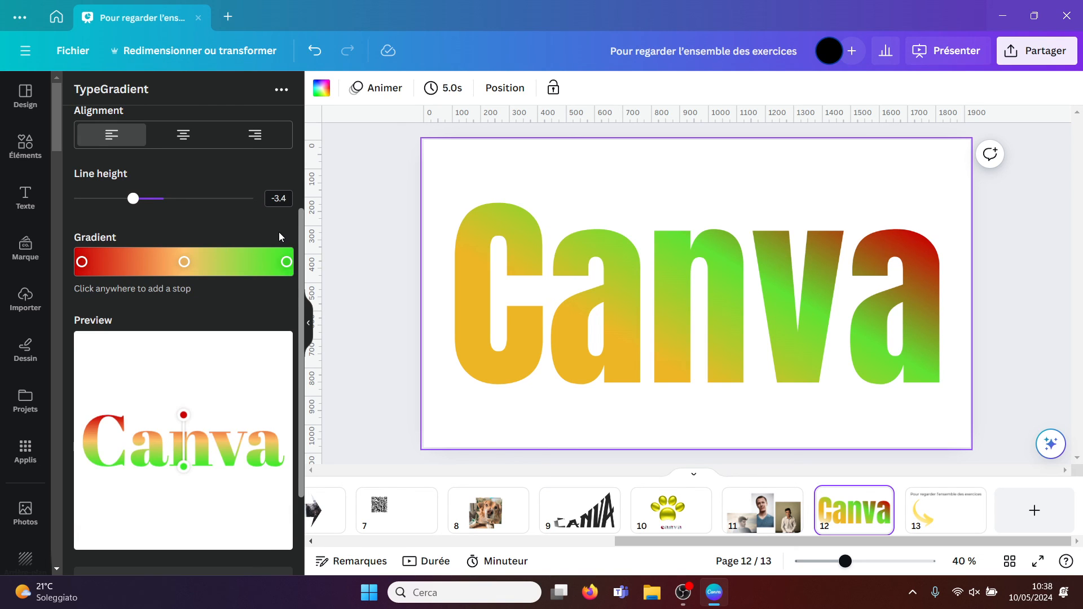
Run the gradient across the word from the C to beyond the final a, and add the text to page 12
{"action": "left_click_drag", "start_coordinate": [300, 314], "coordinate": [308, 416]}
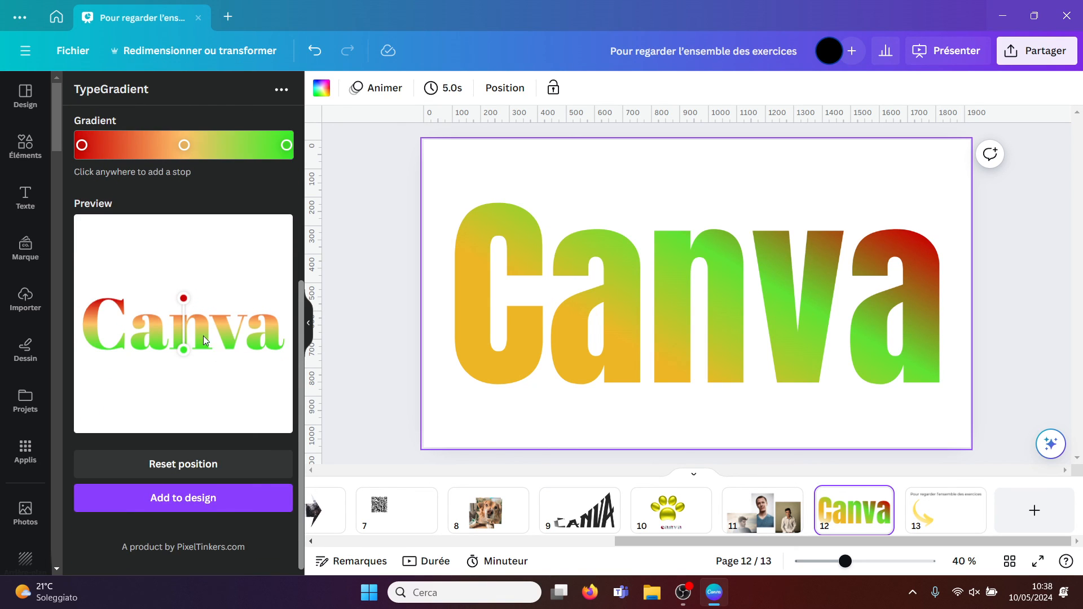
{"action": "left_click_drag", "start_coordinate": [183, 299], "coordinate": [91, 310]}
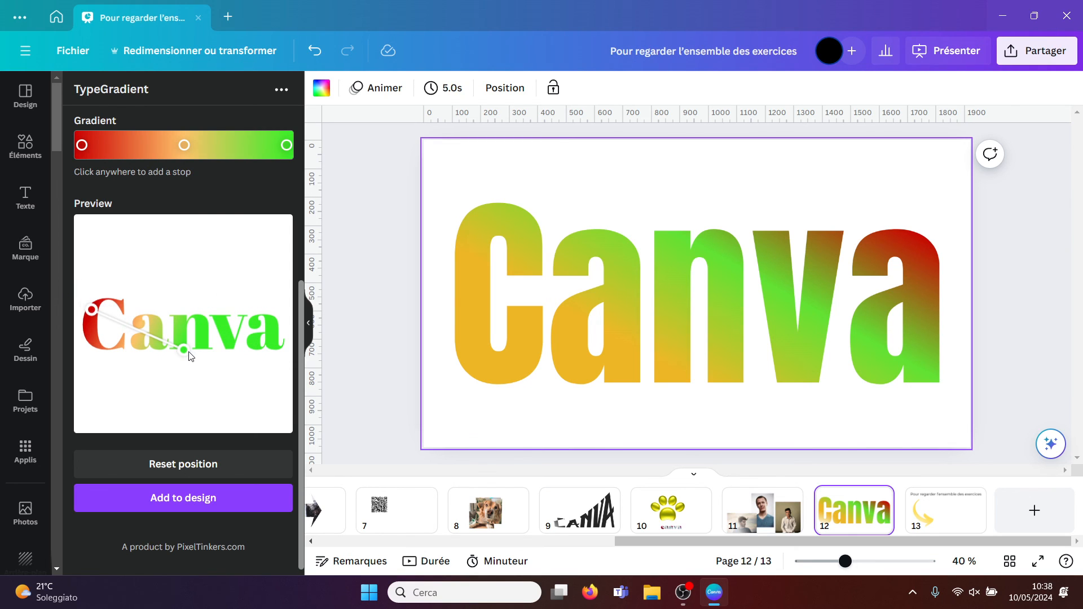
{"action": "left_click_drag", "start_coordinate": [191, 354], "coordinate": [295, 353]}
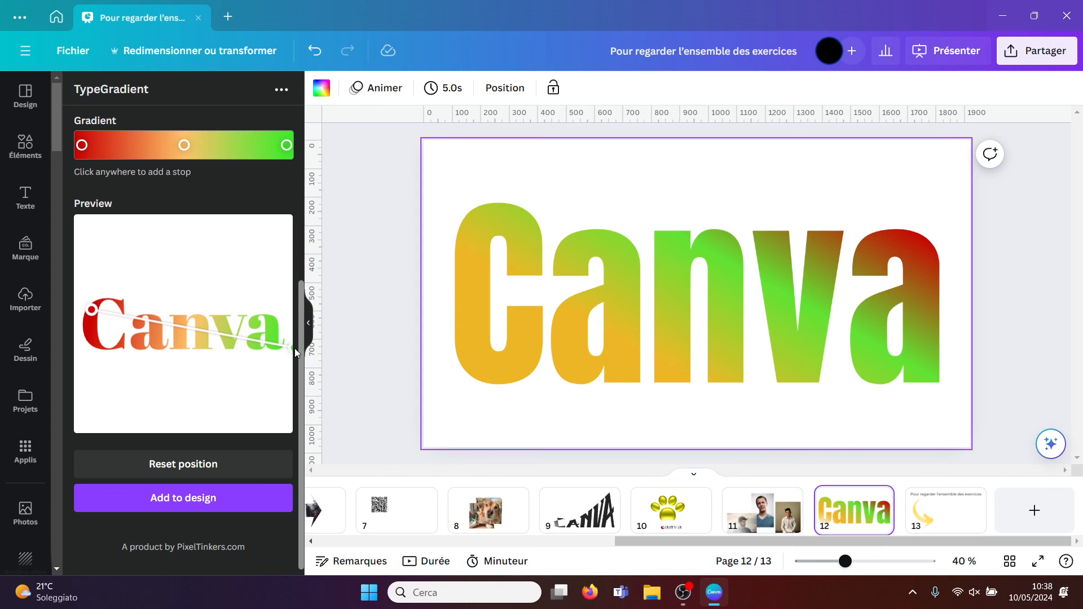
{"action": "left_click", "coordinate": [213, 499]}
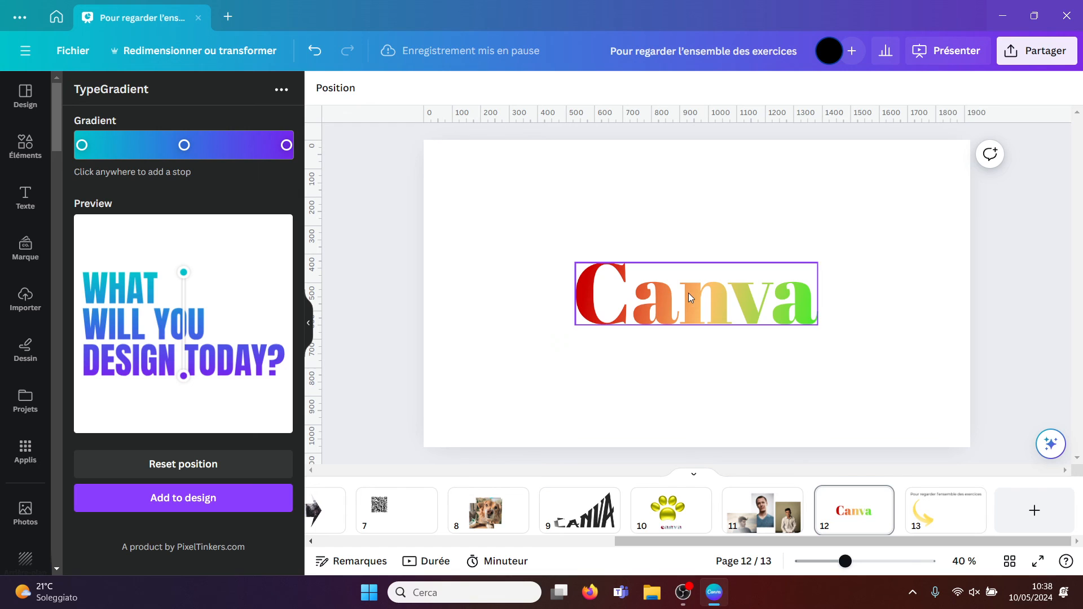
Enlarge the gradient Canva text to about three quarters of the page width and centre it on page 12
{"action": "left_click", "coordinate": [689, 293]}
{"action": "left_click_drag", "start_coordinate": [576, 263], "coordinate": [414, 196]}
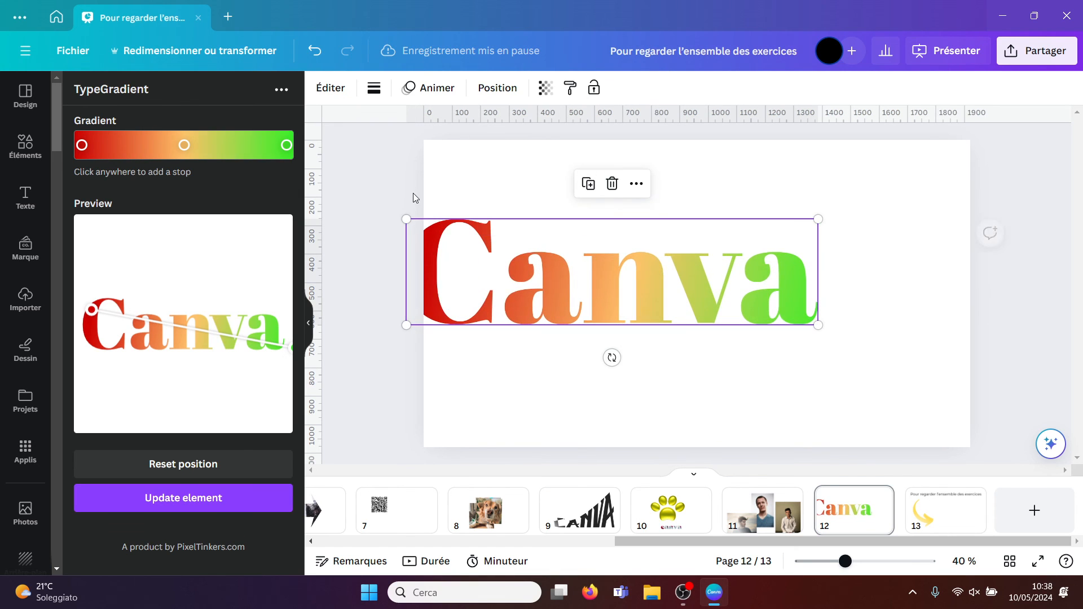
{"action": "left_click_drag", "start_coordinate": [665, 266], "coordinate": [748, 293]}
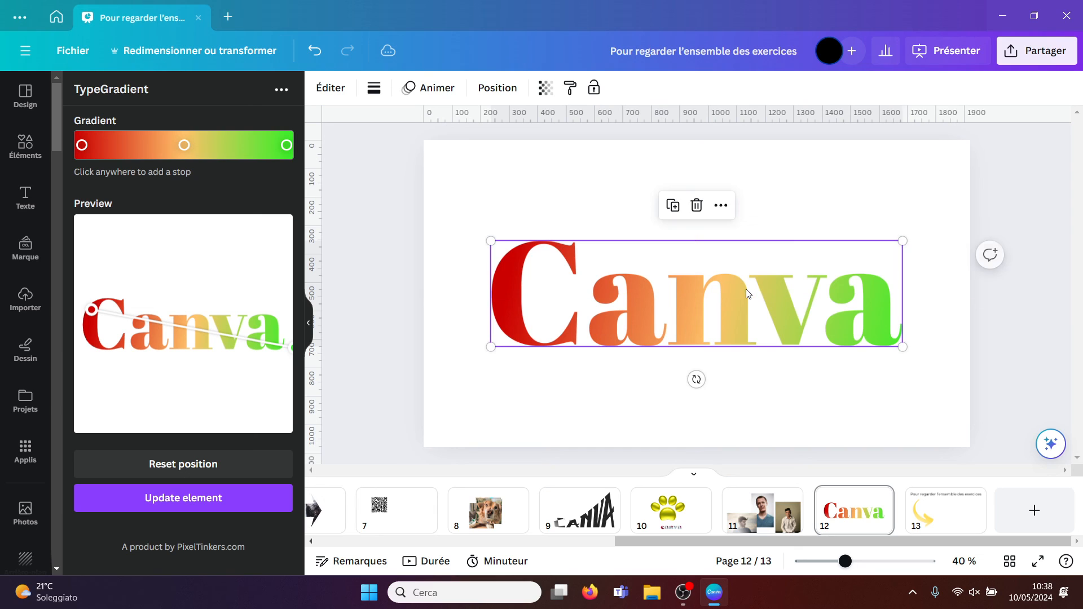
{"action": "left_click", "coordinate": [897, 195]}
Show page 13 with the yellow arrow and start presenting it in full-screen mode
{"action": "left_click", "coordinate": [962, 505]}
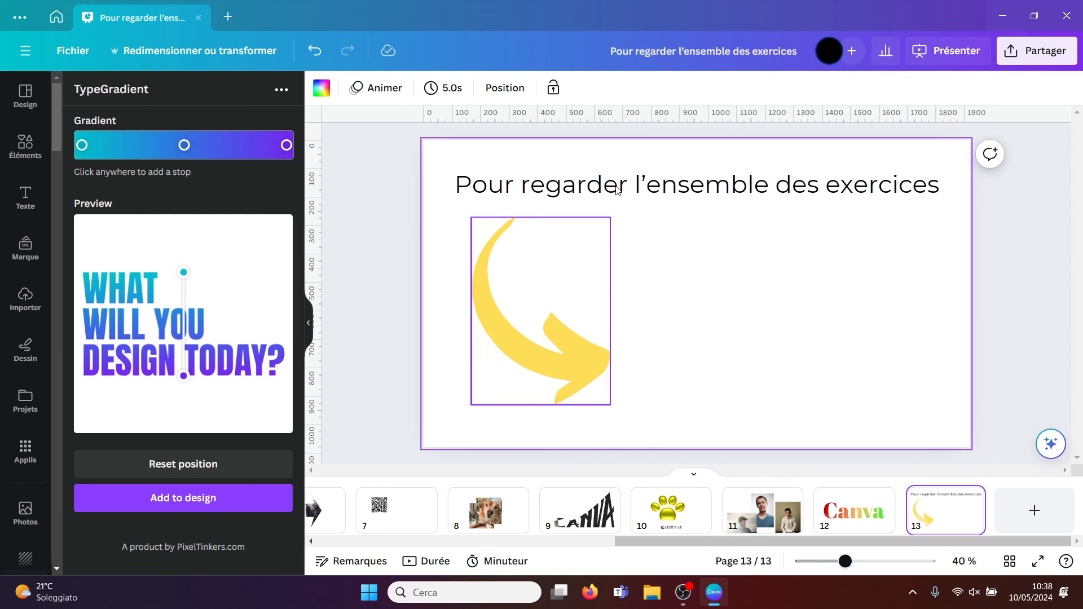
{"action": "left_click", "coordinate": [953, 57]}
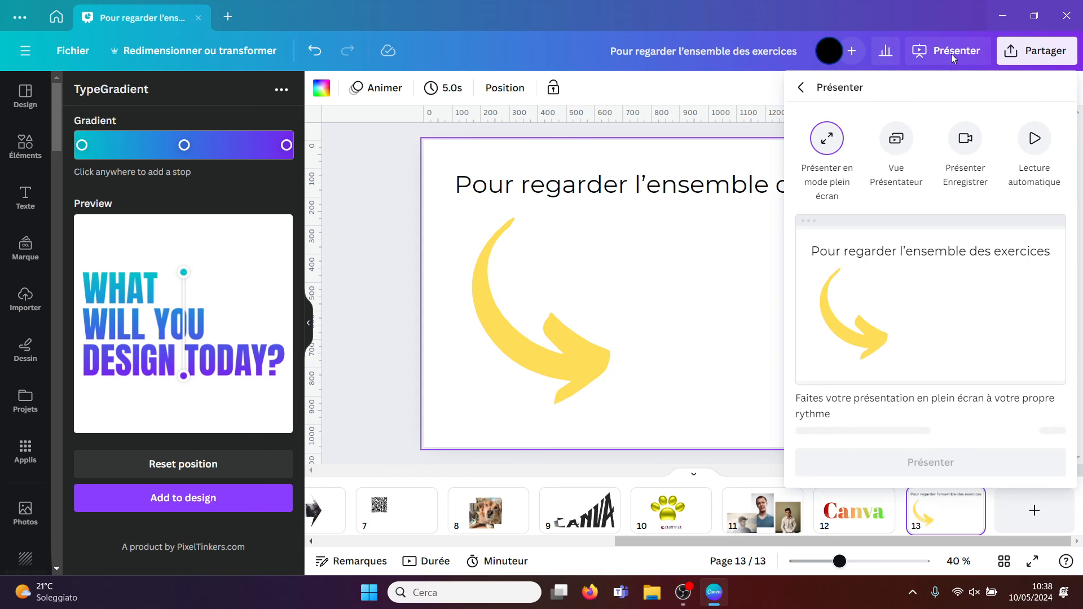
{"action": "left_click", "coordinate": [918, 450]}
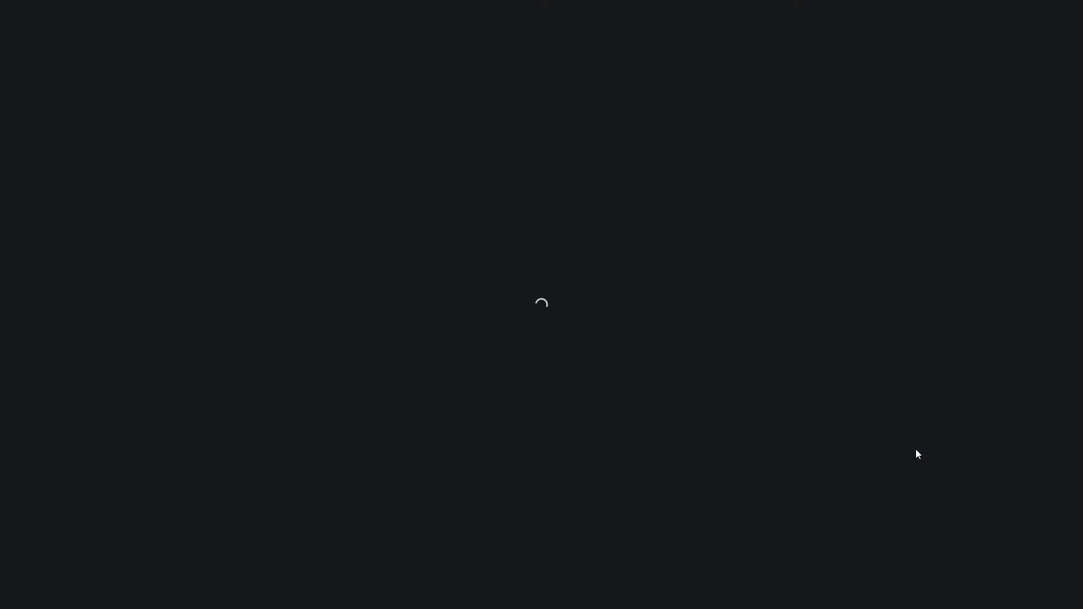